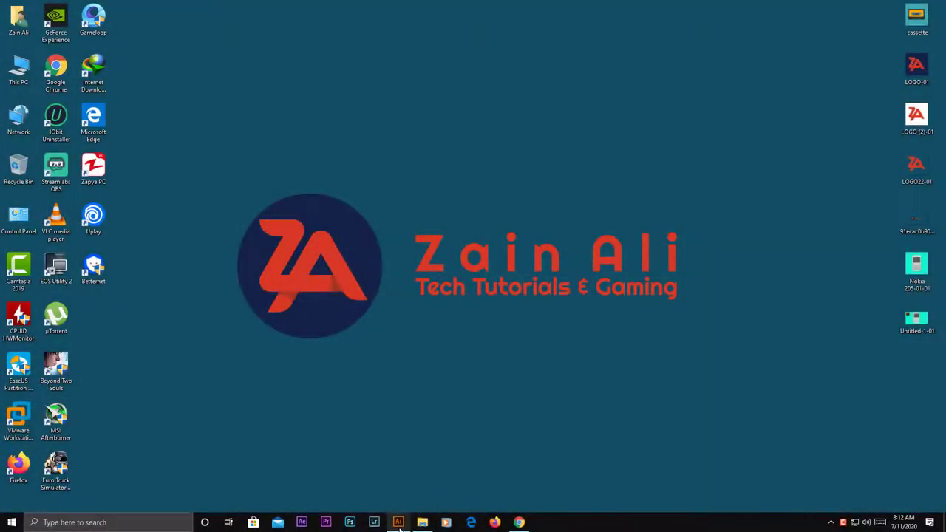
Step: Create a new Untitled-1 document from the 20 × 20 cm custom preset
{"action": "left_click", "coordinate": [405, 523]}
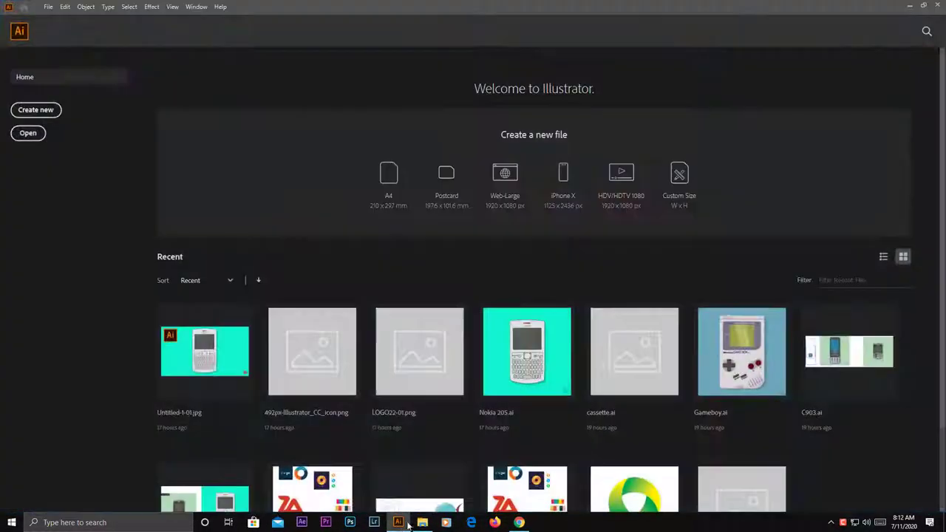
{"action": "left_click", "coordinate": [36, 110]}
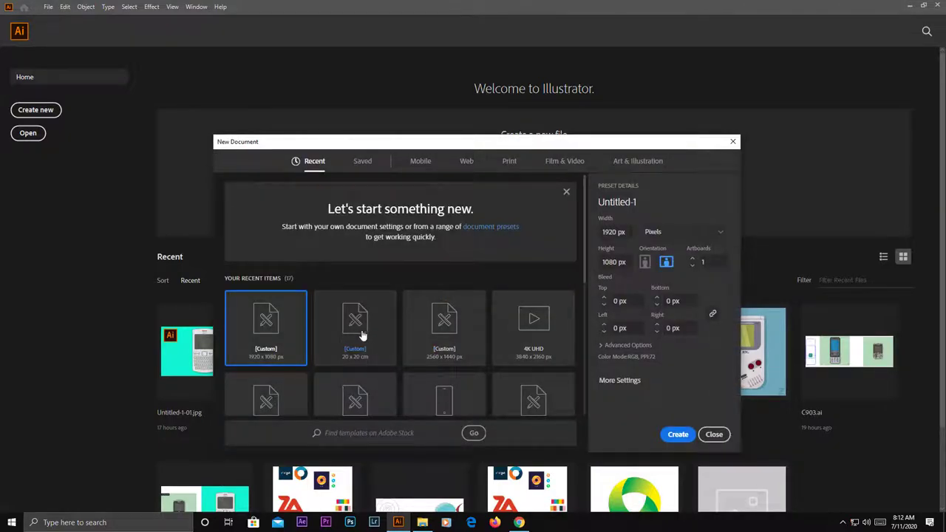
{"action": "left_click", "coordinate": [361, 334]}
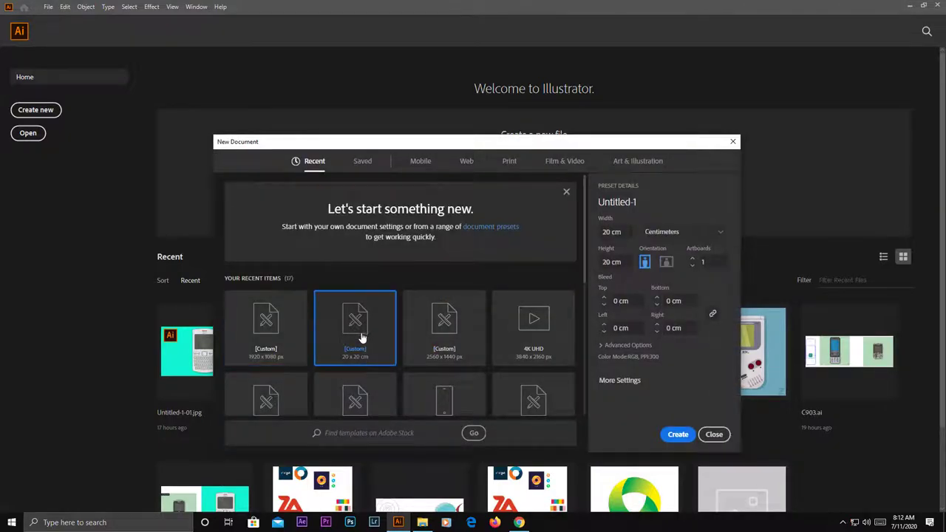
{"action": "left_click", "coordinate": [677, 435]}
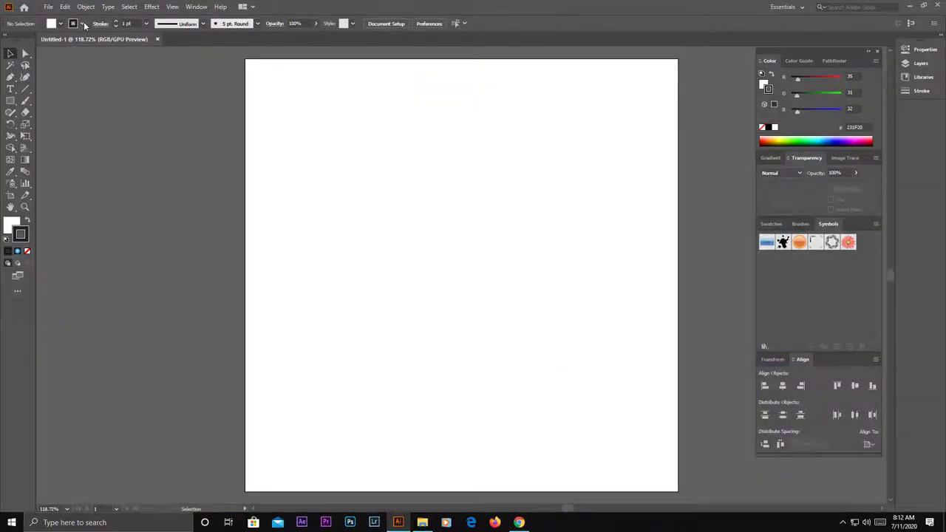
Step: Open the AdobeColor-Beach cocktail palette image from Downloads and shrink it
{"action": "left_click", "coordinate": [48, 8]}
{"action": "left_click", "coordinate": [65, 41]}
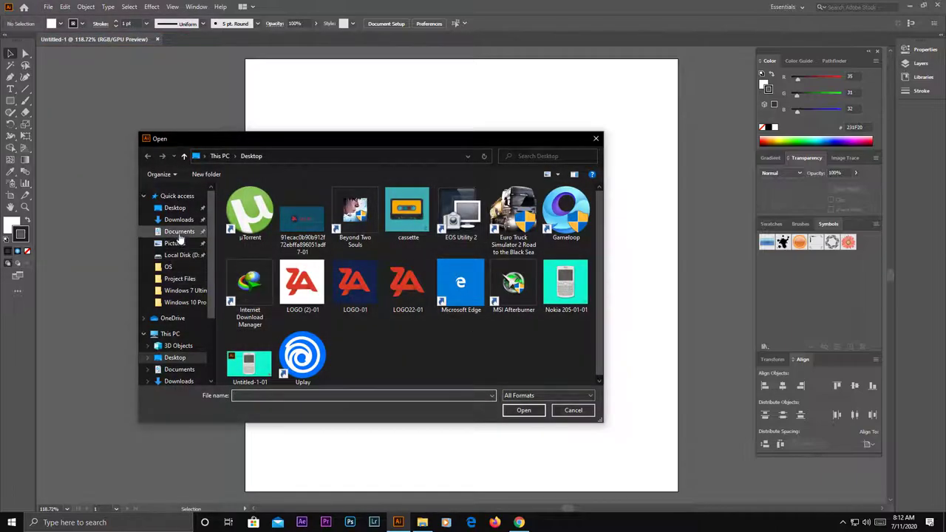
{"action": "left_click", "coordinate": [179, 220]}
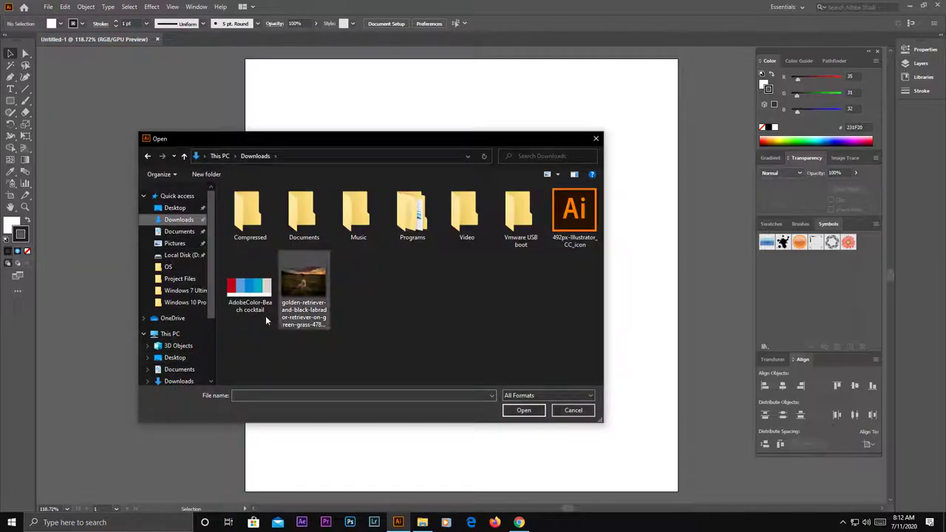
{"action": "double_click", "coordinate": [250, 289]}
{"action": "scroll", "coordinate": [502, 316], "scroll_direction": "down", "scroll_amount": 5, "text": "alt"}
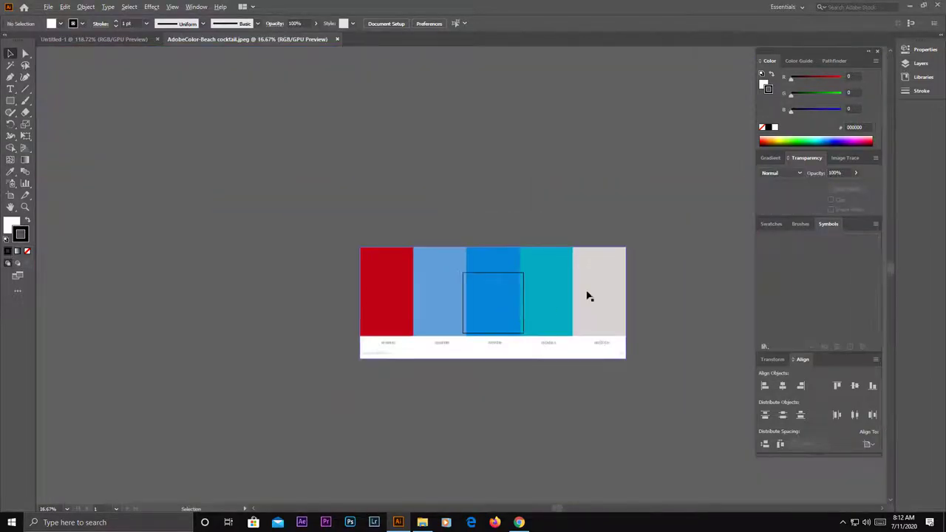
{"action": "left_click", "coordinate": [622, 268]}
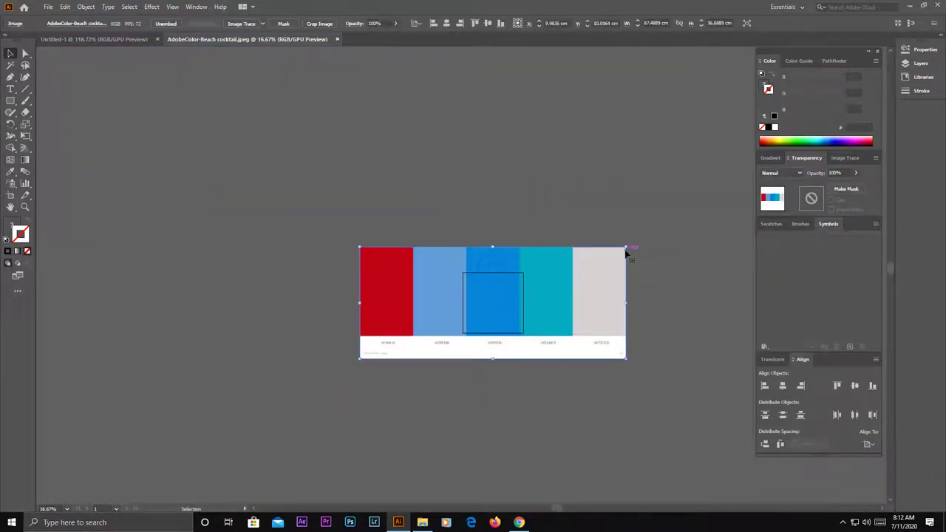
{"action": "mouse_move", "coordinate": [625, 247]}
{"action": "left_mouse_down"}
{"action": "mouse_move", "coordinate": [386, 335]}
{"action": "mouse_move", "coordinate": [390, 344]}
{"action": "left_mouse_up"}
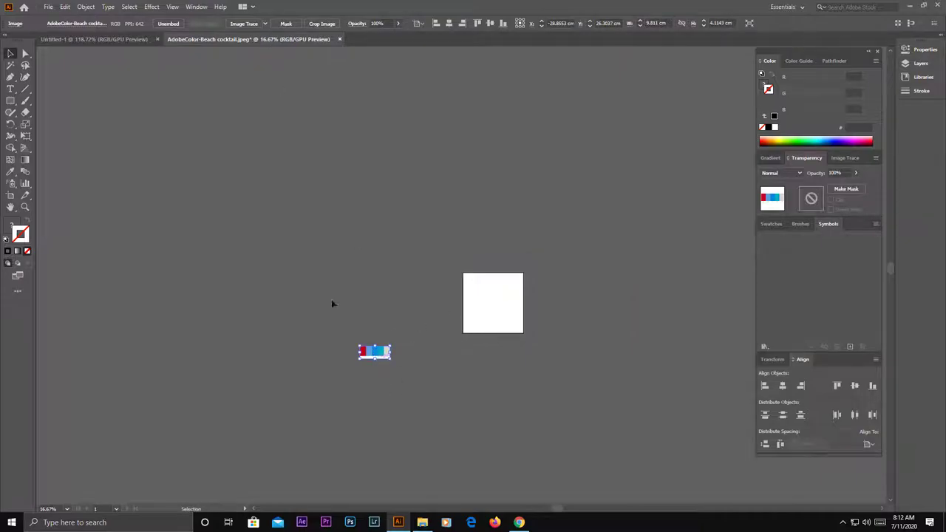
Step: Drop the palette image into Untitled-1 and close the source file without saving
{"action": "left_click", "coordinate": [112, 39]}
{"action": "left_click_drag", "start_coordinate": [173, 287], "coordinate": [173, 289]}
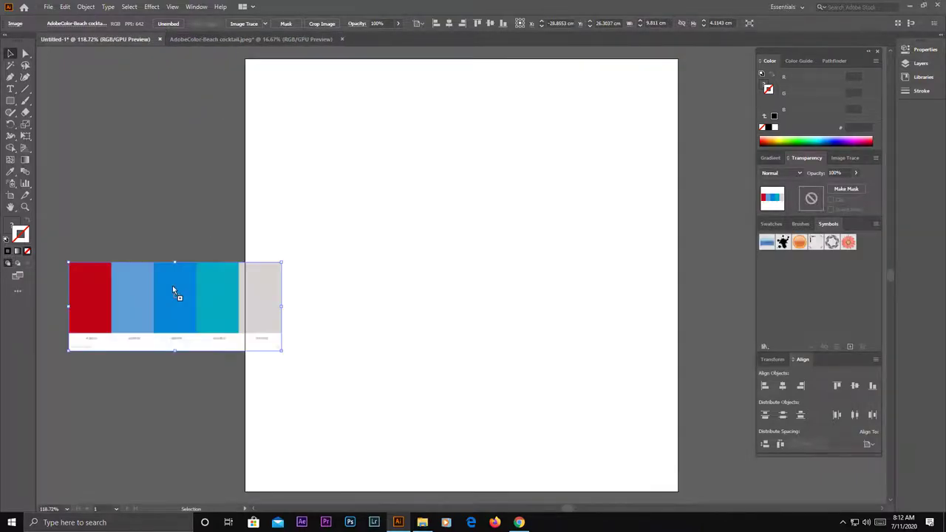
{"action": "left_click", "coordinate": [311, 39]}
{"action": "left_click", "coordinate": [343, 39]}
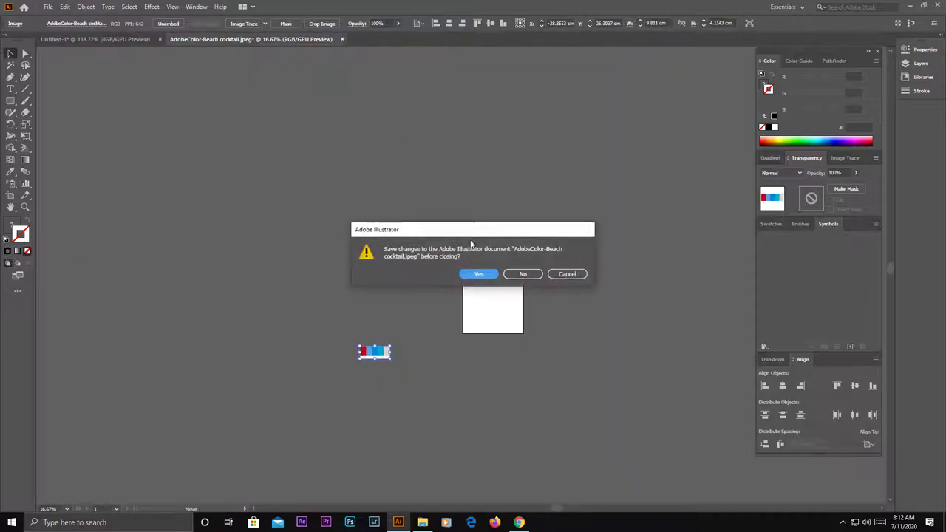
{"action": "left_click", "coordinate": [523, 274]}
Step: Scale the palette image down further and place it beside the artboard's left edge
{"action": "left_click_drag", "start_coordinate": [155, 311], "coordinate": [122, 272]}
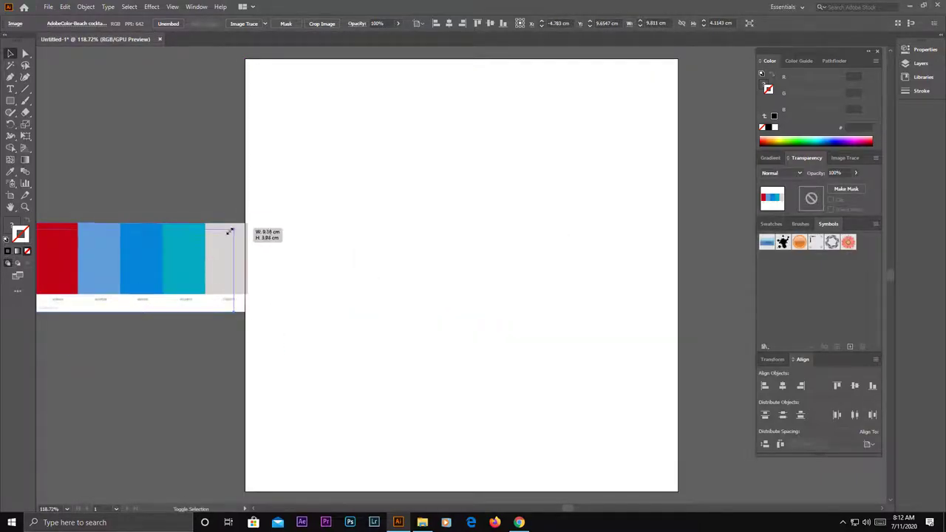
{"action": "left_click_drag", "start_coordinate": [250, 224], "coordinate": [214, 238]}
{"action": "left_click_drag", "start_coordinate": [155, 259], "coordinate": [180, 323]}
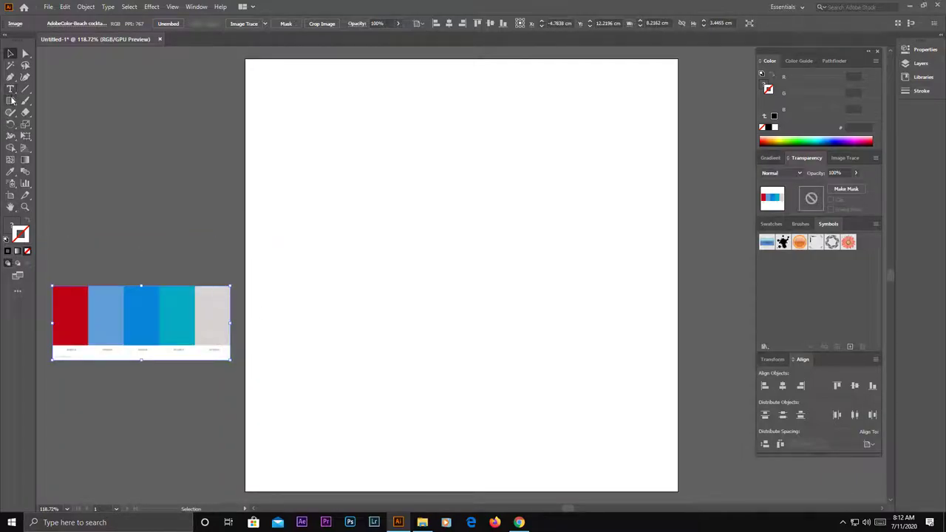
{"action": "left_click_drag", "start_coordinate": [11, 101], "coordinate": [71, 148]}
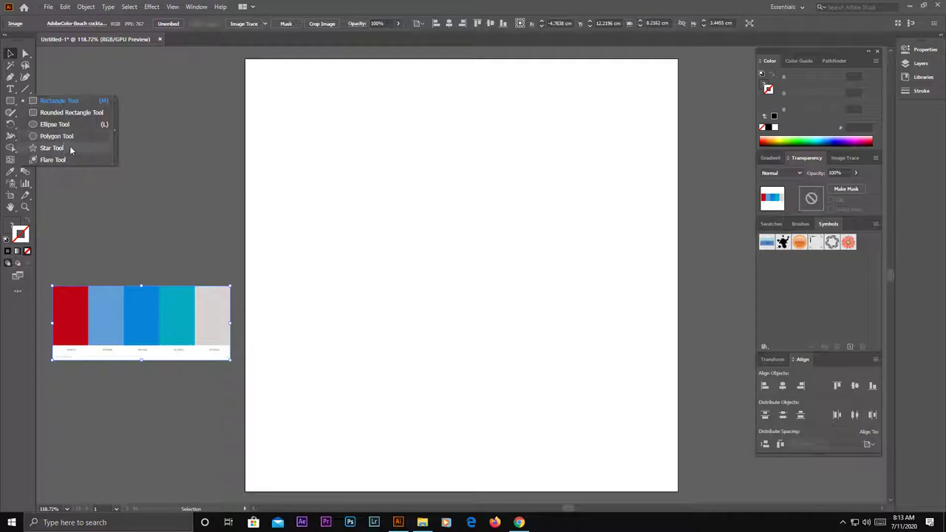
Step: Draw a triangle as a 3-point star with the Star Tool
{"action": "left_click", "coordinate": [69, 148]}
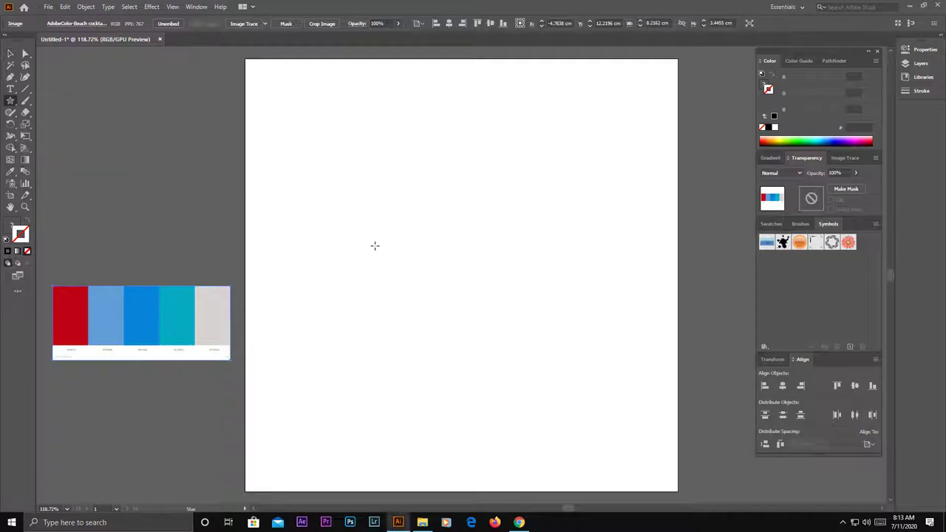
{"action": "left_click", "coordinate": [450, 272]}
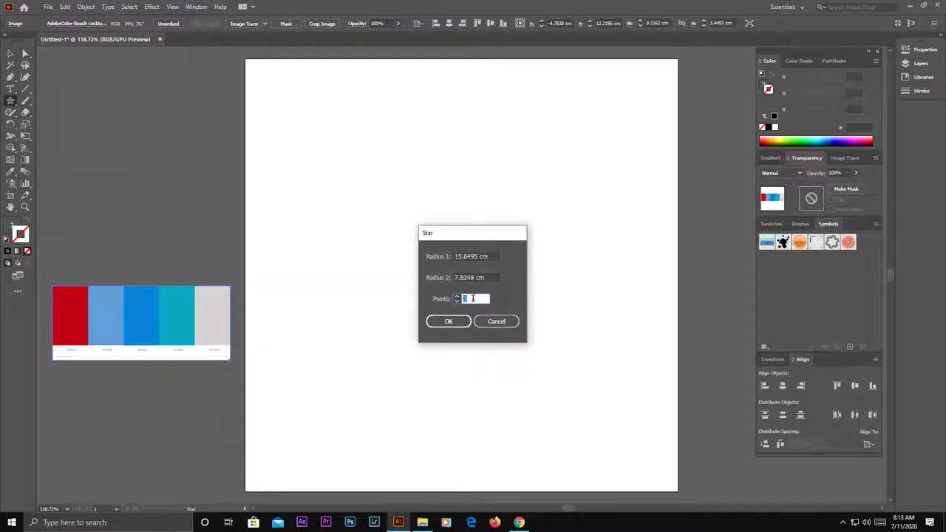
{"action": "left_click", "coordinate": [459, 322]}
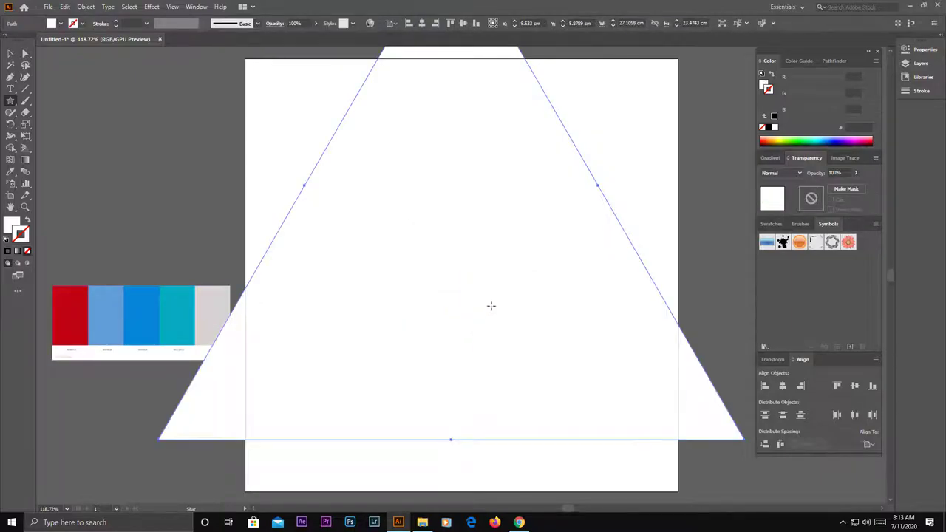
{"action": "scroll", "coordinate": [492, 305], "scroll_direction": "down", "scroll_amount": 2}
{"action": "scroll", "coordinate": [552, 303], "scroll_direction": "down", "scroll_amount": 2}
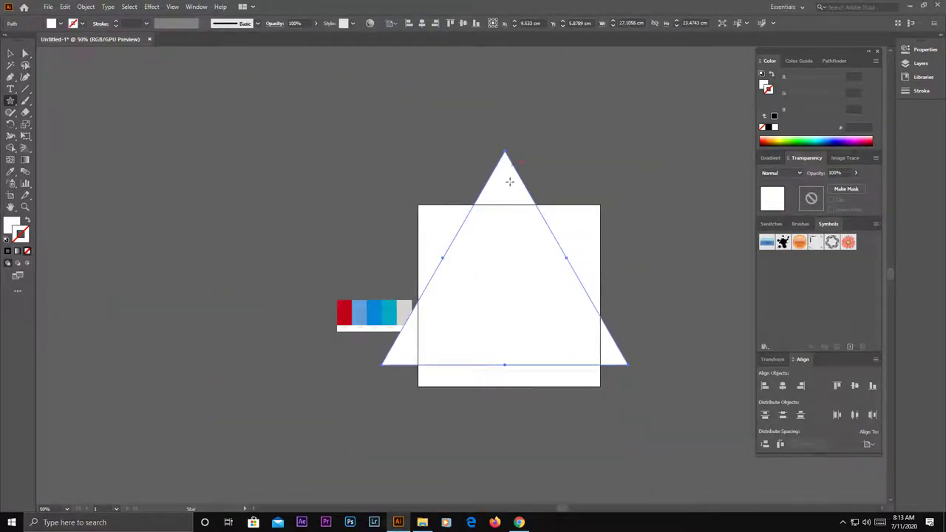
Step: Scale the triangle to about 12 × 10.4 cm and centre it on the artboard
{"action": "left_click", "coordinate": [12, 54]}
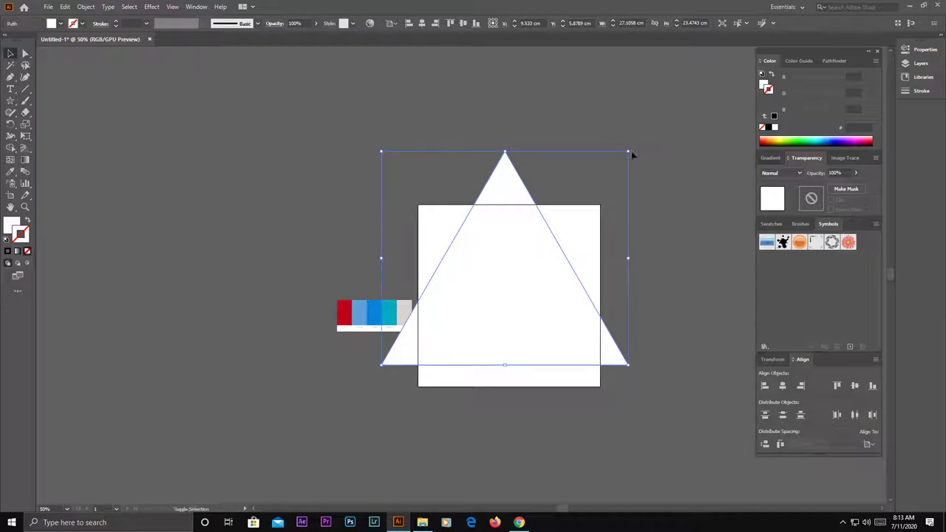
{"action": "left_click_drag", "start_coordinate": [629, 153], "coordinate": [492, 271]}
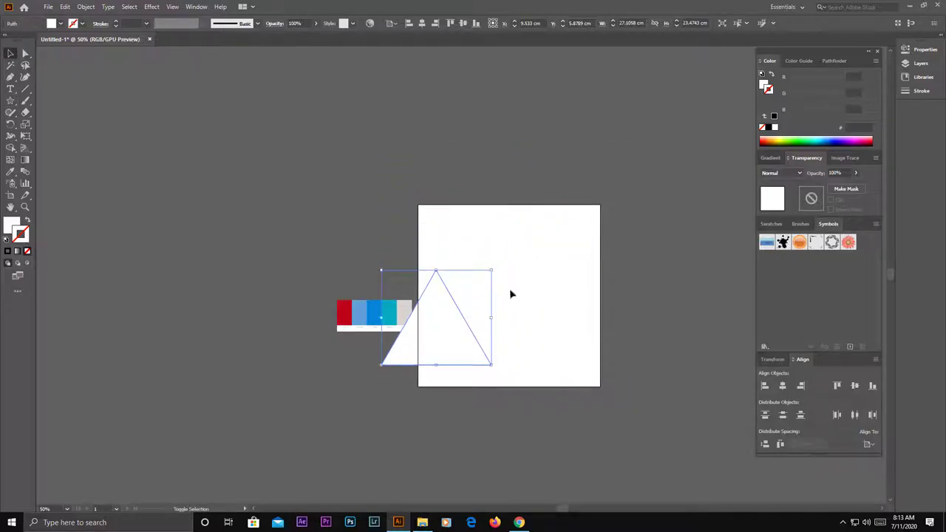
{"action": "left_click_drag", "start_coordinate": [452, 346], "coordinate": [518, 328]}
{"action": "key", "text": "ctrl+plus"}
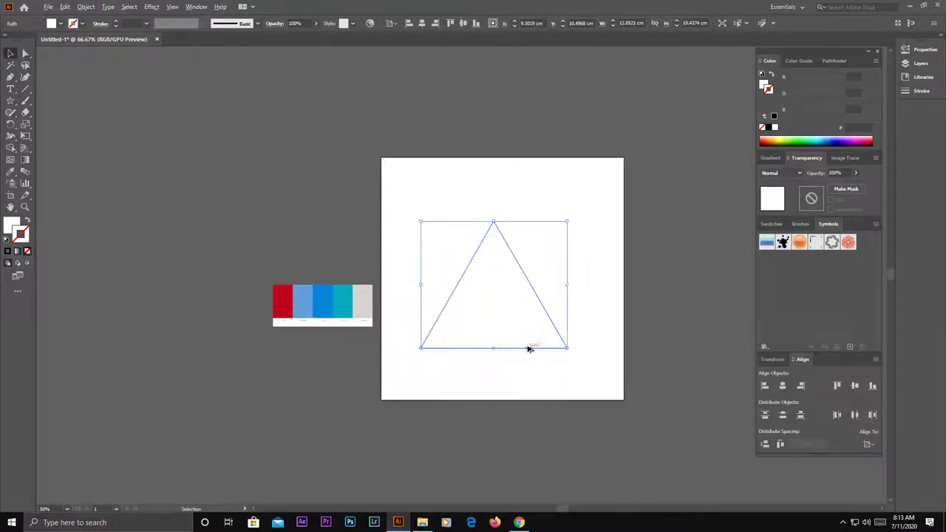
{"action": "key", "text": "ctrl+plus"}
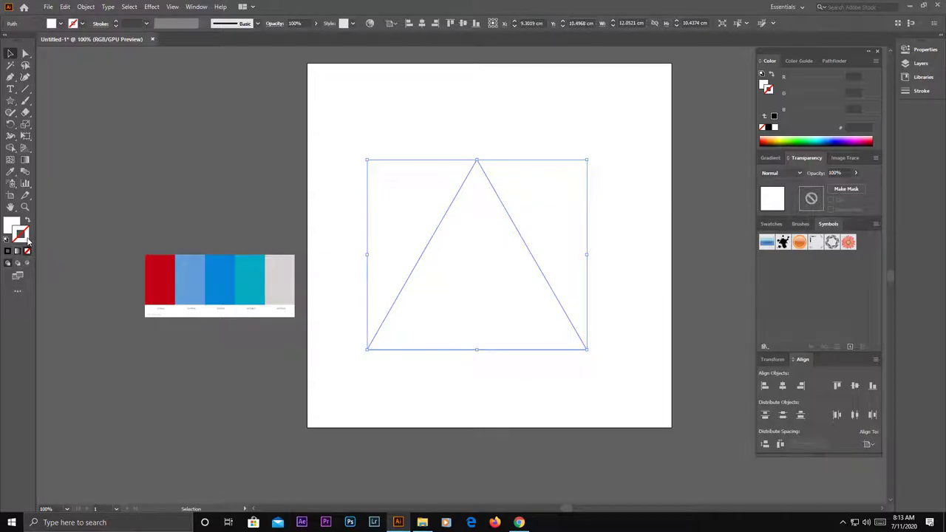
Step: Set the stroke colour to dark red
{"action": "double_click", "coordinate": [27, 238]}
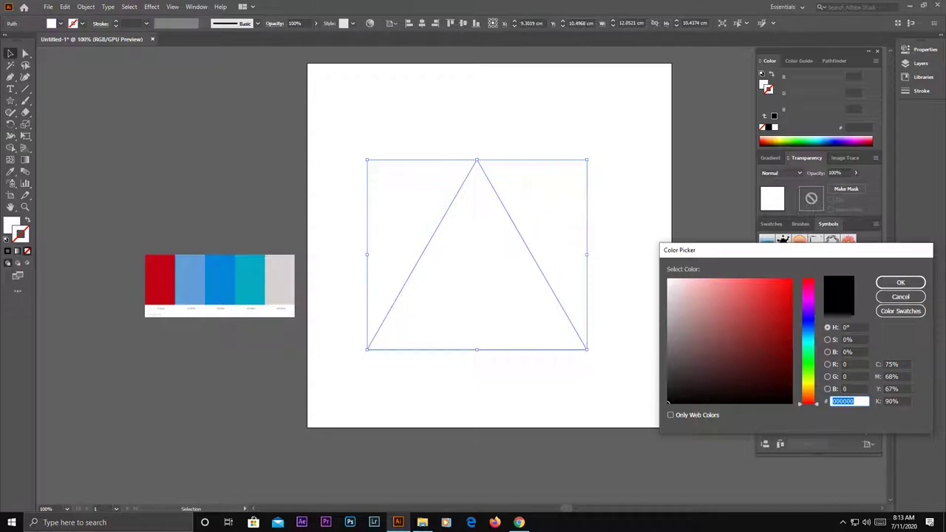
{"action": "left_click", "coordinate": [788, 337]}
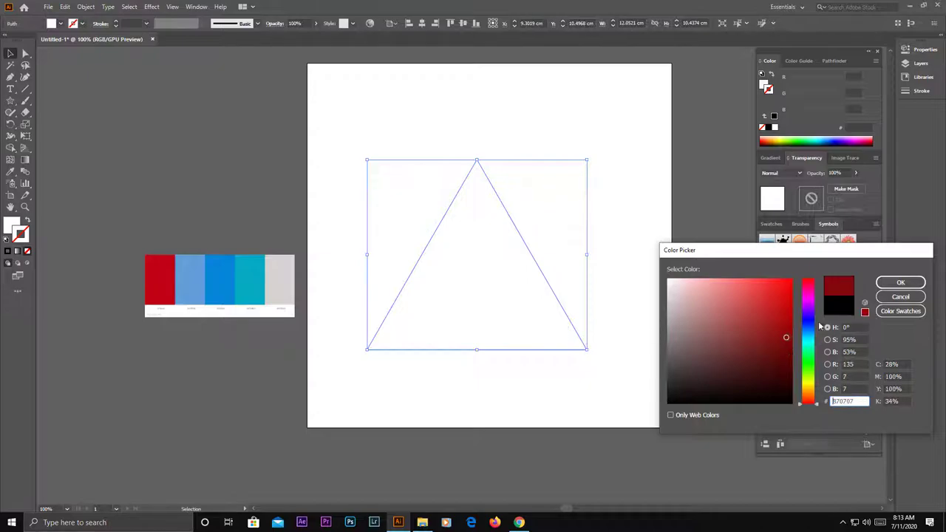
{"action": "left_click", "coordinate": [901, 283]}
{"action": "left_click", "coordinate": [559, 393]}
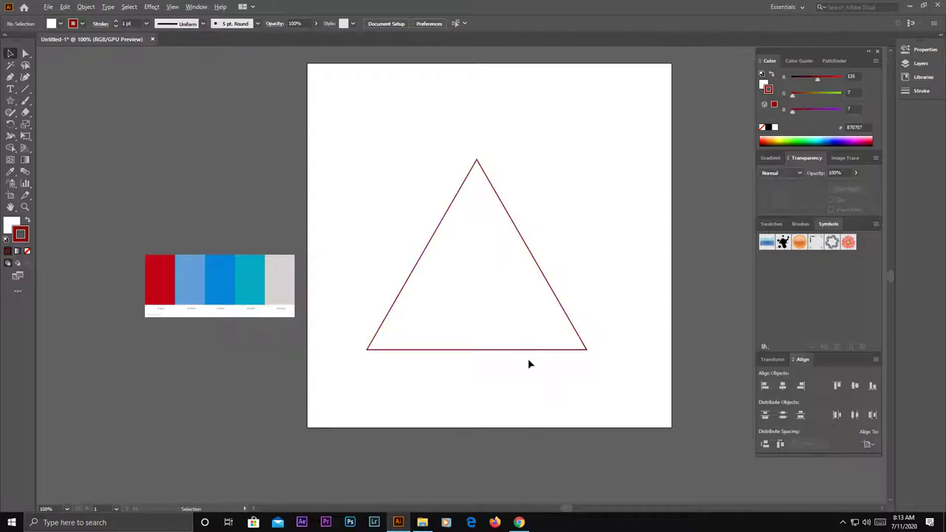
Step: Fill the triangle with the palette's red using the Eyedropper
{"action": "scroll", "coordinate": [528, 361], "scroll_direction": "up", "scroll_amount": 3}
{"action": "scroll", "coordinate": [574, 376], "scroll_direction": "down", "scroll_amount": 3}
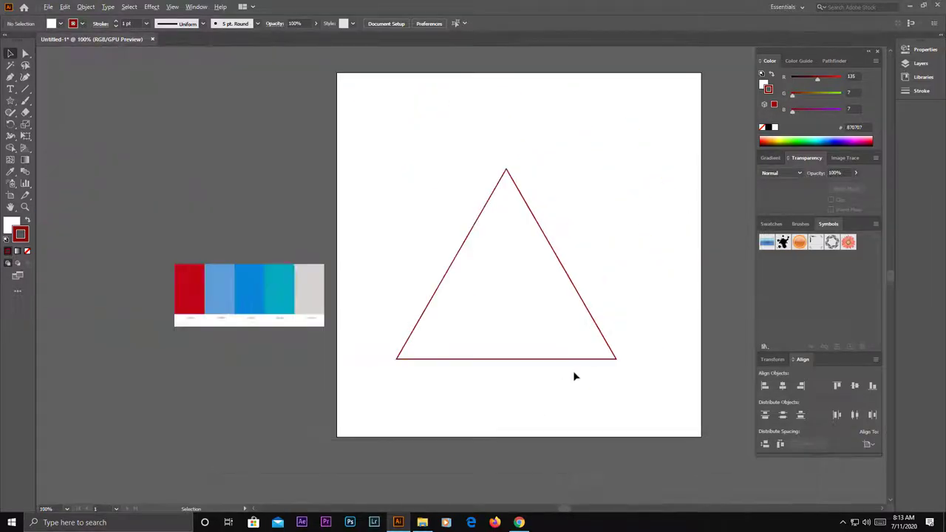
{"action": "left_click_drag", "start_coordinate": [412, 238], "coordinate": [547, 361]}
{"action": "left_click", "coordinate": [10, 171]}
{"action": "left_click", "coordinate": [193, 286]}
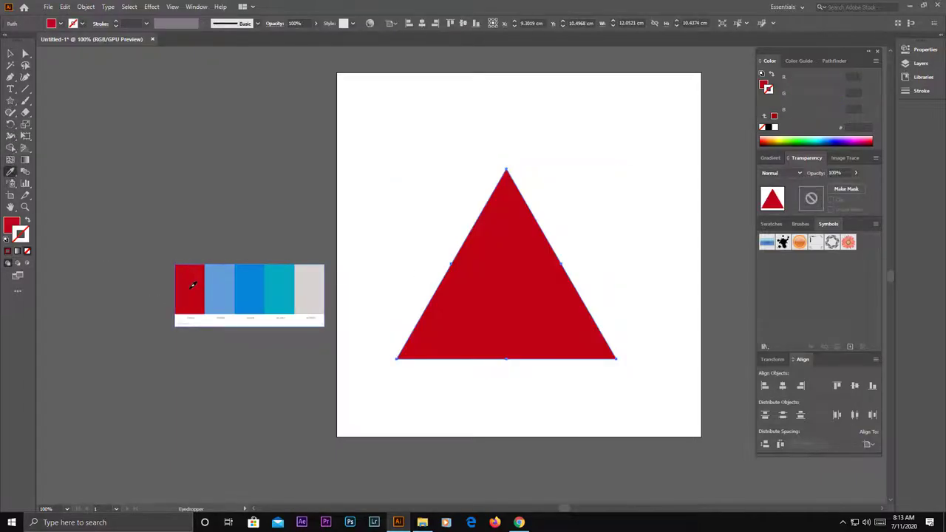
Step: Swap fill and stroke so the triangle has a red outline and no fill
{"action": "double_click", "coordinate": [13, 228]}
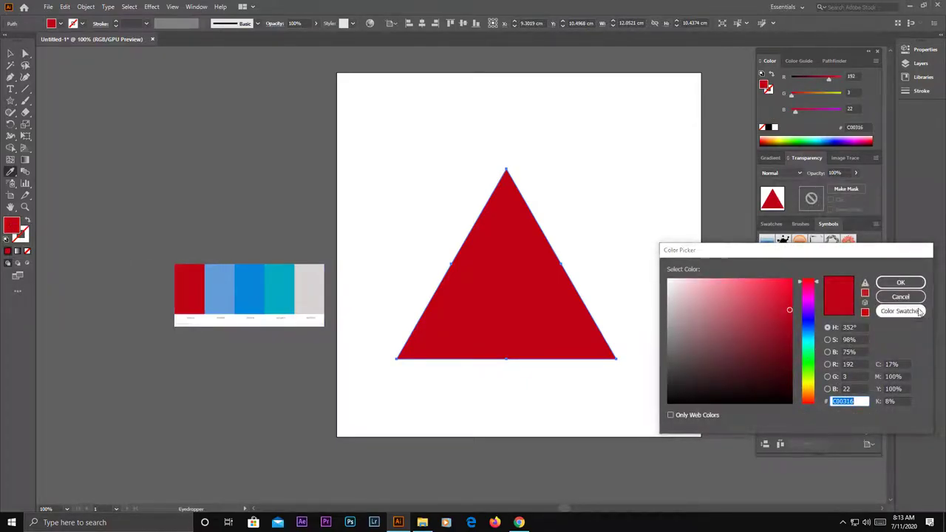
{"action": "left_click", "coordinate": [900, 283]}
{"action": "left_click", "coordinate": [29, 222]}
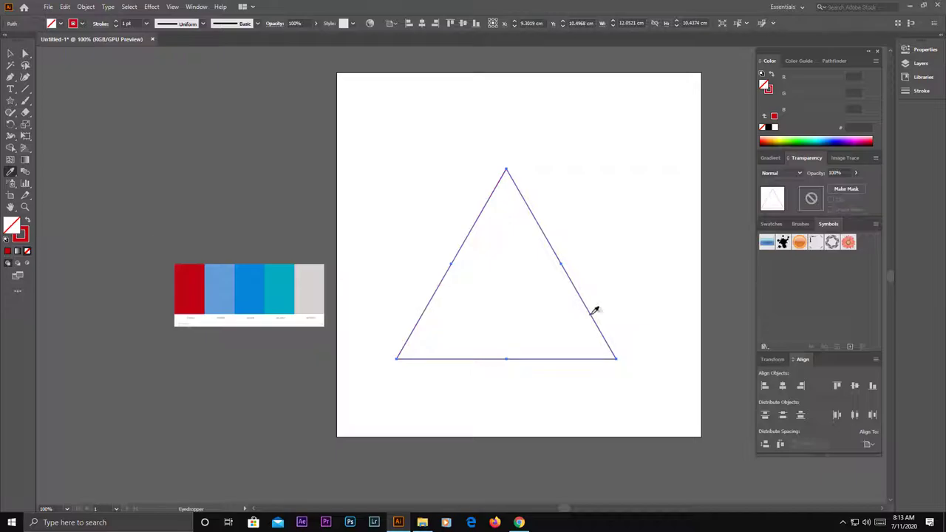
{"action": "key", "text": "v"}
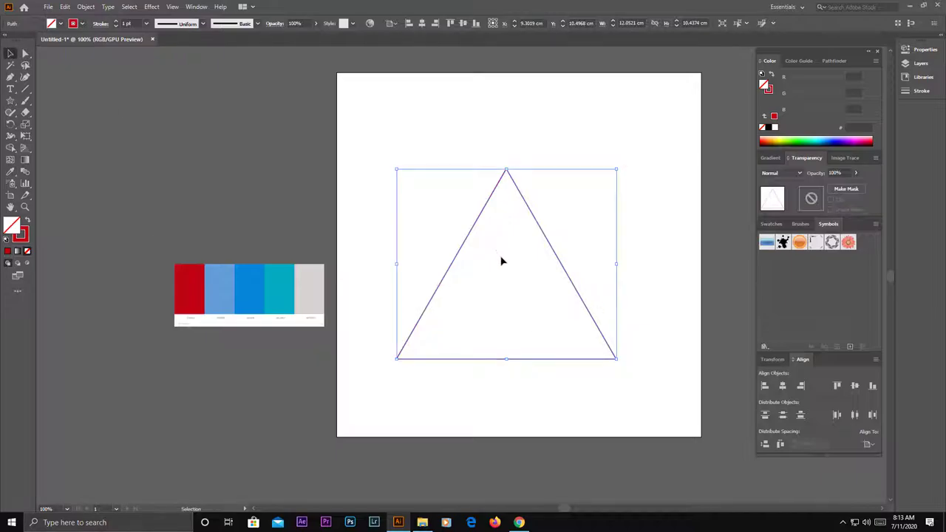
{"action": "left_click", "coordinate": [501, 261]}
{"action": "left_click", "coordinate": [451, 268]}
Step: Copy the triangle and paste it in place over the original
{"action": "left_click", "coordinate": [86, 7]}
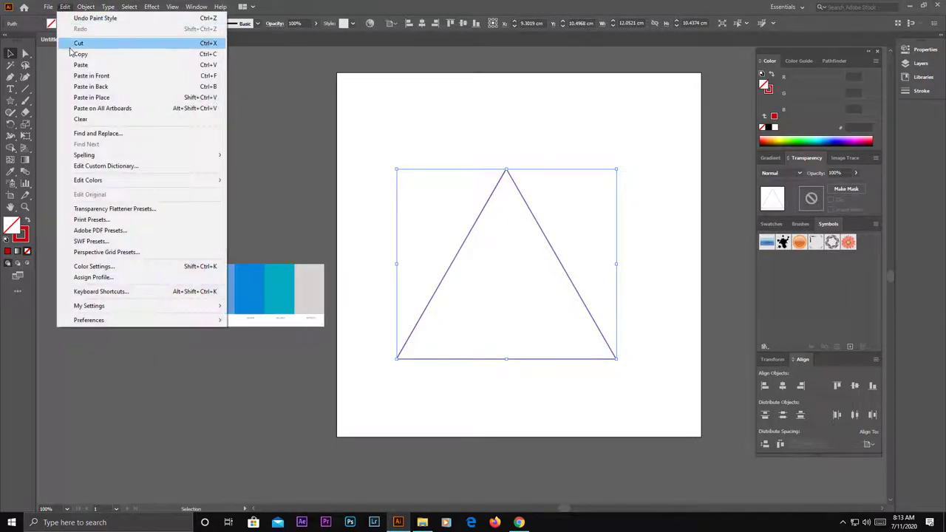
{"action": "left_click", "coordinate": [72, 55]}
{"action": "left_click", "coordinate": [65, 7]}
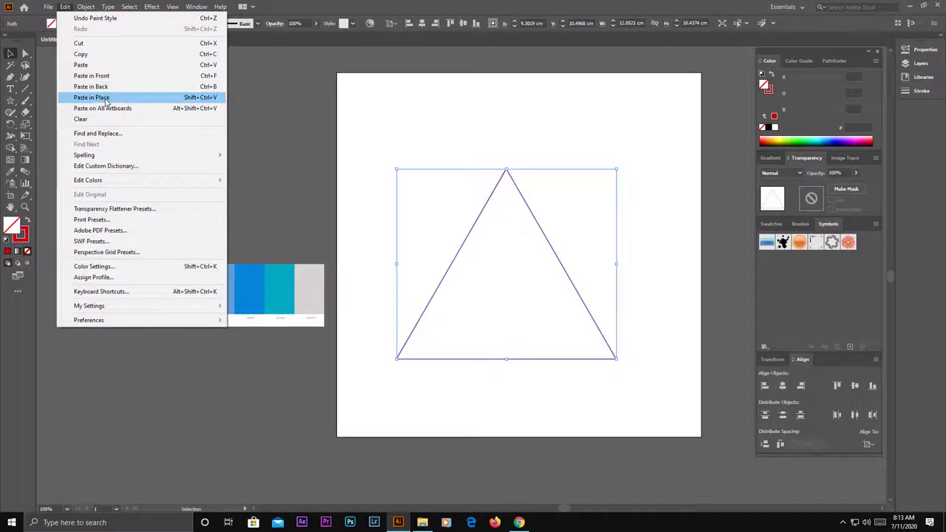
{"action": "left_click", "coordinate": [104, 96]}
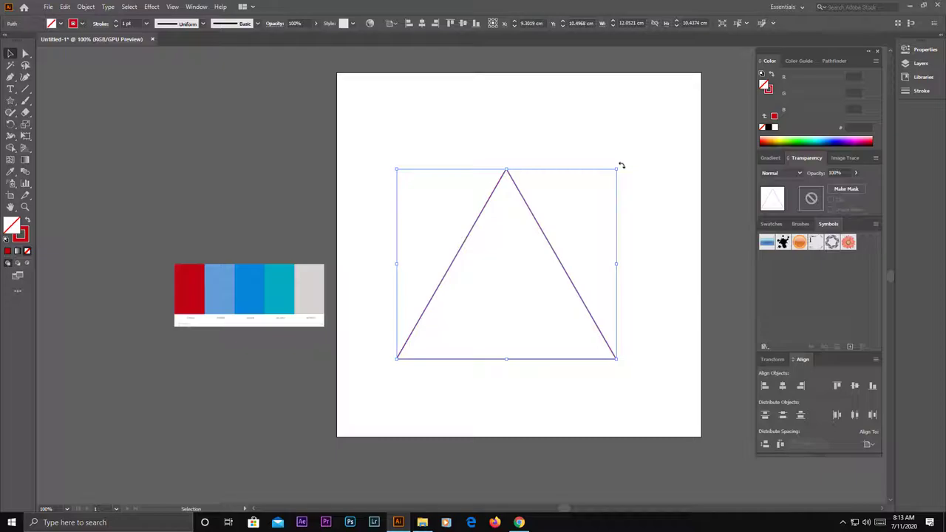
Step: Rotate the triangle to point right like a play button and nudge it right
{"action": "left_click", "coordinate": [621, 166]}
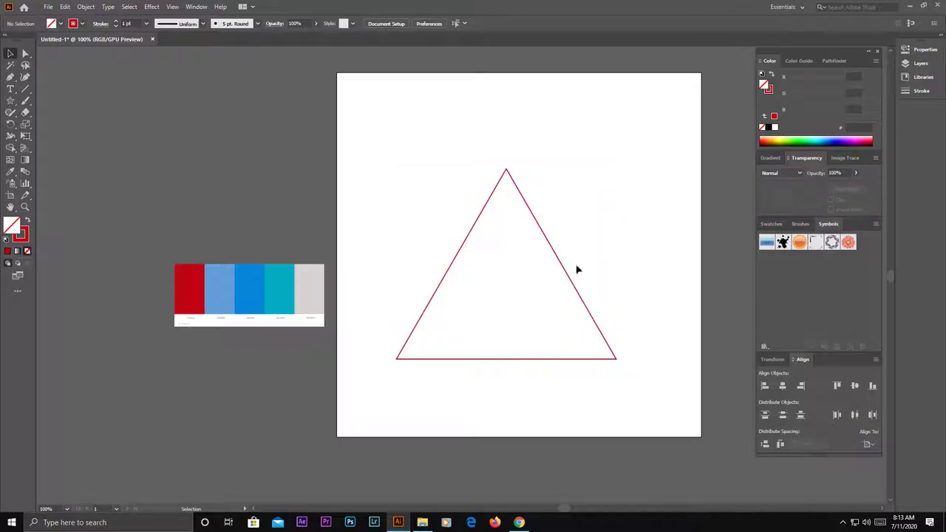
{"action": "left_click", "coordinate": [605, 339]}
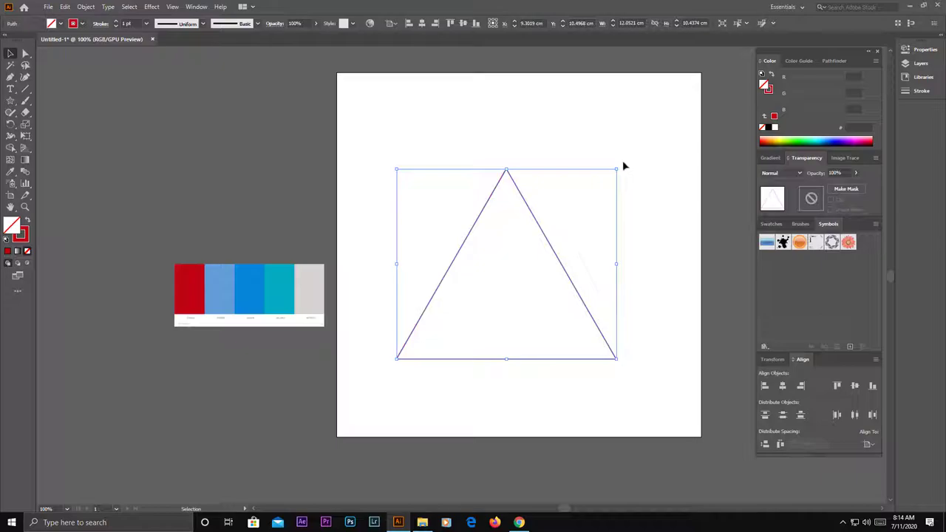
{"action": "mouse_move", "coordinate": [644, 205]}
{"action": "left_mouse_down"}
{"action": "mouse_move", "coordinate": [653, 308]}
{"action": "mouse_move", "coordinate": [638, 344]}
{"action": "mouse_move", "coordinate": [630, 341]}
{"action": "left_mouse_up"}
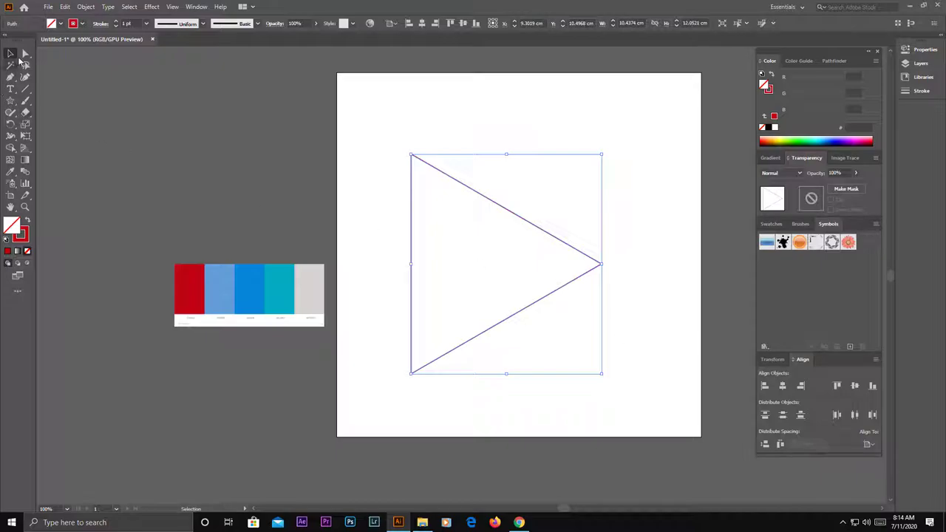
{"action": "left_click", "coordinate": [630, 339]}
{"action": "left_click_drag", "start_coordinate": [548, 299], "coordinate": [575, 301]}
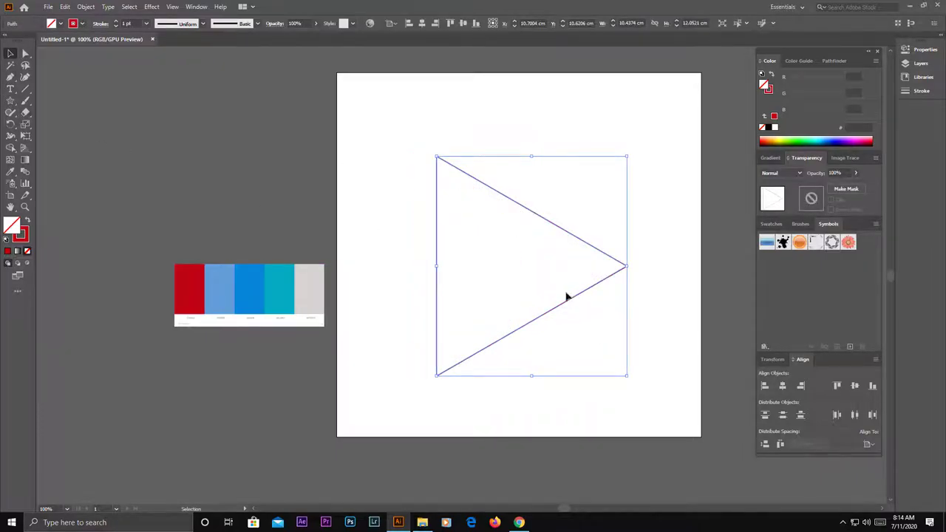
Step: Copy the right-pointing triangle and paste it in place on top
{"action": "left_click", "coordinate": [65, 7]}
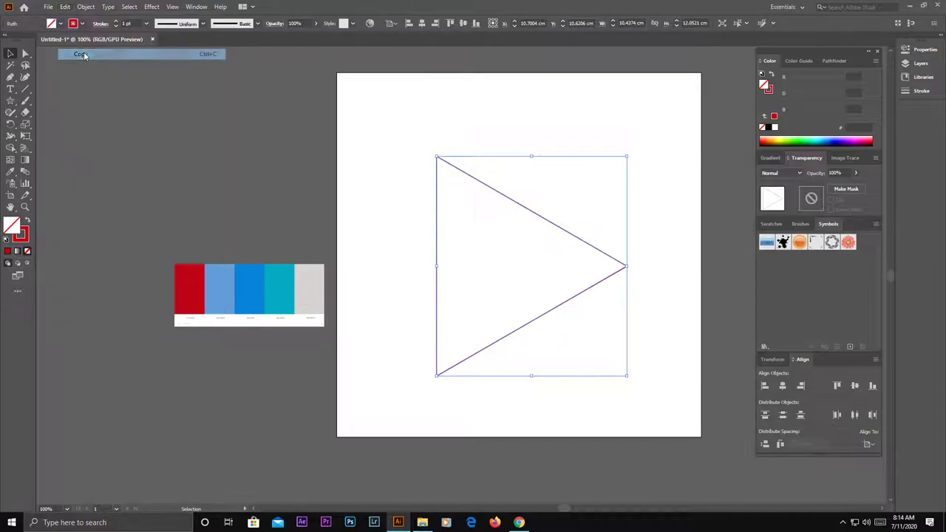
{"action": "left_click", "coordinate": [68, 7]}
{"action": "left_click", "coordinate": [91, 96]}
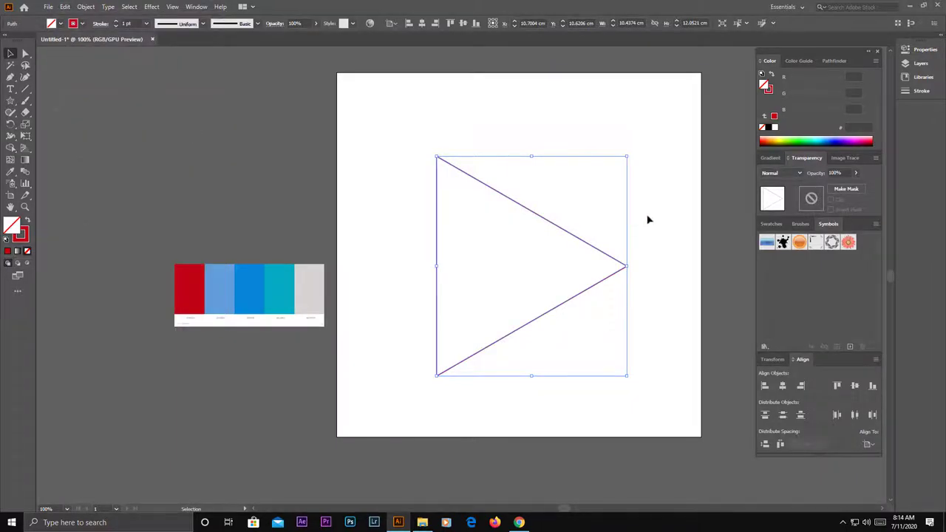
Step: Rotate the pasted copy 90° so it points left
{"action": "left_click_drag", "start_coordinate": [629, 152], "coordinate": [630, 151]}
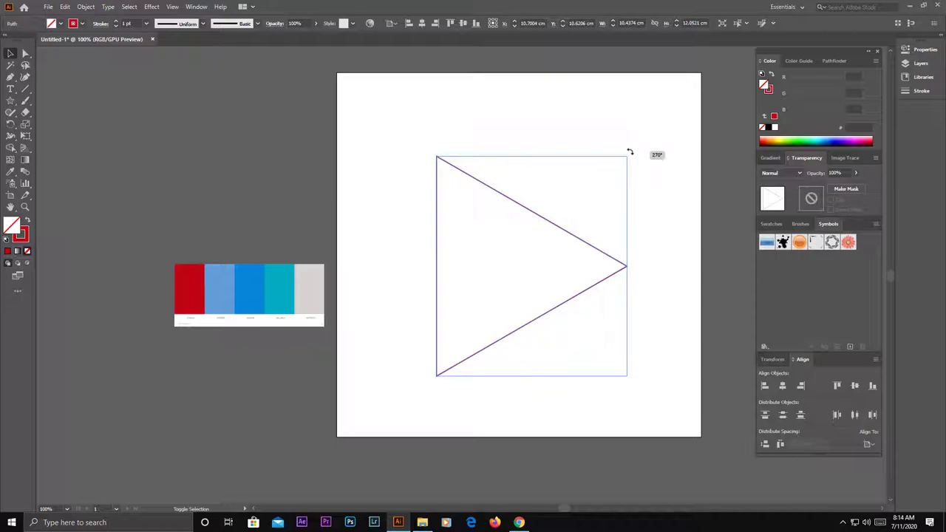
{"action": "mouse_move", "coordinate": [630, 151]}
{"action": "left_mouse_down"}
{"action": "mouse_move", "coordinate": [384, 183]}
{"action": "mouse_move", "coordinate": [479, 376]}
{"action": "left_mouse_up"}
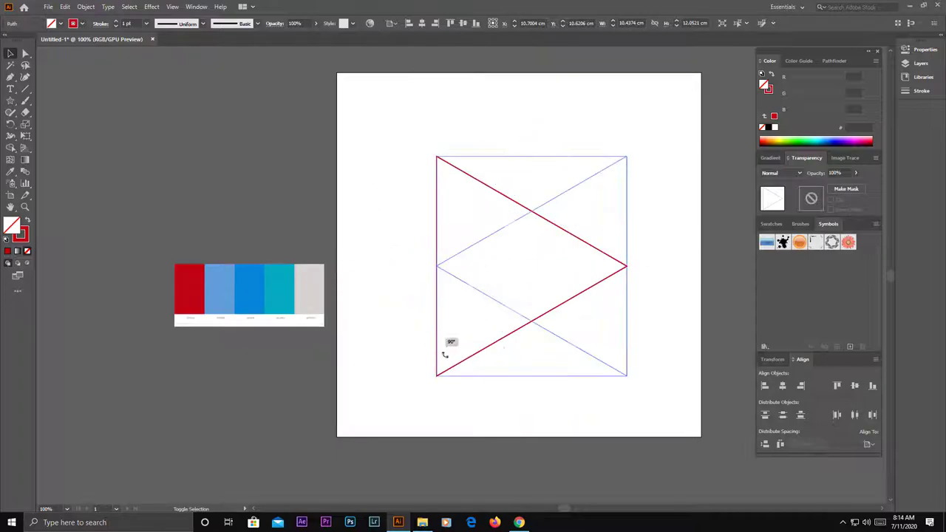
{"action": "left_click_drag", "start_coordinate": [480, 376], "coordinate": [481, 379]}
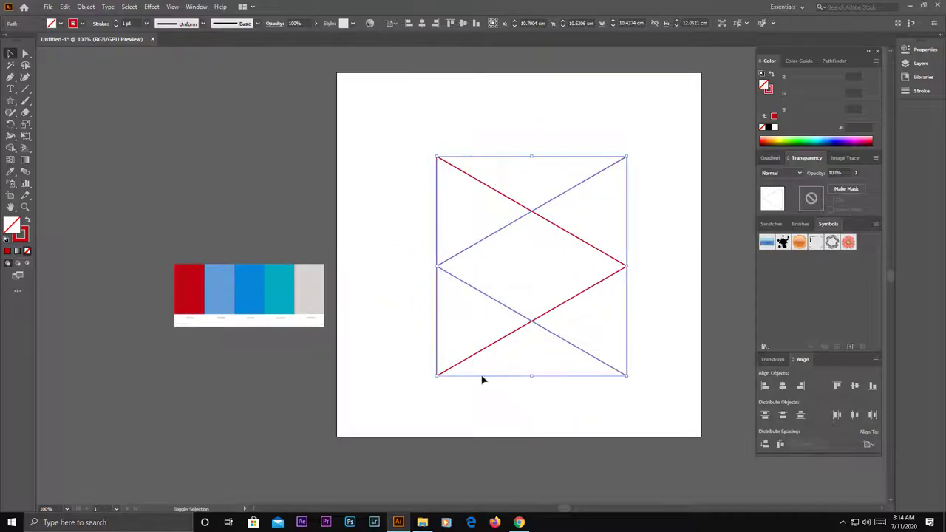
{"action": "left_click", "coordinate": [493, 301]}
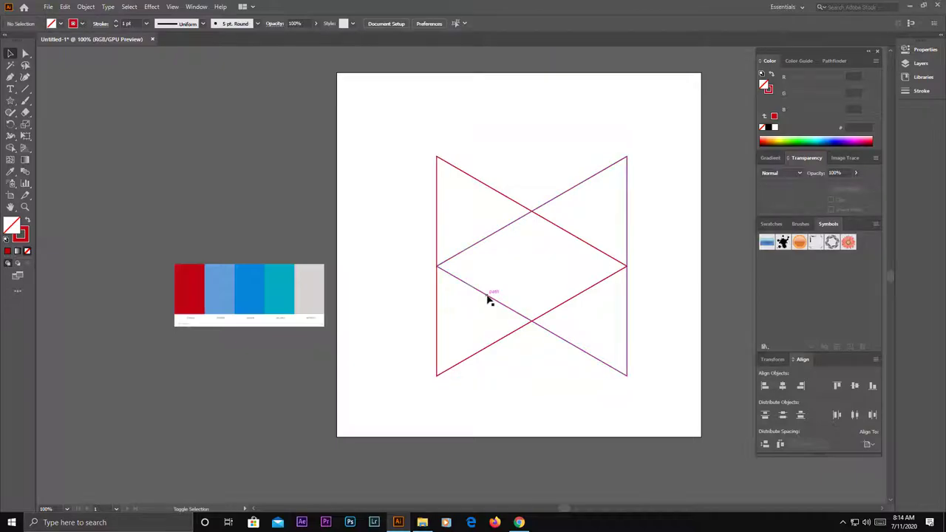
{"action": "left_click", "coordinate": [490, 300]}
{"action": "left_click", "coordinate": [488, 301]}
Step: Shift the left-pointing copy 6.56 cm left into a star, and bring the right triangle to front
{"action": "mouse_move", "coordinate": [498, 303]}
{"action": "left_mouse_down"}
{"action": "mouse_move", "coordinate": [376, 301]}
{"action": "mouse_move", "coordinate": [429, 303]}
{"action": "left_mouse_up"}
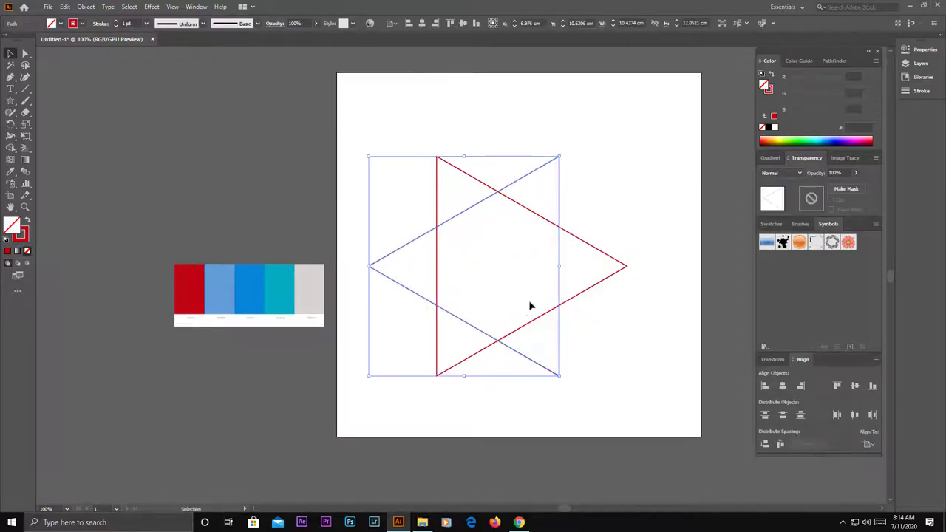
{"action": "left_click", "coordinate": [640, 323]}
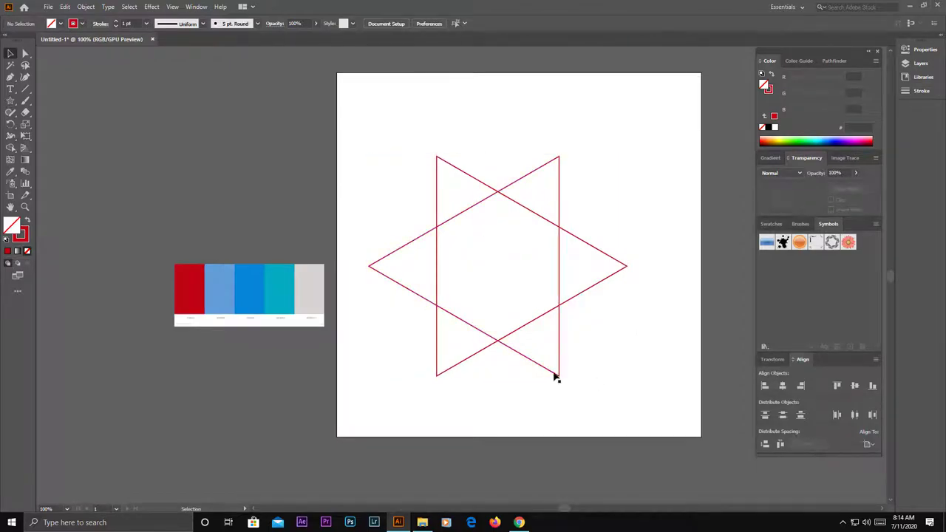
{"action": "left_click", "coordinate": [588, 295]}
{"action": "right_click", "coordinate": [588, 292]}
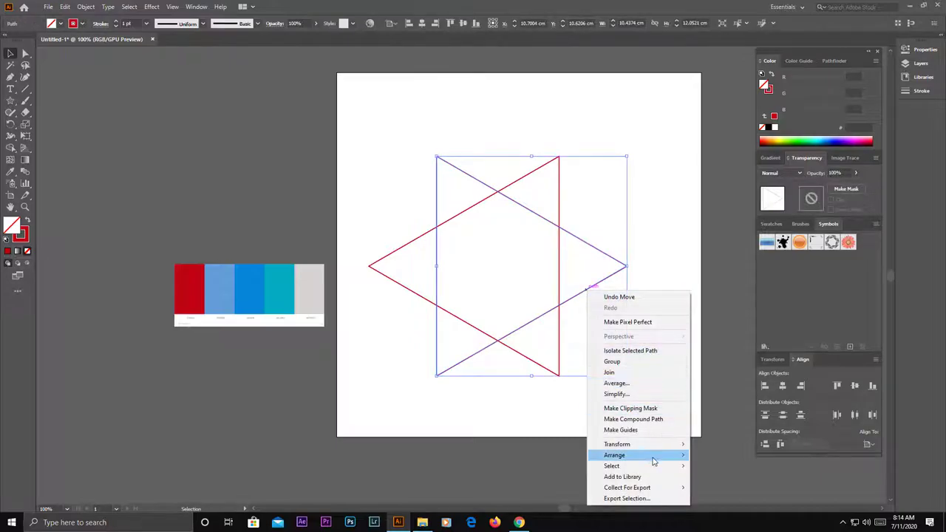
{"action": "left_click", "coordinate": [722, 456]}
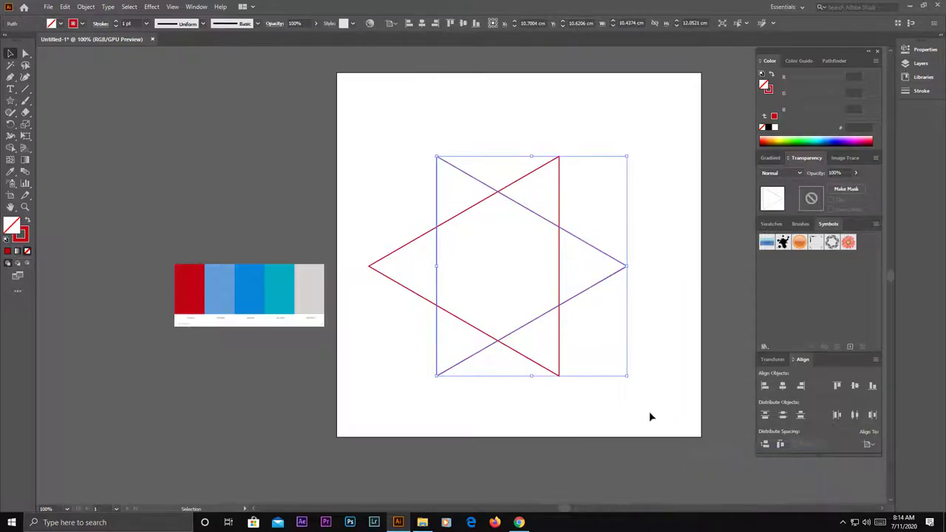
{"action": "left_click", "coordinate": [687, 334]}
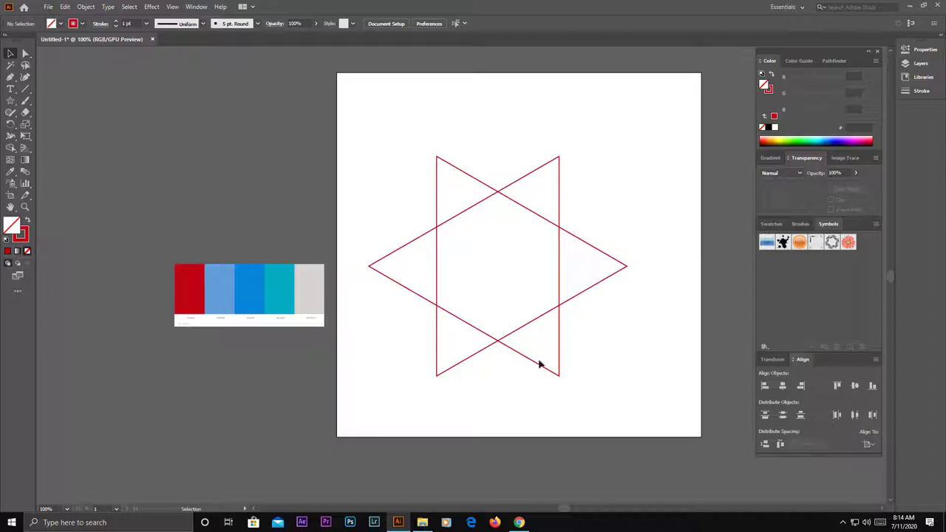
{"action": "left_click", "coordinate": [607, 280]}
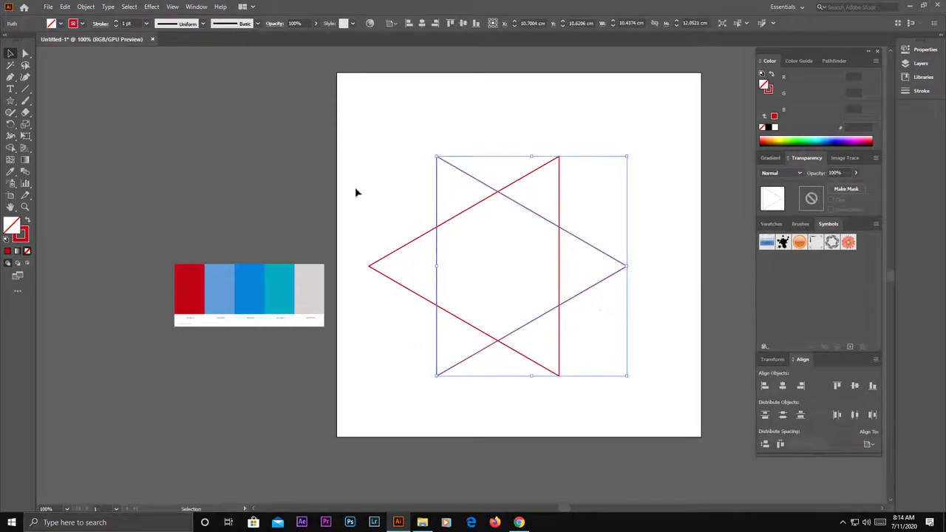
{"action": "left_click", "coordinate": [67, 7]}
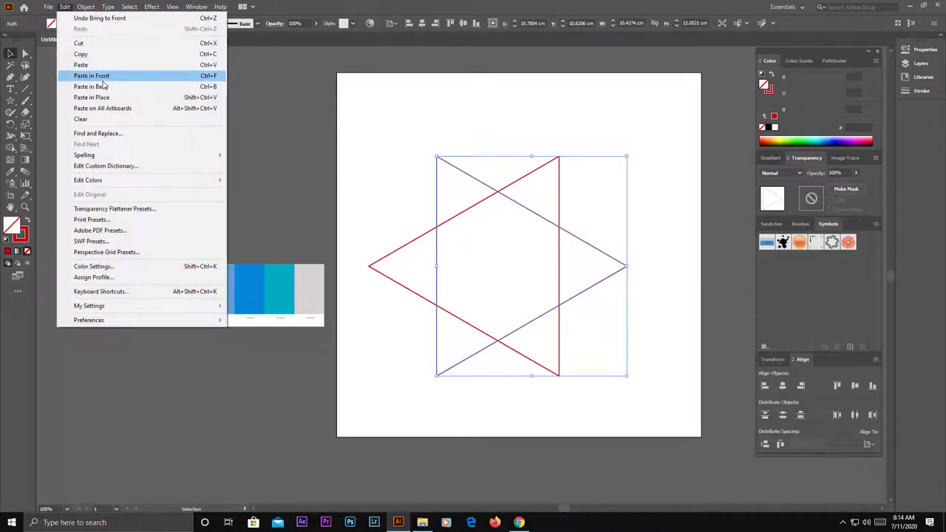
{"action": "left_click", "coordinate": [95, 54]}
{"action": "left_click", "coordinate": [65, 7]}
{"action": "left_click", "coordinate": [108, 97]}
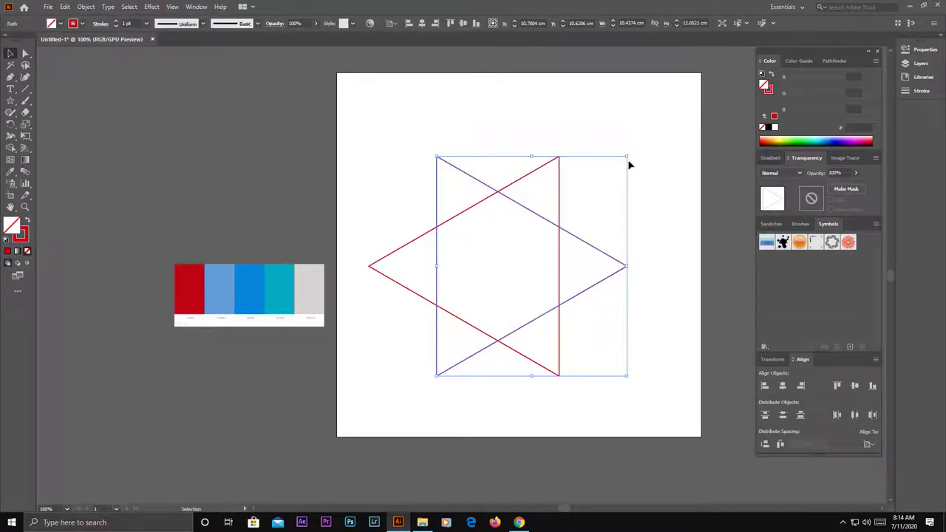
{"action": "mouse_move", "coordinate": [628, 155]}
{"action": "left_mouse_down"}
{"action": "mouse_move", "coordinate": [691, 123]}
{"action": "mouse_move", "coordinate": [748, 111]}
{"action": "mouse_move", "coordinate": [704, 117]}
{"action": "left_mouse_up"}
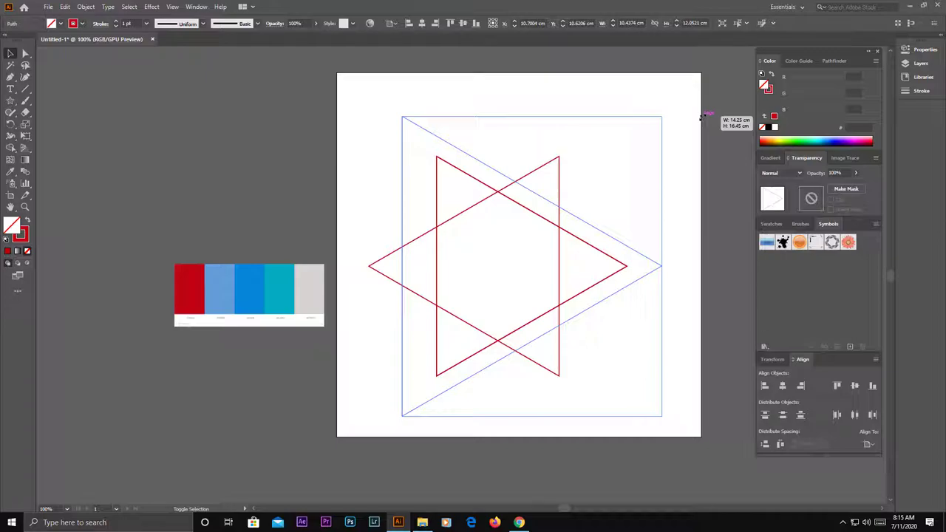
{"action": "left_click_drag", "start_coordinate": [702, 117], "coordinate": [702, 117]}
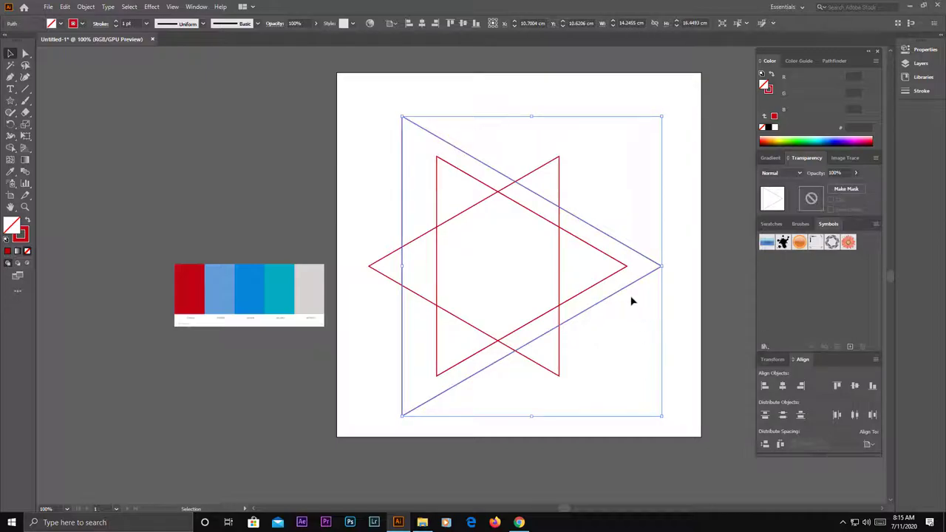
{"action": "key", "text": "Right"}
{"action": "key", "text": "Right"}
{"action": "key", "text": "Right"}
{"action": "key", "text": "Right"}
{"action": "key", "text": "Right"}
{"action": "key", "text": "Right"}
{"action": "key", "text": "Right"}
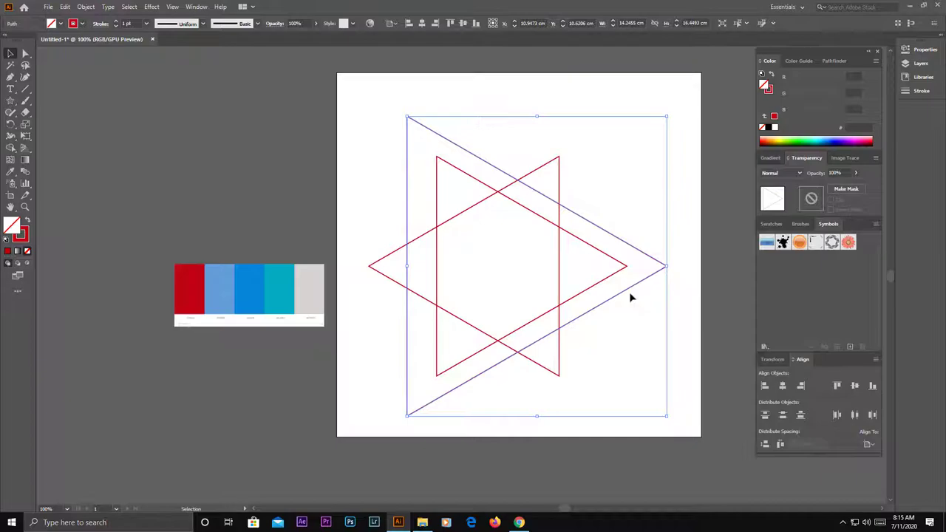
{"action": "key", "text": "Right"}
{"action": "key", "text": "Right"}
{"action": "key", "text": "Right"}
{"action": "key", "text": "Right"}
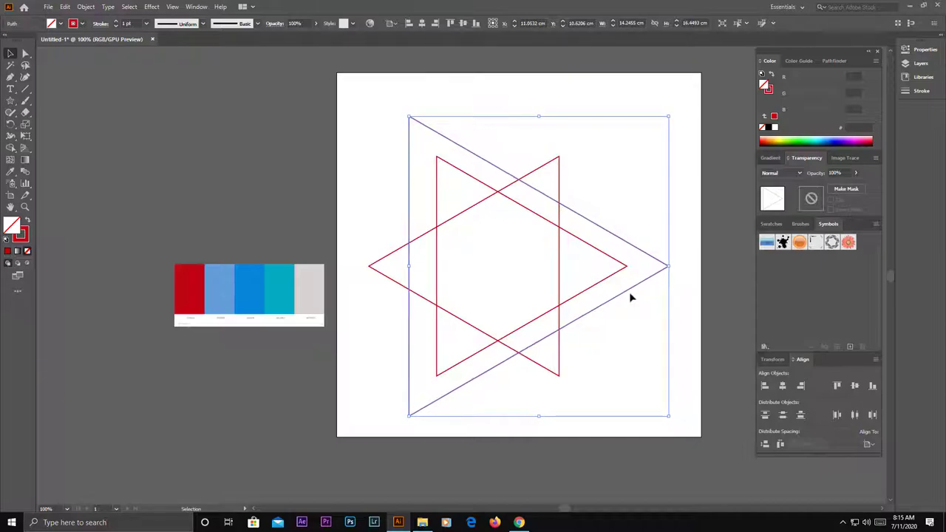
{"action": "key", "text": "Right"}
{"action": "key", "text": "Right"}
{"action": "key", "text": "Right"}
{"action": "key", "text": "Right"}
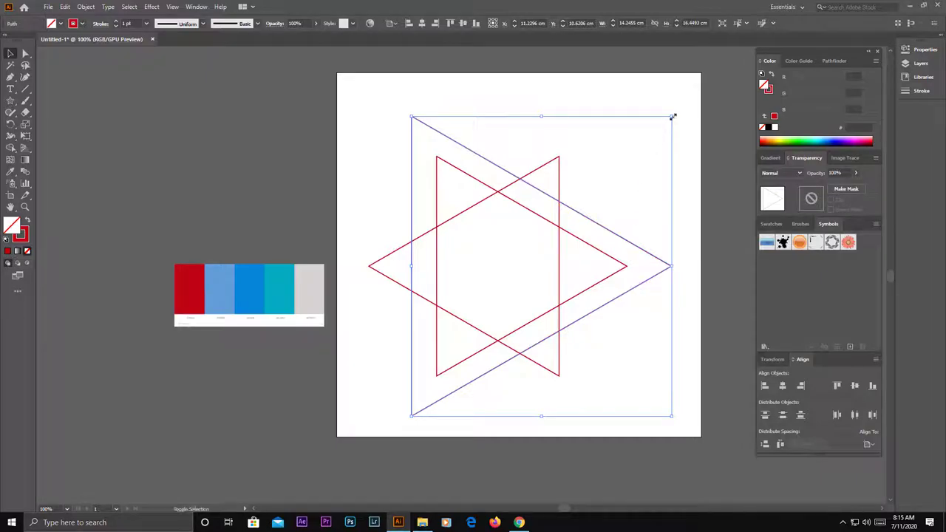
{"action": "left_click_drag", "start_coordinate": [671, 116], "coordinate": [662, 130]}
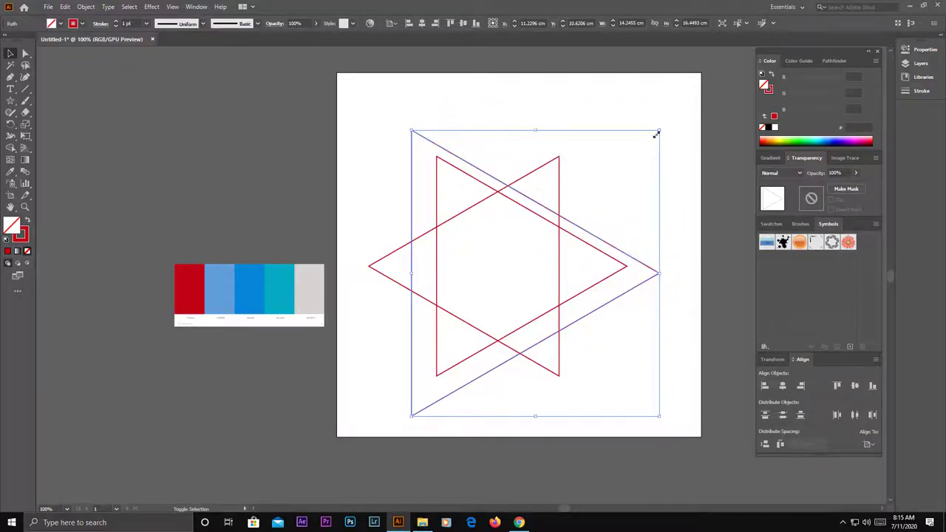
{"action": "key", "text": "Delete"}
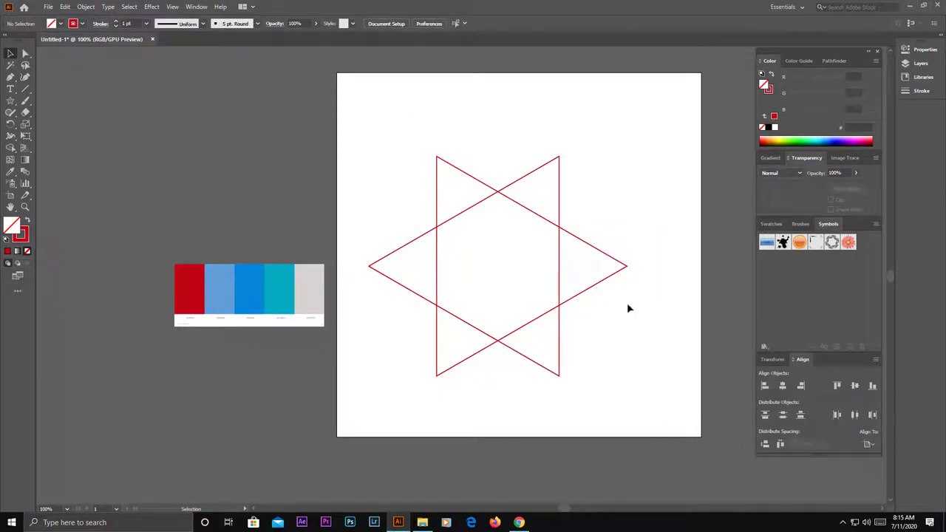
Step: Round all corners of both triangles to about 1.32 cm
{"action": "mouse_move", "coordinate": [619, 141]}
{"action": "left_mouse_down"}
{"action": "mouse_move", "coordinate": [397, 419]}
{"action": "mouse_move", "coordinate": [385, 421]}
{"action": "left_mouse_up"}
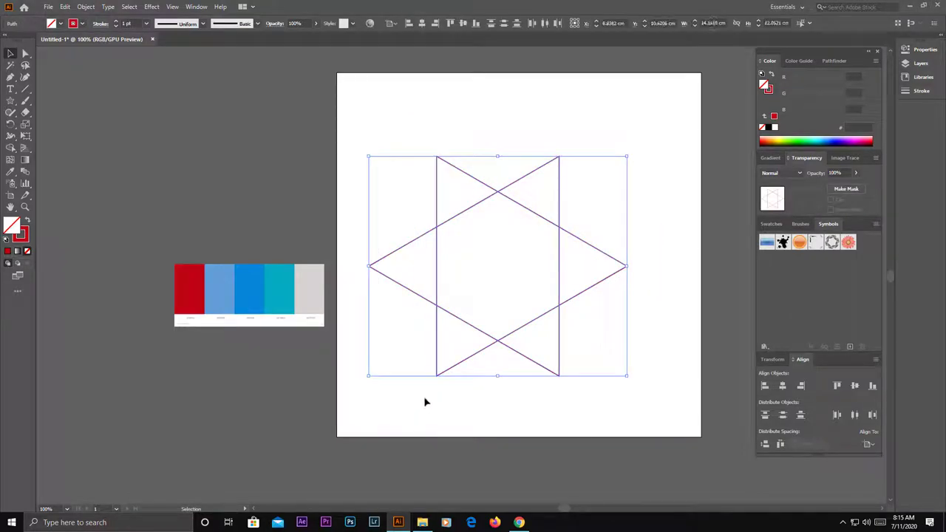
{"action": "left_click", "coordinate": [24, 54]}
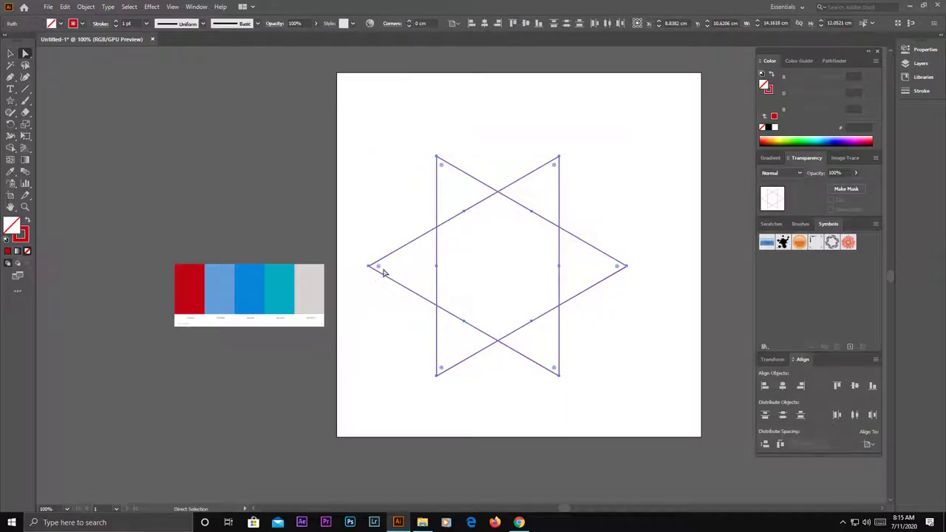
{"action": "left_click_drag", "start_coordinate": [380, 270], "coordinate": [415, 273]}
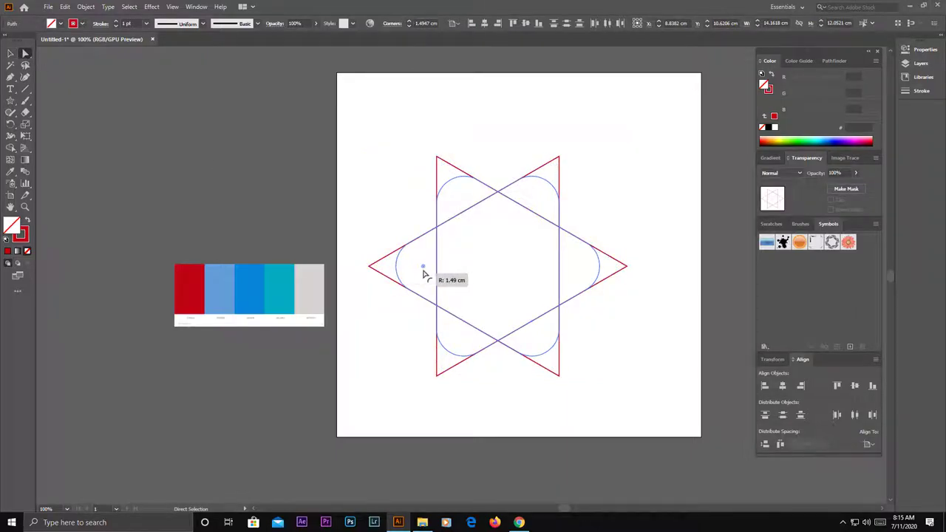
{"action": "left_click_drag", "start_coordinate": [426, 274], "coordinate": [423, 280]}
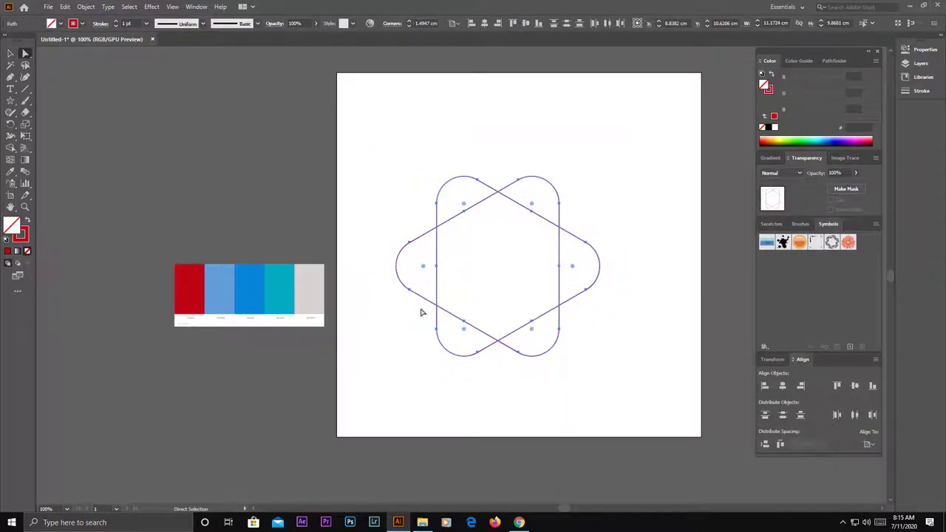
{"action": "left_click_drag", "start_coordinate": [424, 269], "coordinate": [417, 271]}
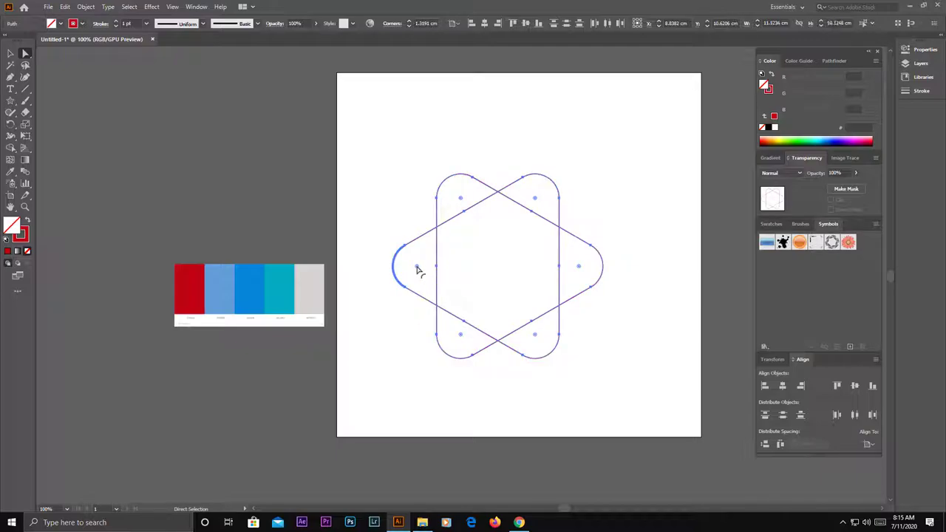
{"action": "left_click", "coordinate": [680, 302]}
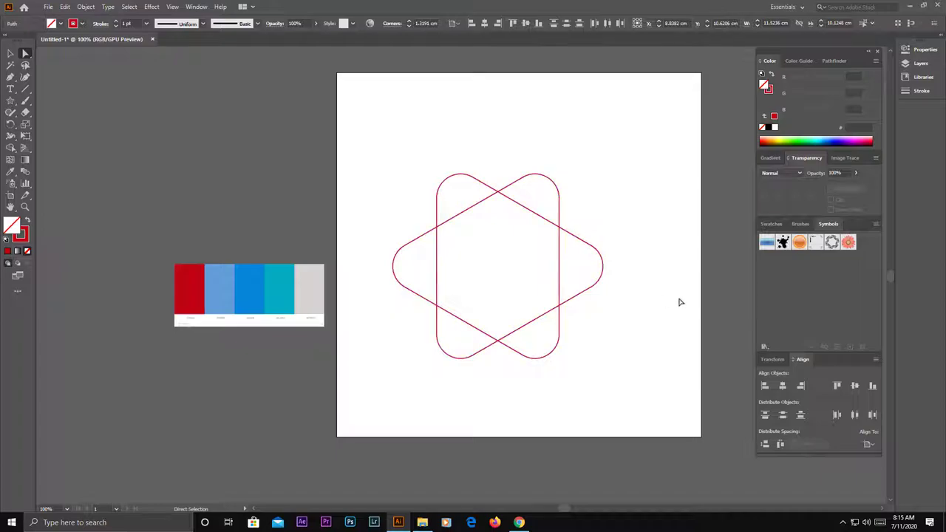
Step: Copy the star's right corner point and paste it in place
{"action": "left_click", "coordinate": [603, 286]}
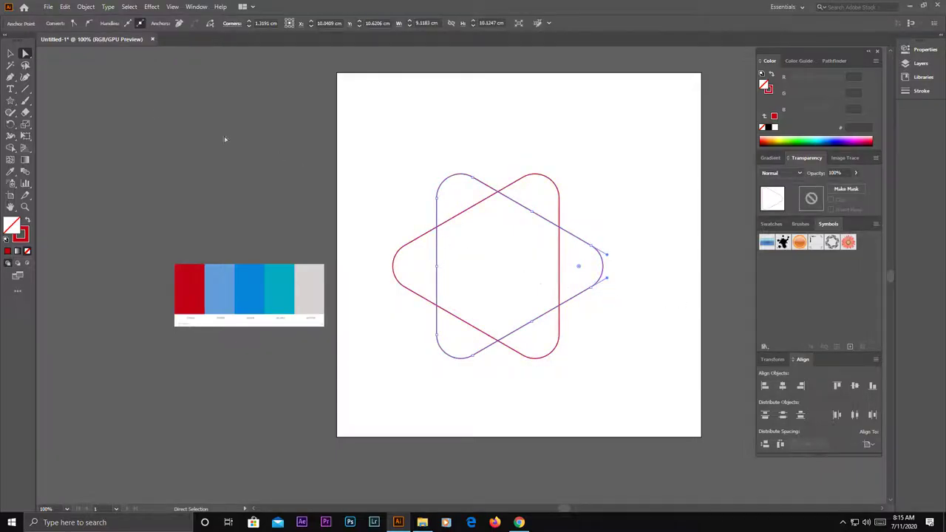
{"action": "left_click", "coordinate": [65, 6]}
{"action": "left_click", "coordinate": [80, 54]}
{"action": "left_click", "coordinate": [65, 6]}
{"action": "left_click", "coordinate": [115, 97]}
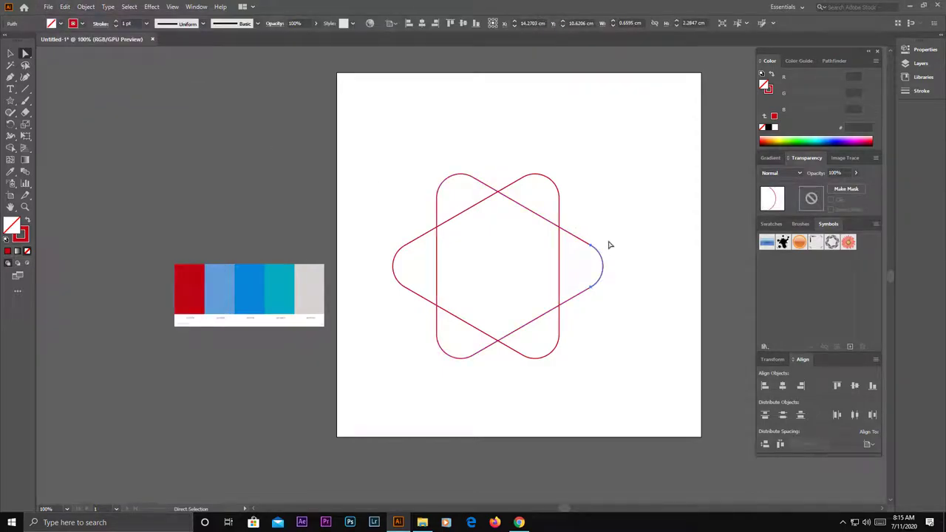
Step: Undo the corner paste and select the right-pointing rounded triangle
{"action": "left_click", "coordinate": [65, 7]}
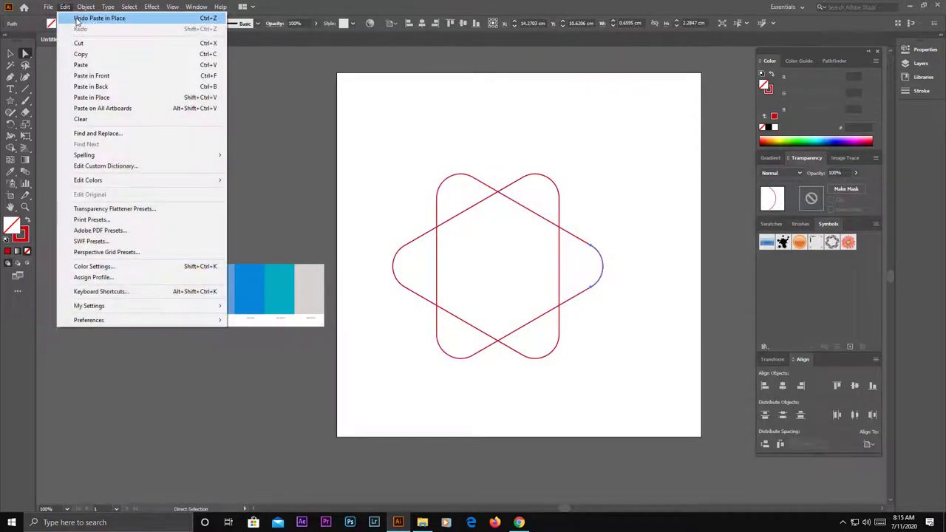
{"action": "left_click", "coordinate": [206, 102]}
{"action": "left_click", "coordinate": [11, 53]}
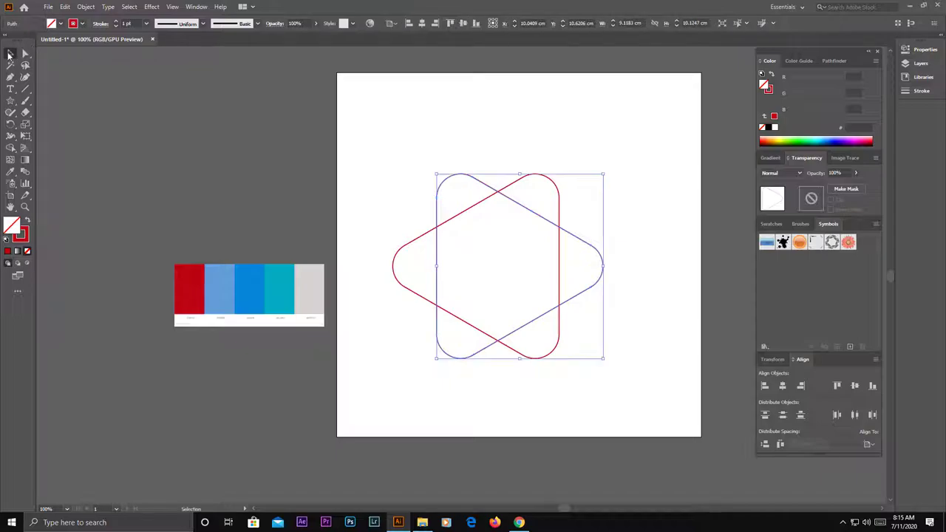
{"action": "left_click", "coordinate": [684, 266]}
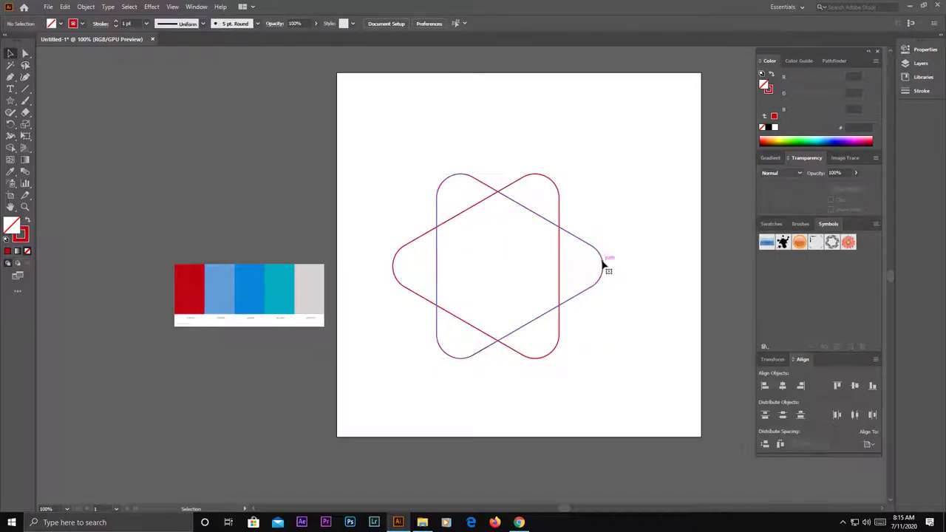
{"action": "left_click", "coordinate": [604, 267]}
Step: Paste a copy of the triangle in place, enlarge it from a corner, and nudge it right twice
{"action": "left_click", "coordinate": [65, 7]}
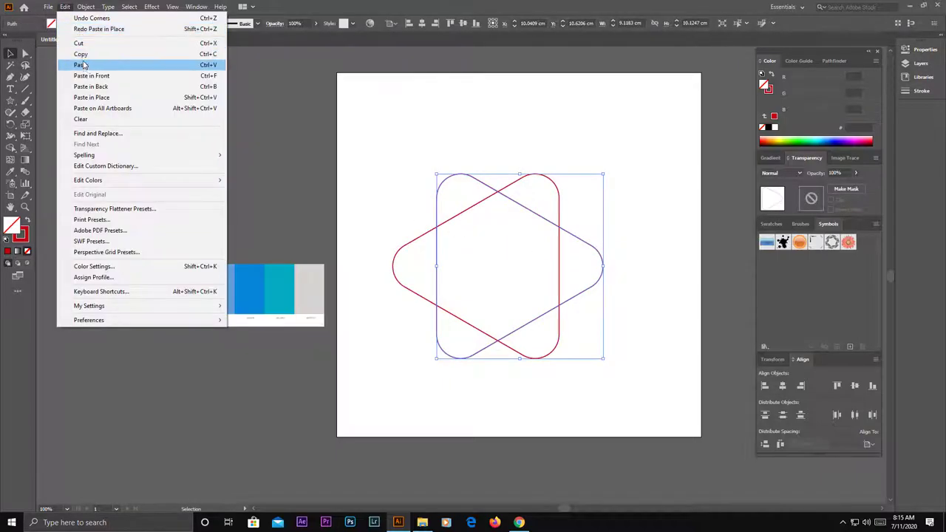
{"action": "left_click", "coordinate": [82, 64]}
{"action": "left_click", "coordinate": [65, 8]}
{"action": "left_click", "coordinate": [91, 97]}
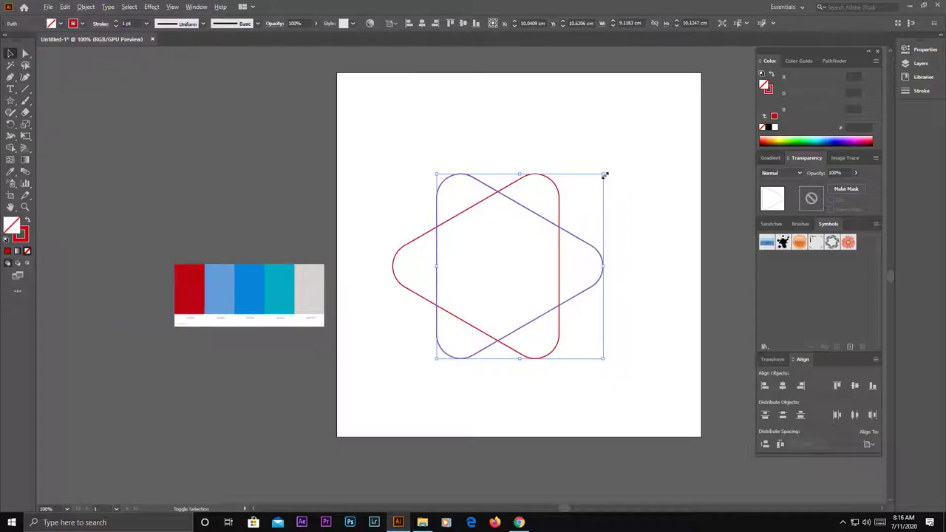
{"action": "mouse_move", "coordinate": [604, 175]}
{"action": "left_mouse_down"}
{"action": "mouse_move", "coordinate": [643, 151]}
{"action": "mouse_move", "coordinate": [635, 154]}
{"action": "left_mouse_up"}
{"action": "key", "text": "Right"}
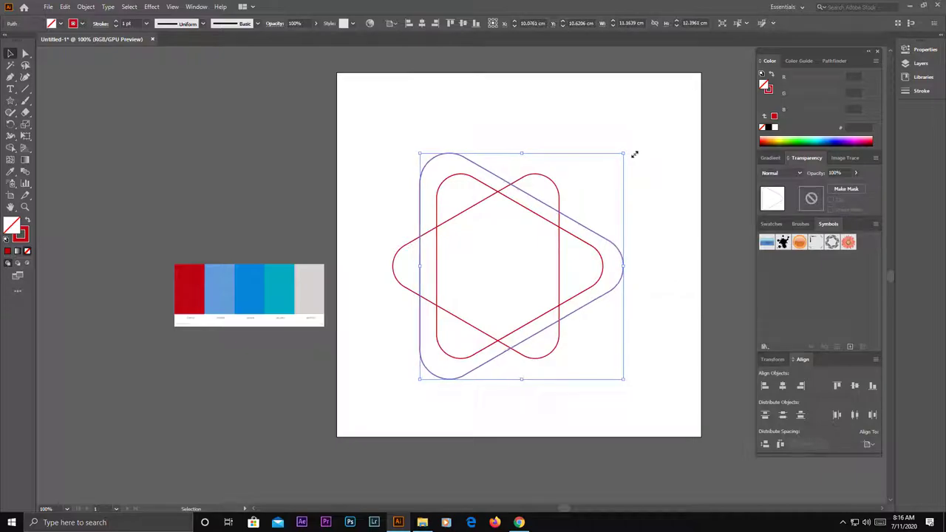
{"action": "key", "text": "Right"}
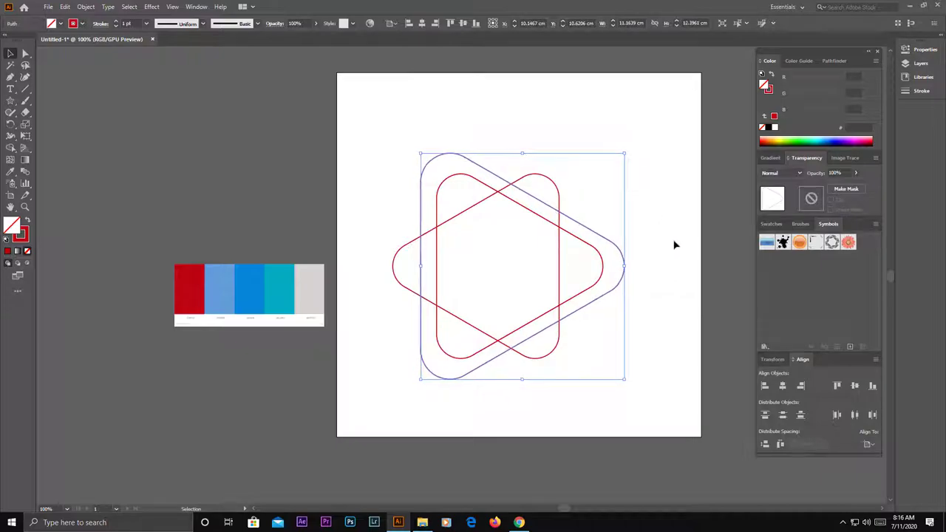
Step: Bring the inner right-pointing triangle to front, then select all the triangles
{"action": "left_click", "coordinate": [669, 261]}
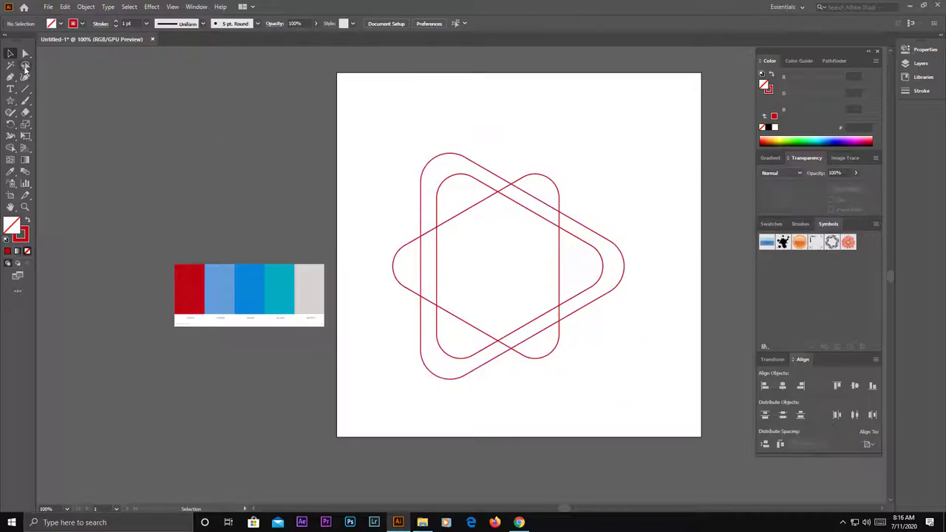
{"action": "left_click_drag", "start_coordinate": [375, 135], "coordinate": [637, 417]}
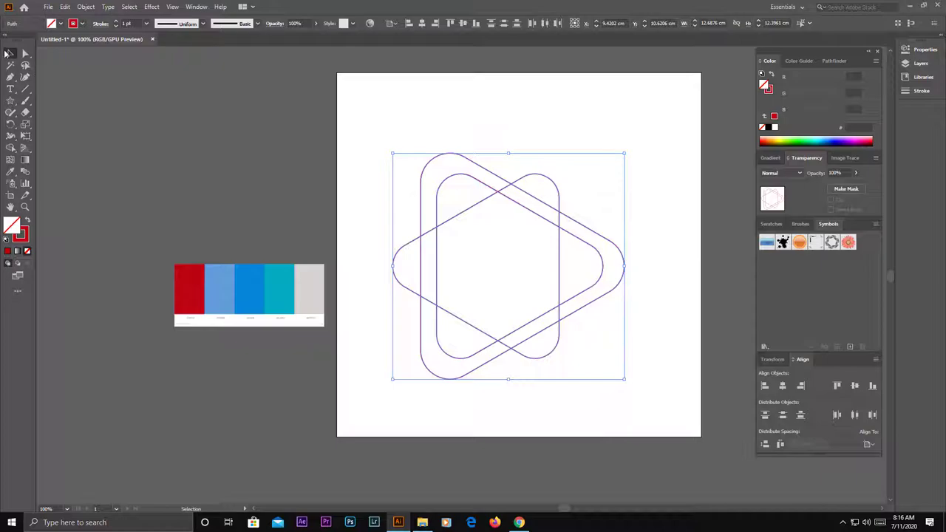
{"action": "left_click", "coordinate": [261, 178]}
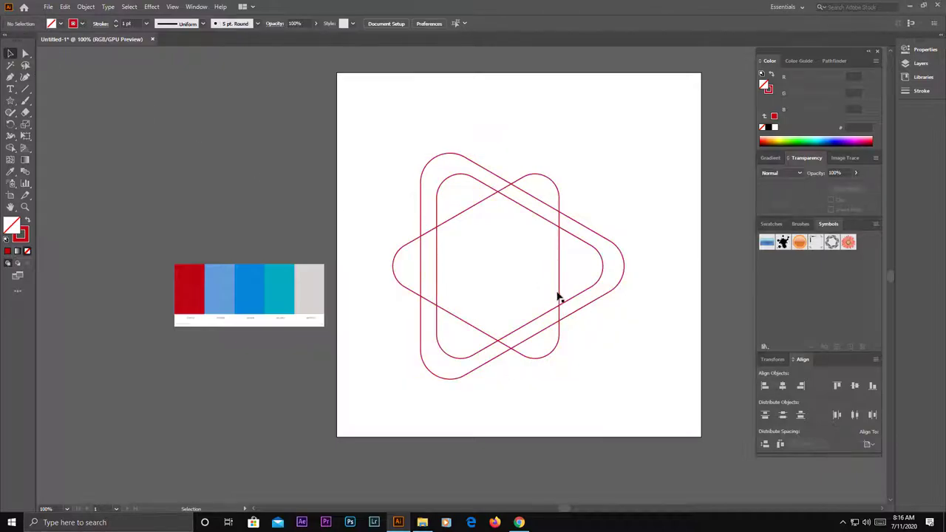
{"action": "left_click", "coordinate": [599, 289]}
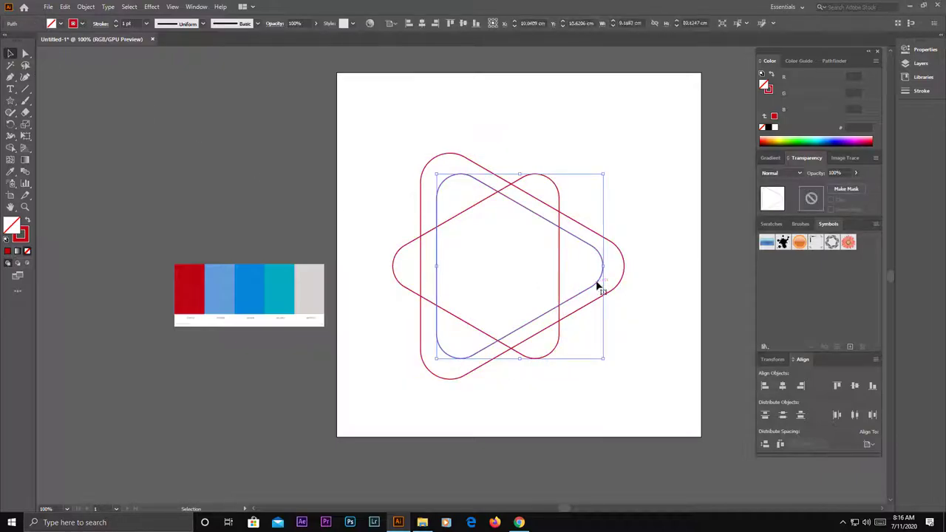
{"action": "right_click", "coordinate": [598, 284]}
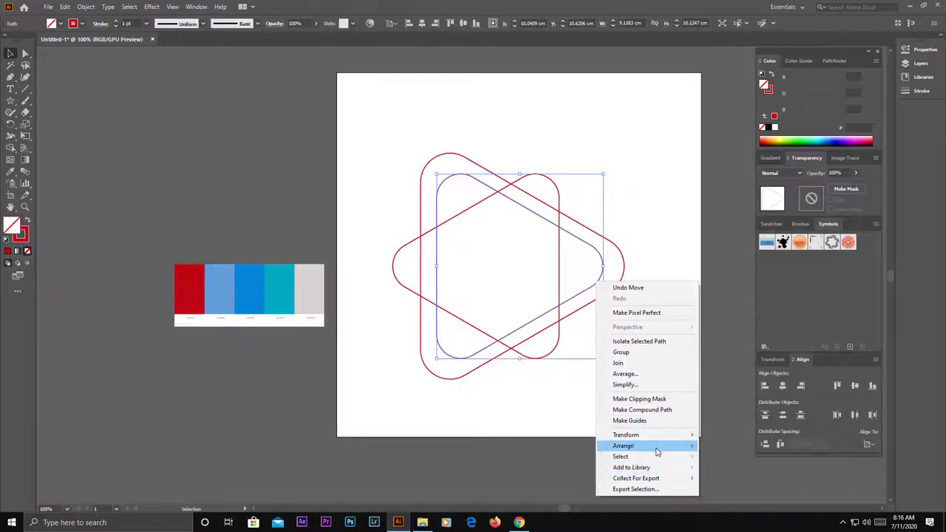
{"action": "mouse_move", "coordinate": [623, 446]}
{"action": "left_click", "coordinate": [730, 448]}
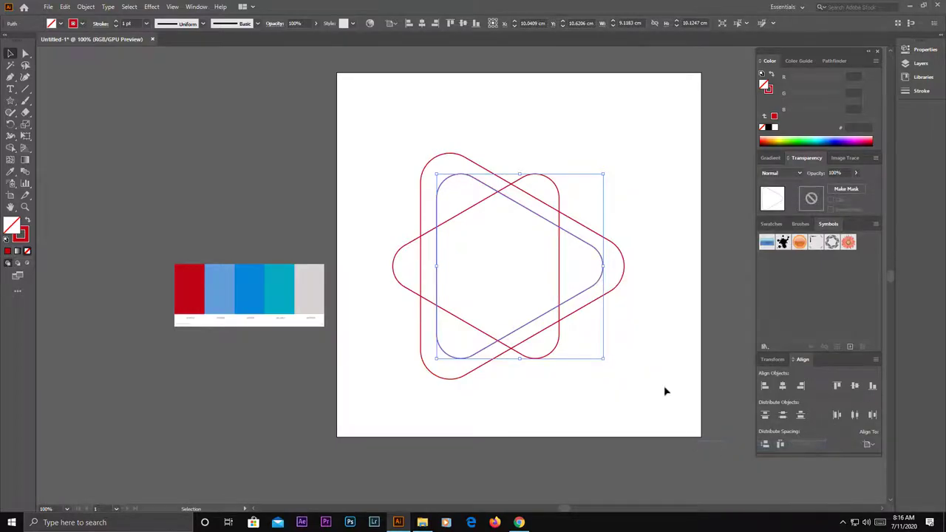
{"action": "mouse_move", "coordinate": [652, 414]}
{"action": "left_mouse_down"}
{"action": "mouse_move", "coordinate": [335, 193]}
{"action": "mouse_move", "coordinate": [329, 157]}
{"action": "left_mouse_up"}
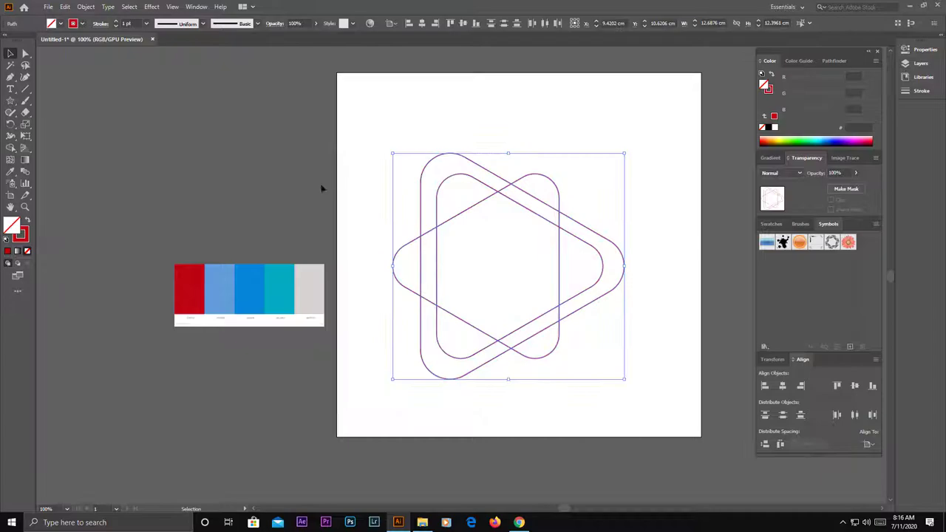
Step: With Shape Builder, delete the enlarged triangle's lower-left, right and top-left outer lobes
{"action": "left_click", "coordinate": [10, 149]}
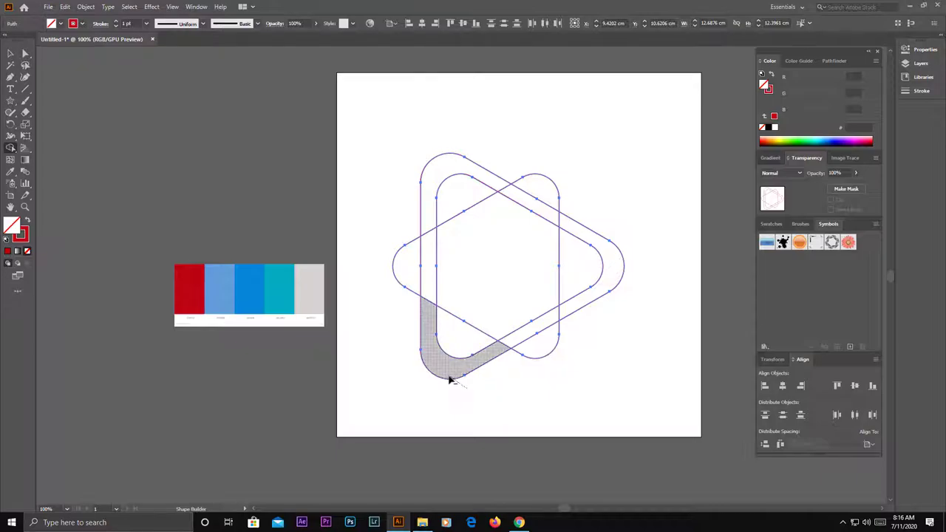
{"action": "left_click", "coordinate": [451, 376], "text": "alt"}
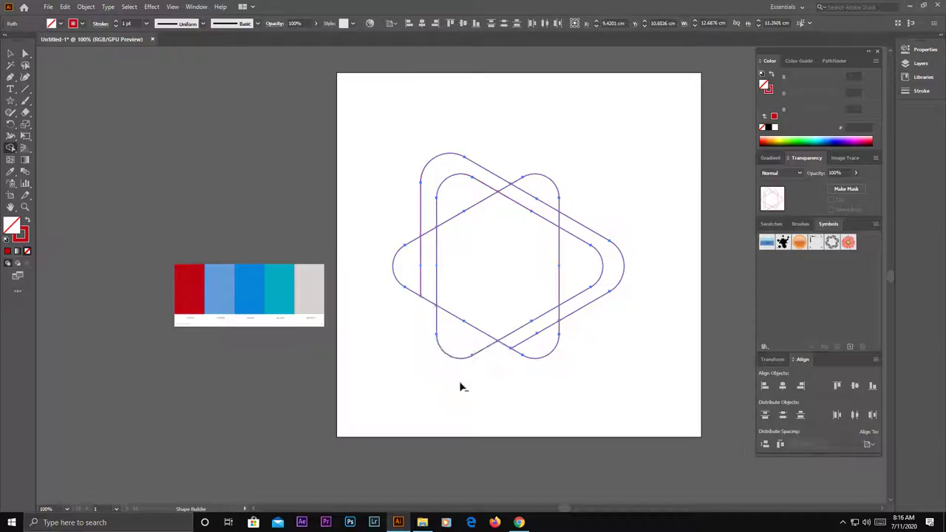
{"action": "left_click", "coordinate": [619, 279], "text": "alt"}
{"action": "left_click", "coordinate": [437, 169], "text": "alt"}
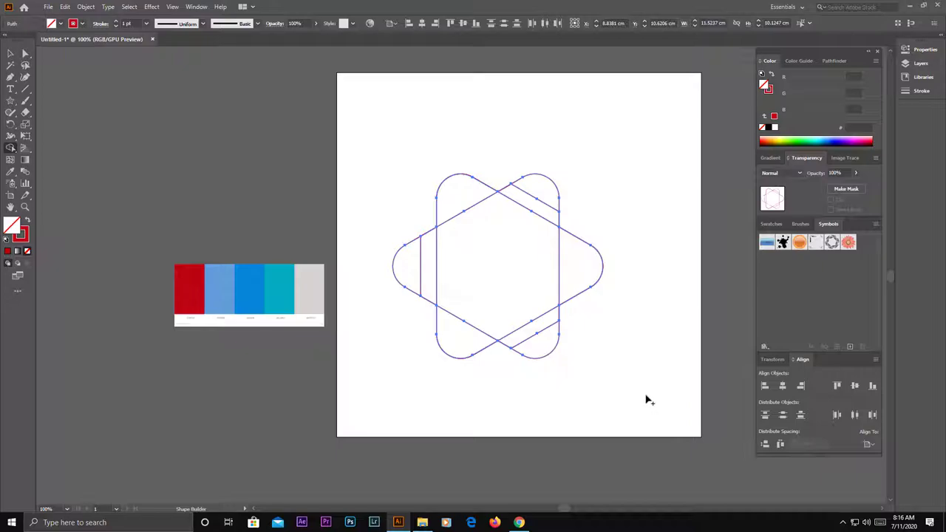
{"action": "left_click", "coordinate": [10, 54]}
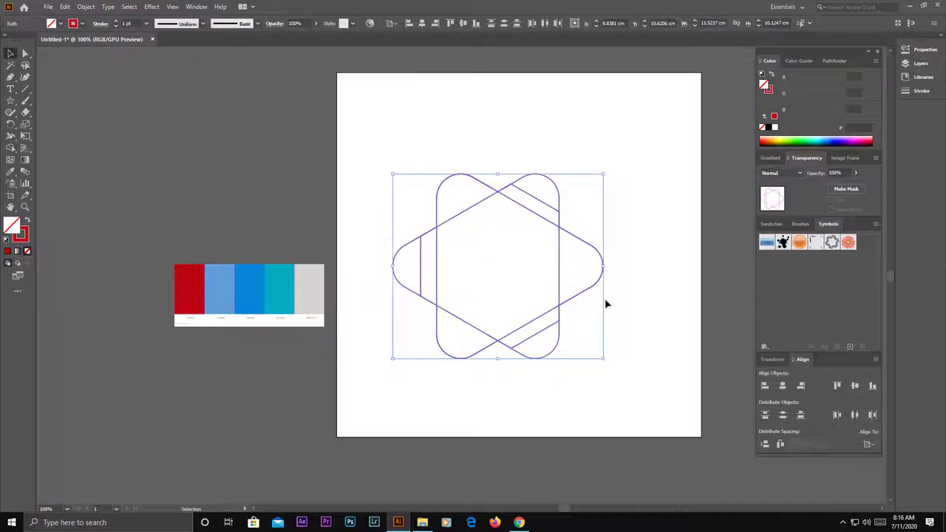
{"action": "left_click", "coordinate": [621, 311]}
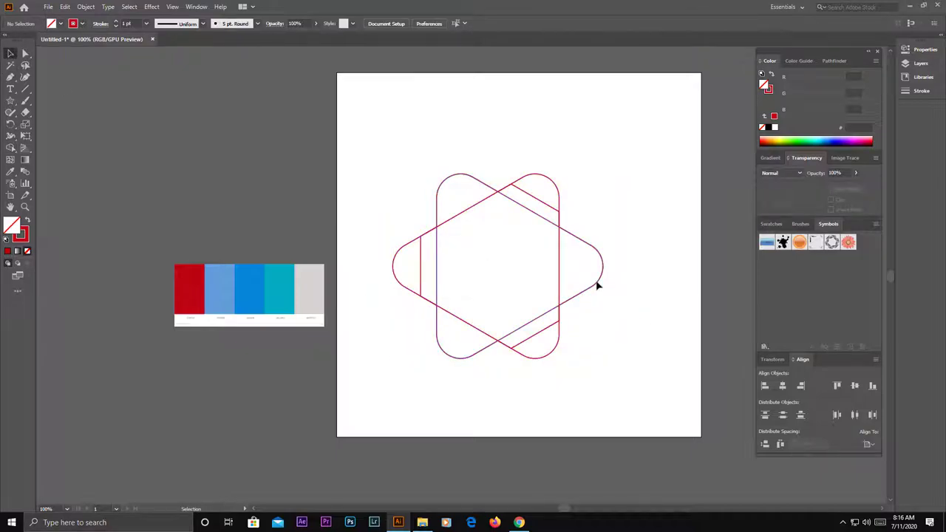
Step: Fill the right-pointing triangle with the palette's red via the Eyedropper
{"action": "left_click", "coordinate": [596, 282]}
{"action": "left_click", "coordinate": [11, 171]}
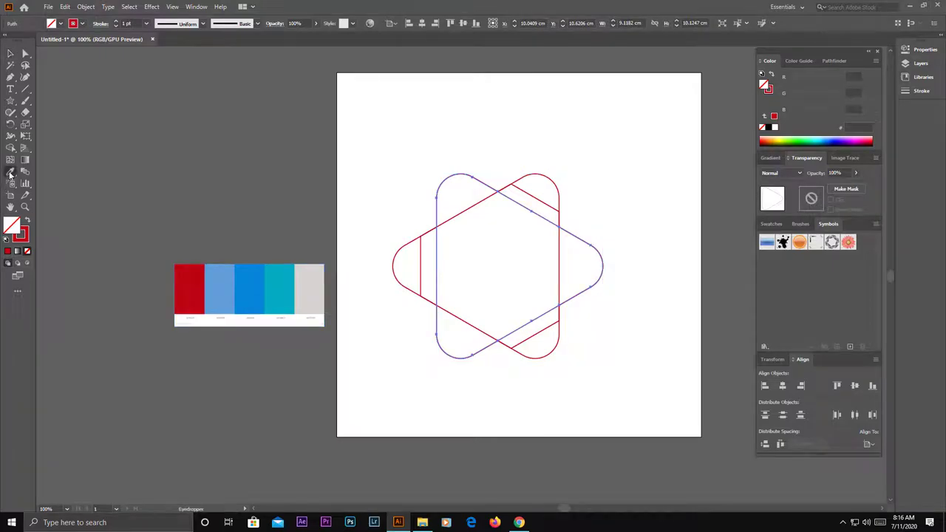
{"action": "left_click", "coordinate": [189, 281]}
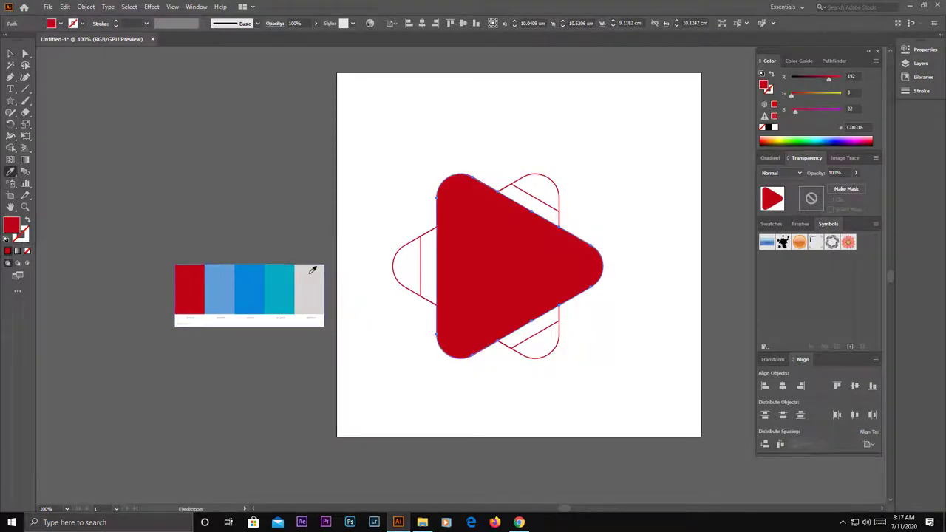
{"action": "left_click", "coordinate": [11, 54]}
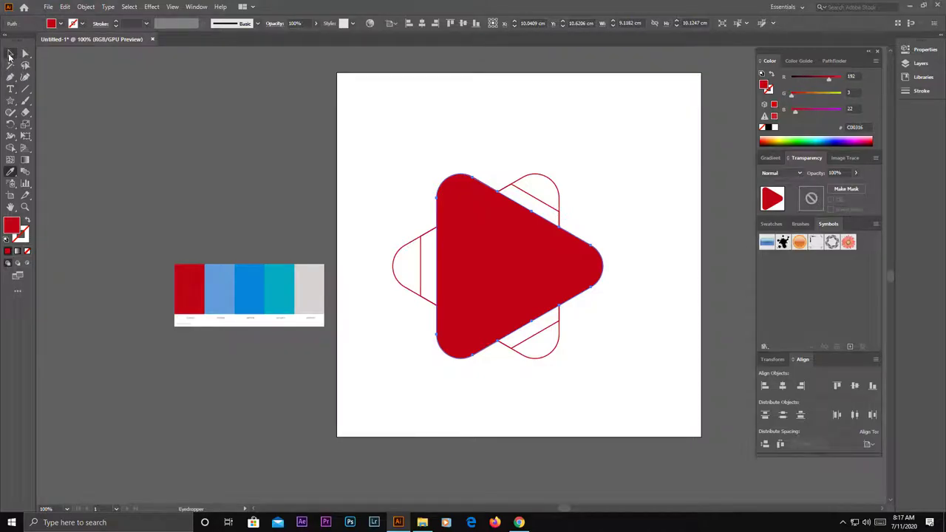
{"action": "left_click", "coordinate": [373, 375]}
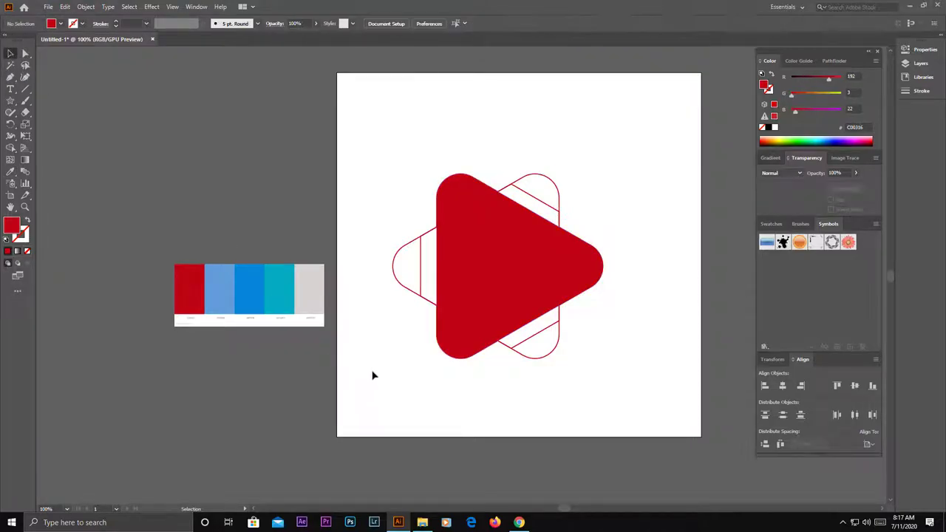
Step: Send the left-pointing triangle to back and fill it with the palette's blue
{"action": "left_click", "coordinate": [398, 285]}
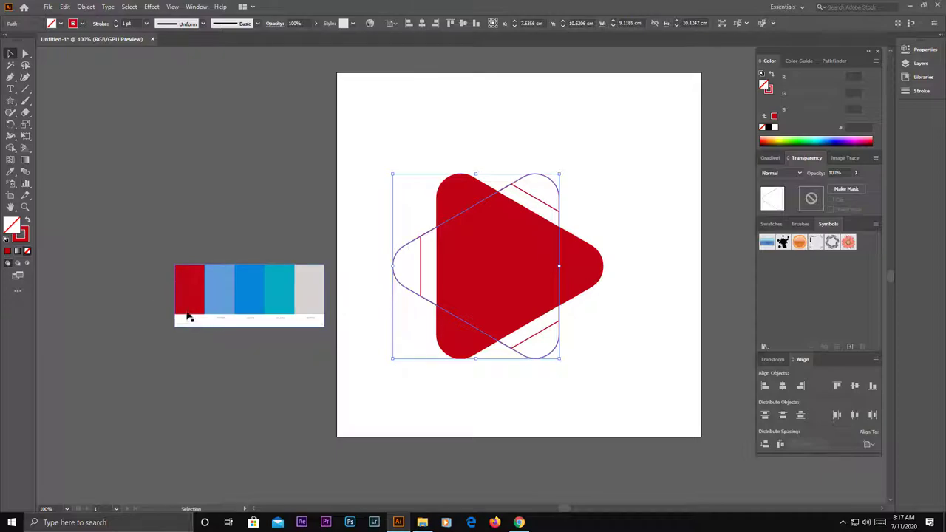
{"action": "right_click", "coordinate": [400, 285]}
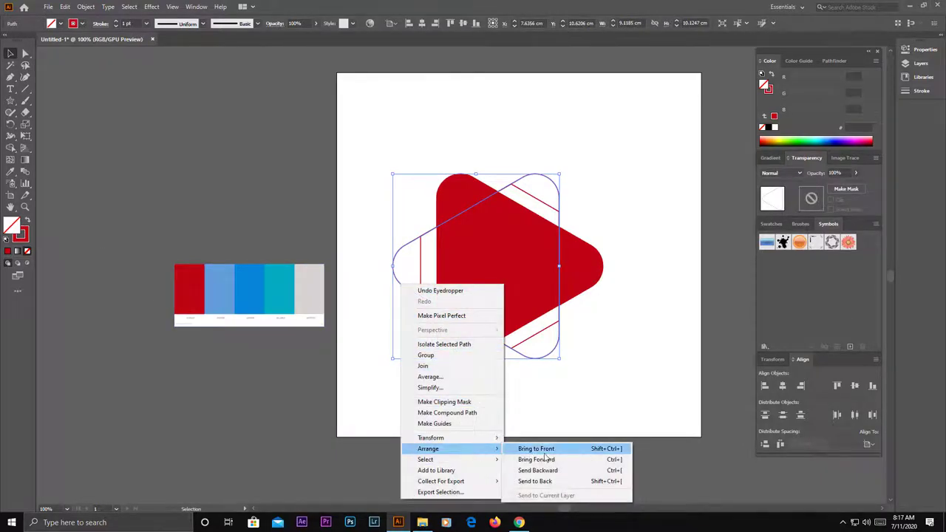
{"action": "left_click", "coordinate": [537, 481]}
{"action": "left_click", "coordinate": [458, 430]}
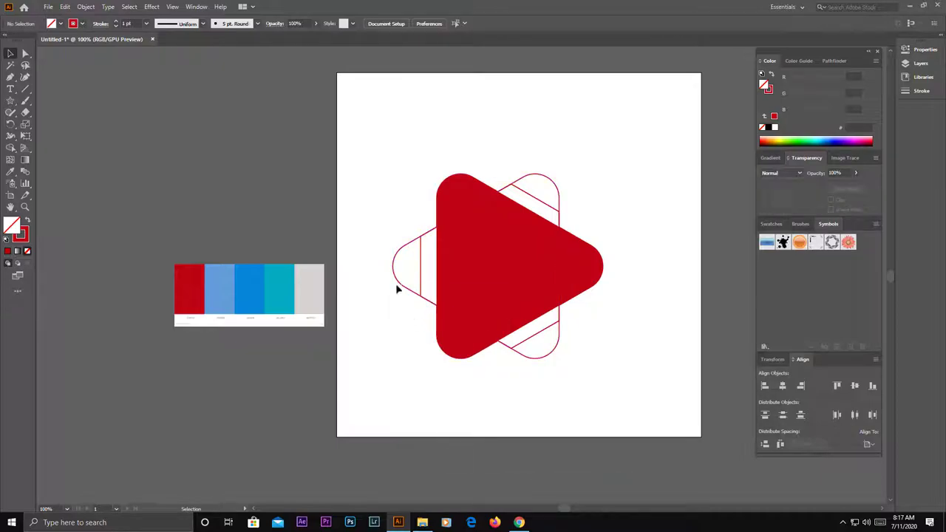
{"action": "left_click", "coordinate": [400, 284]}
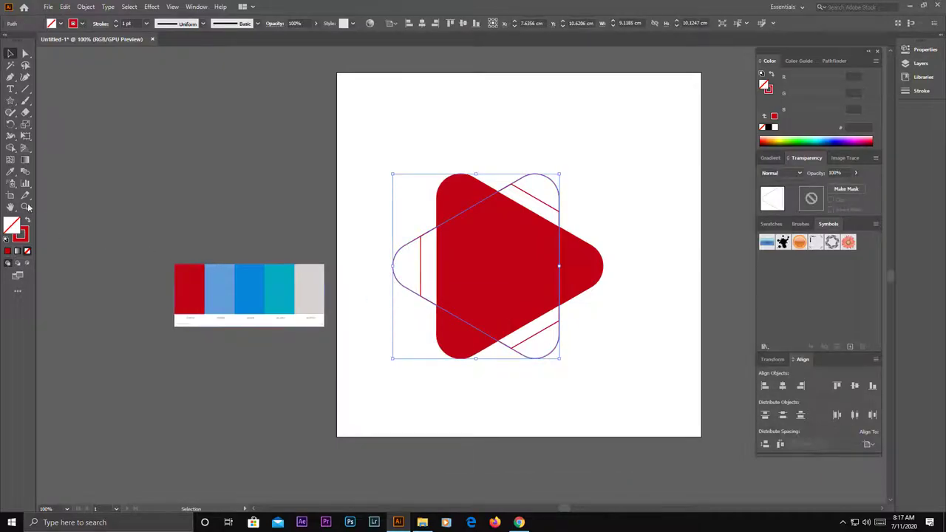
{"action": "left_click", "coordinate": [10, 173]}
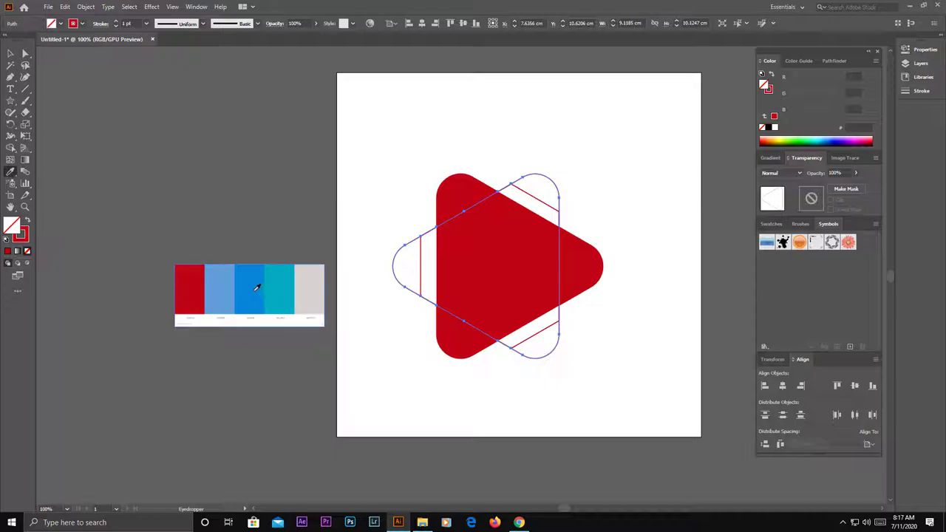
{"action": "left_click", "coordinate": [257, 288]}
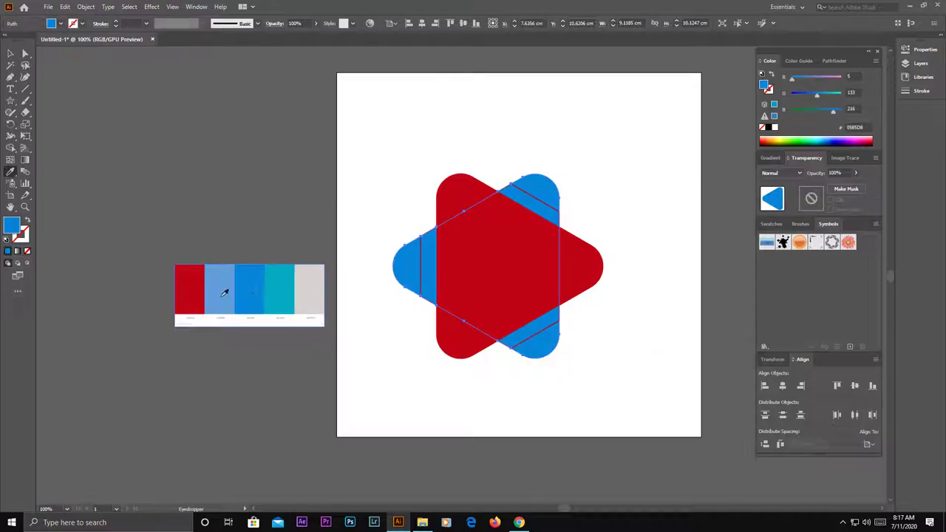
Step: Fill the hidden white rounded triangle with the palette's light blue
{"action": "left_click", "coordinate": [224, 294]}
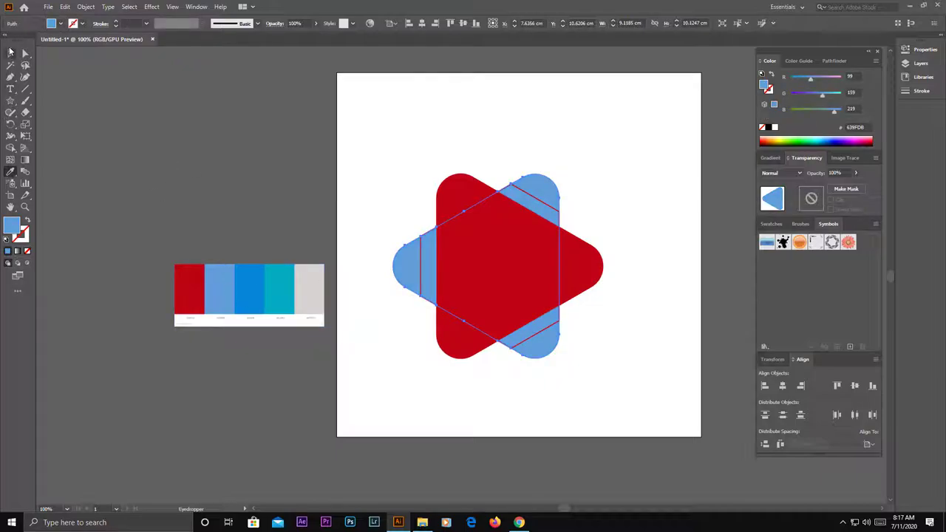
{"action": "left_click", "coordinate": [383, 302]}
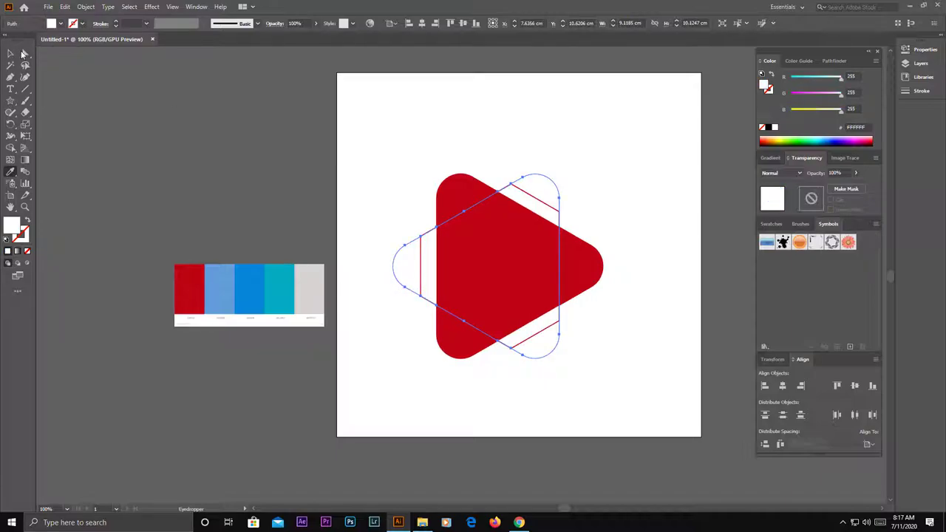
{"action": "left_click", "coordinate": [11, 53]}
{"action": "left_click", "coordinate": [370, 329]}
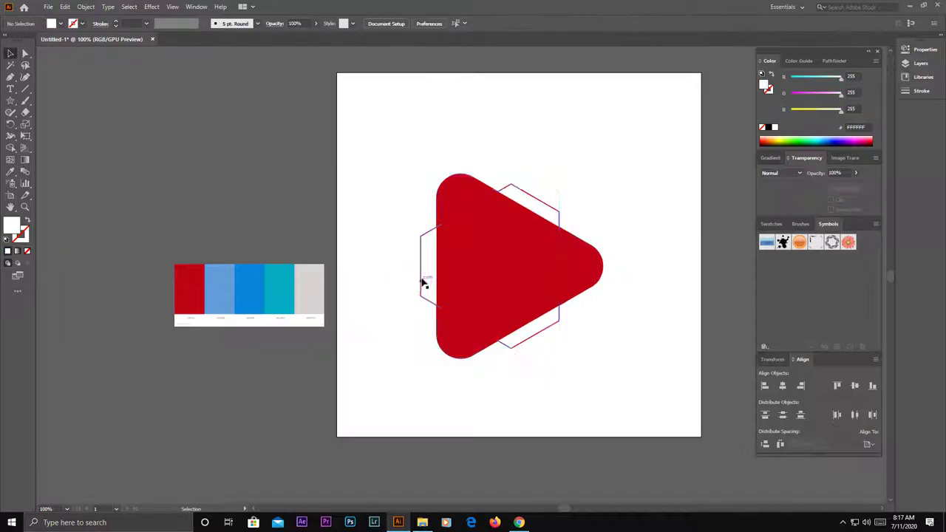
{"action": "left_click", "coordinate": [422, 279]}
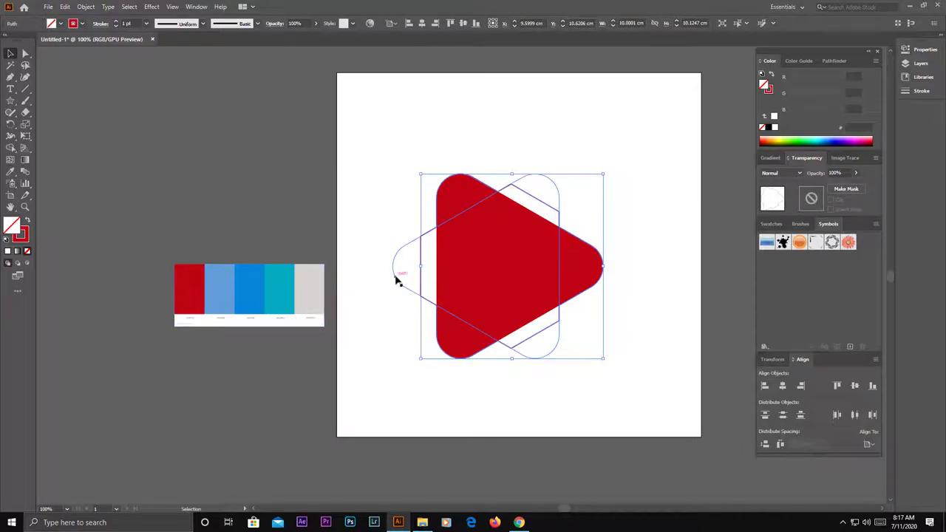
{"action": "left_click", "coordinate": [399, 275]}
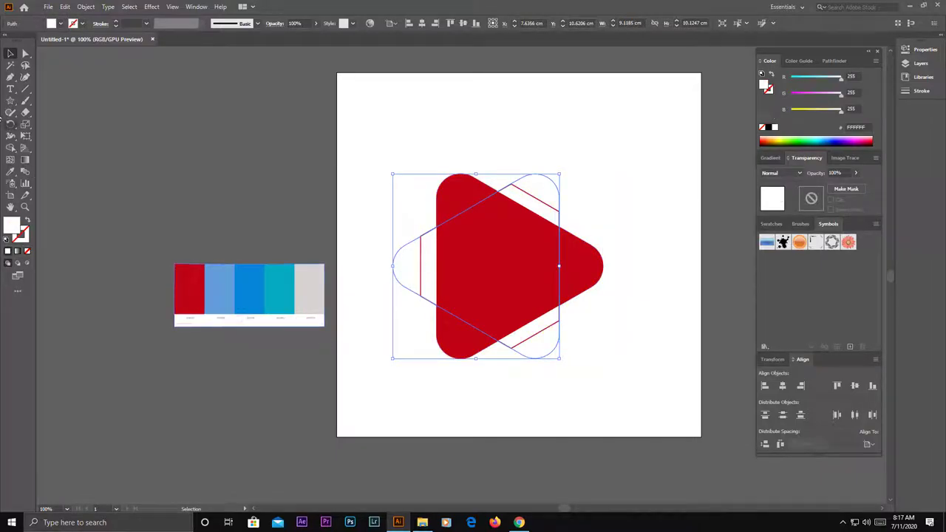
{"action": "left_click", "coordinate": [11, 171]}
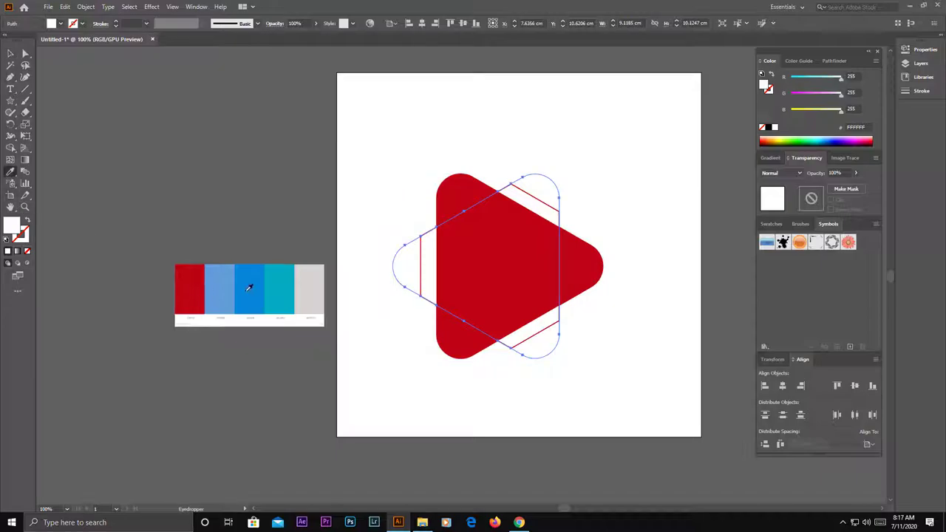
{"action": "left_click", "coordinate": [220, 287]}
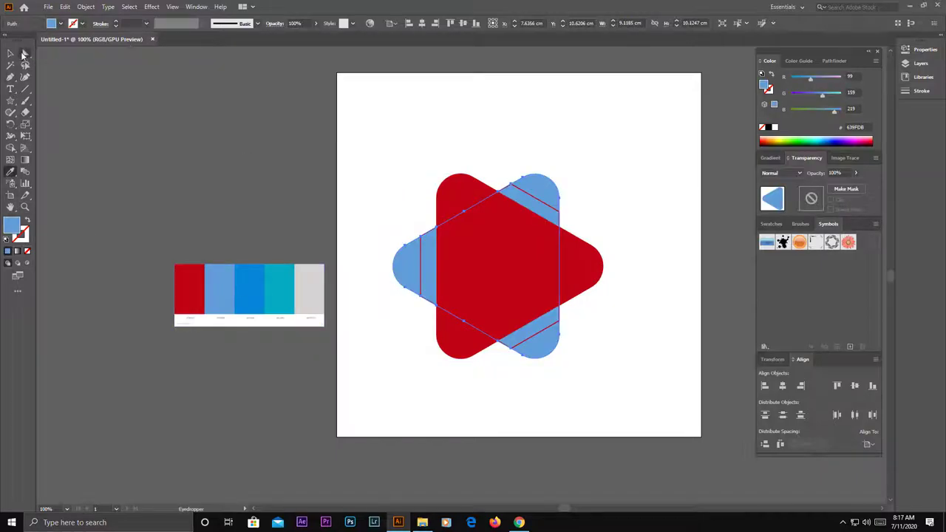
Step: Fill the rear rounded triangle with the palette's darker blue
{"action": "left_click", "coordinate": [11, 53]}
{"action": "left_click", "coordinate": [374, 207]}
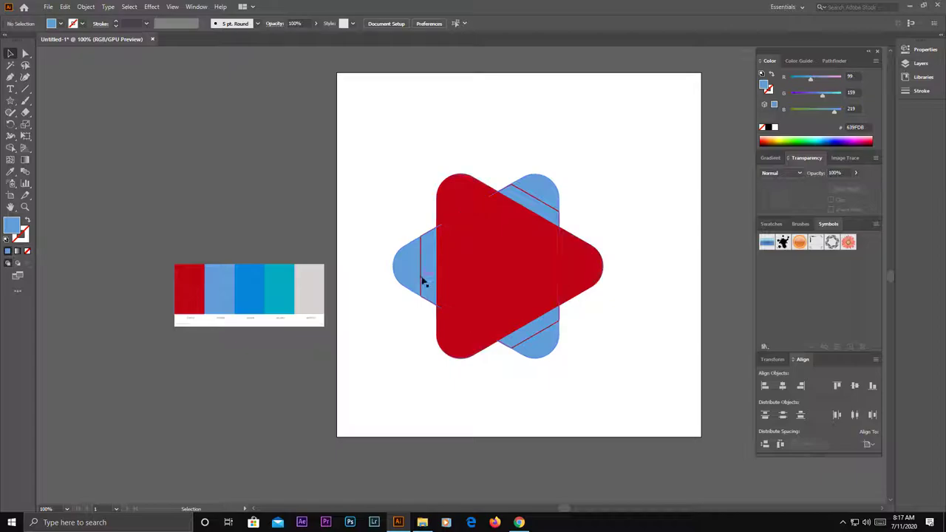
{"action": "left_click", "coordinate": [425, 283]}
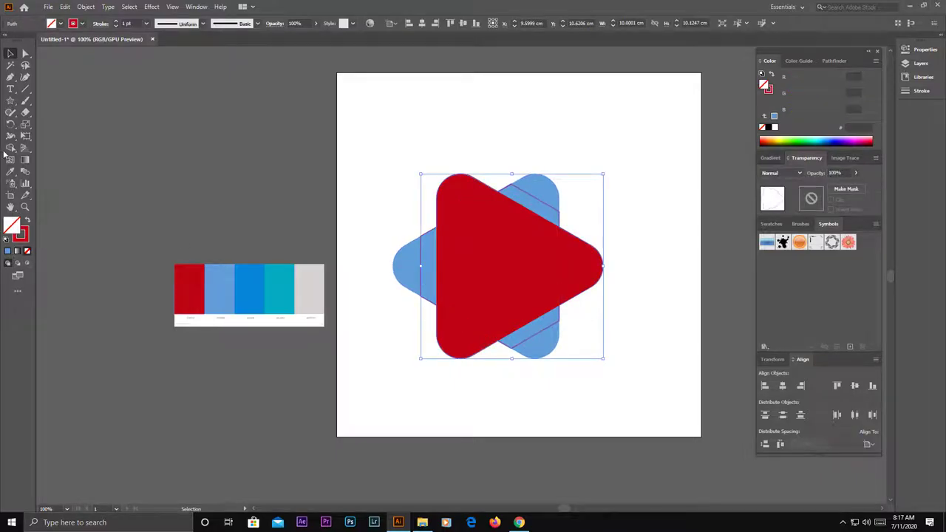
{"action": "left_click", "coordinate": [11, 172]}
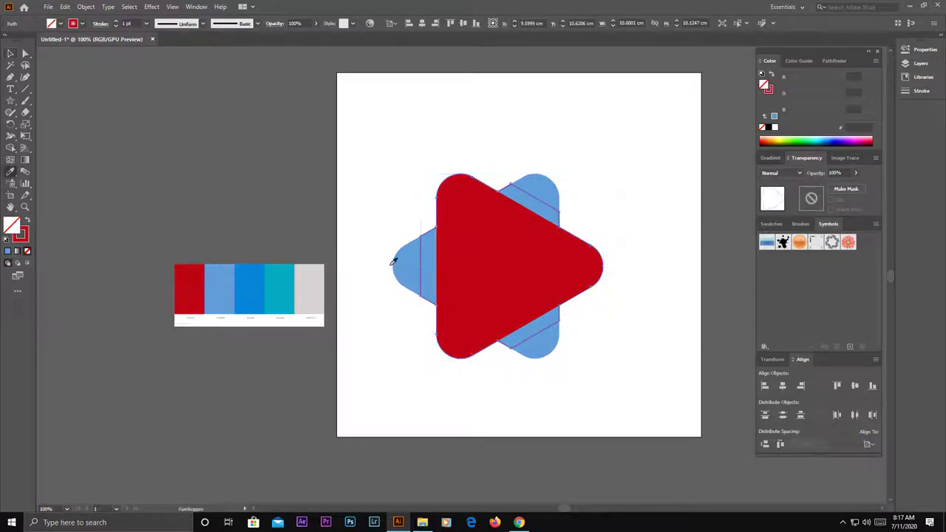
{"action": "left_click", "coordinate": [251, 282]}
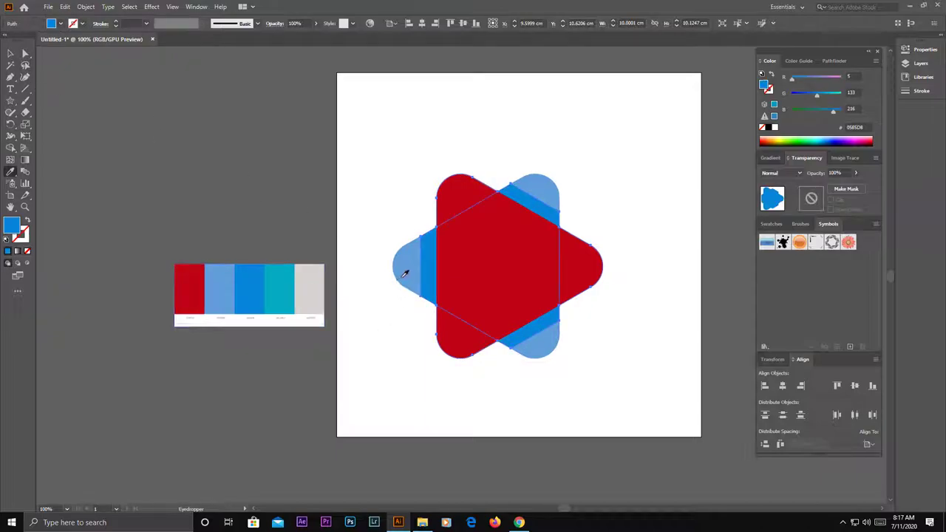
Step: Recolour the left light-blue triangle with the palette's teal
{"action": "left_click", "coordinate": [10, 54]}
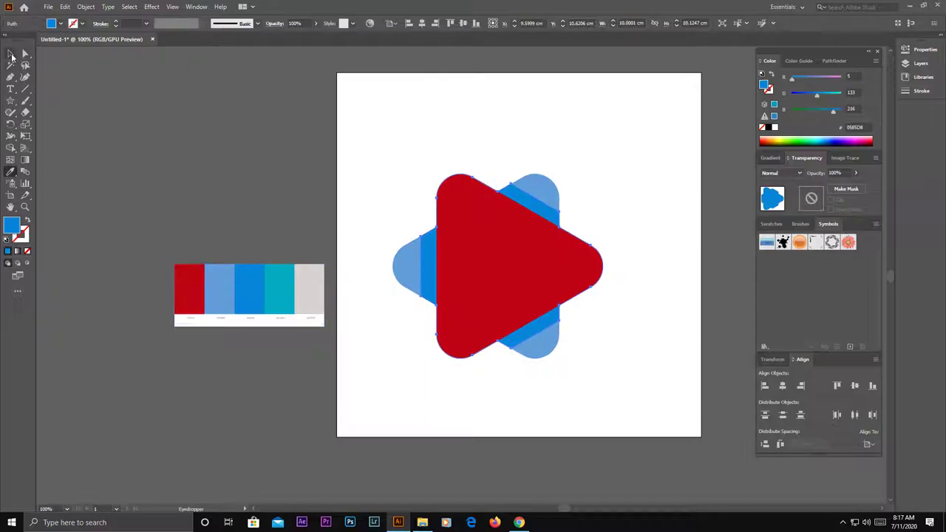
{"action": "left_click", "coordinate": [383, 310]}
{"action": "left_click", "coordinate": [399, 284]}
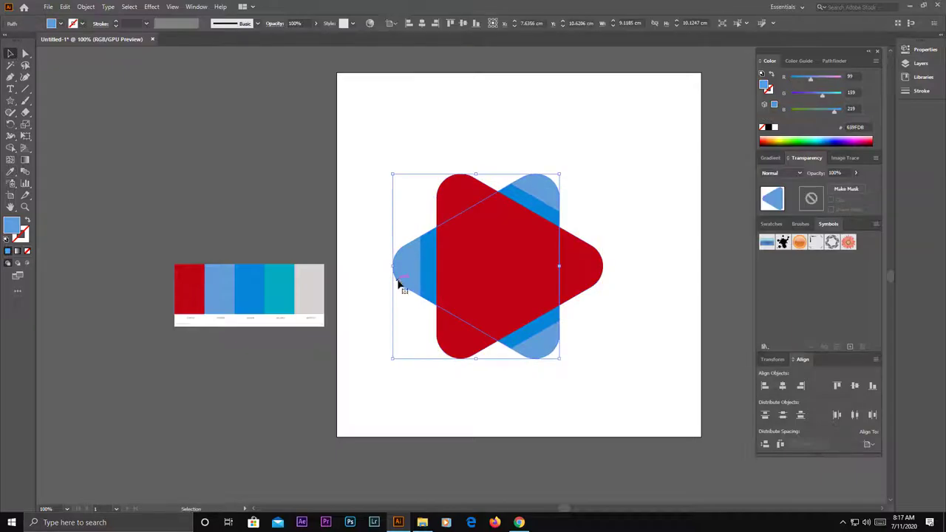
{"action": "left_click", "coordinate": [10, 171]}
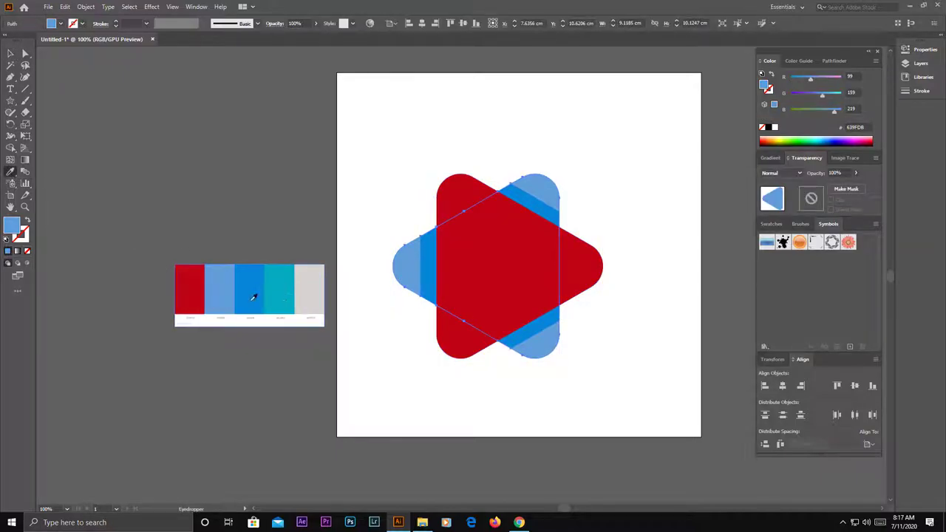
{"action": "left_click", "coordinate": [254, 297]}
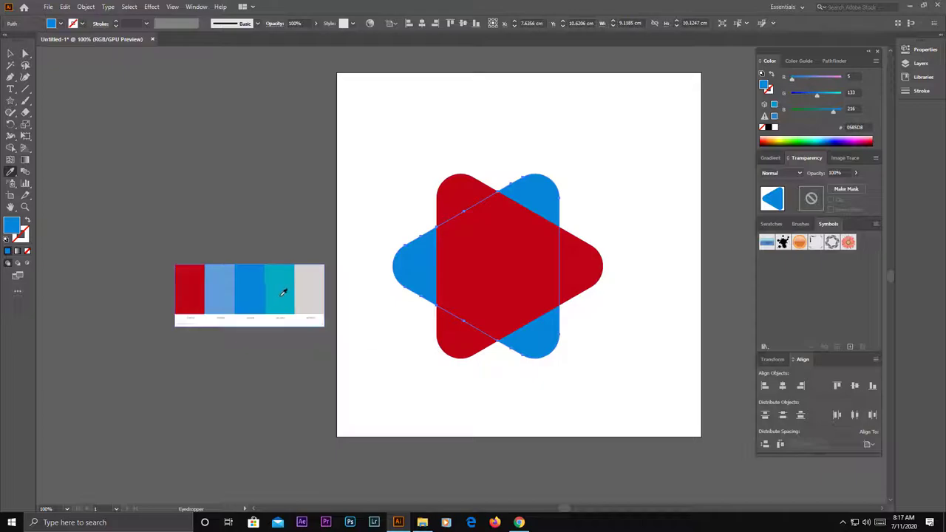
{"action": "left_click", "coordinate": [284, 293]}
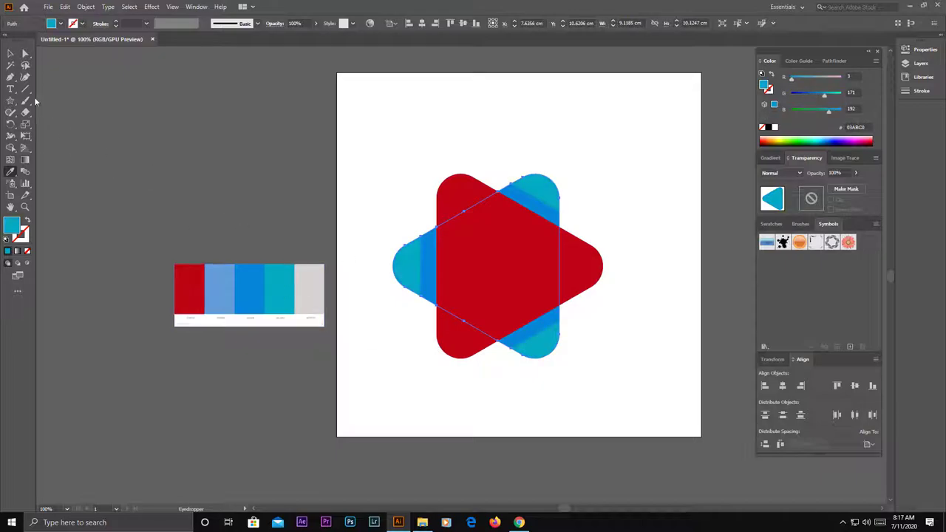
Step: Fill the remaining blue triangle with the palette's teal
{"action": "left_click", "coordinate": [11, 53]}
{"action": "left_click", "coordinate": [355, 288]}
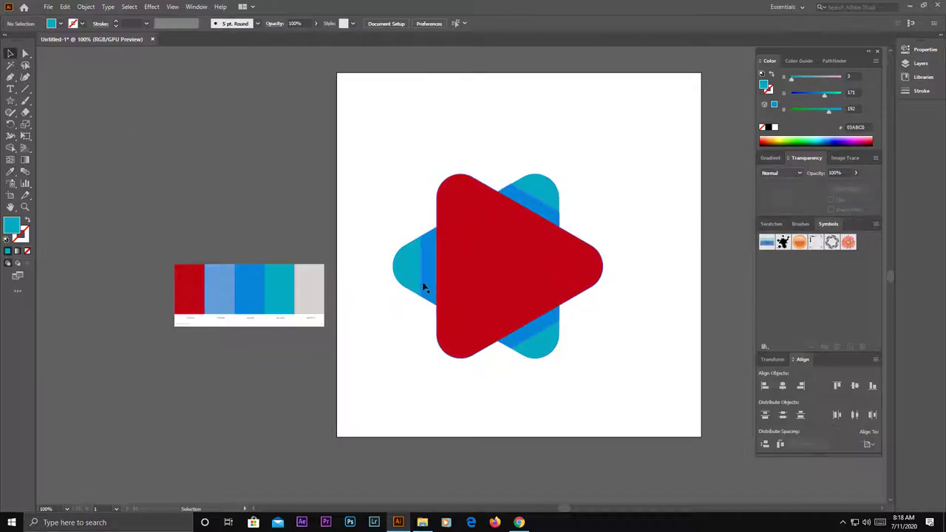
{"action": "left_click", "coordinate": [423, 288]}
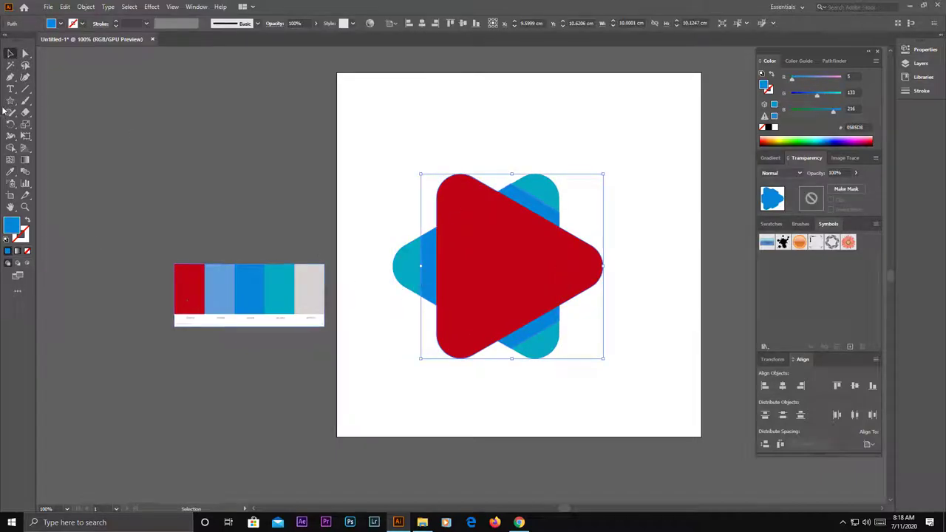
{"action": "left_click", "coordinate": [10, 171]}
{"action": "left_click", "coordinate": [282, 283]}
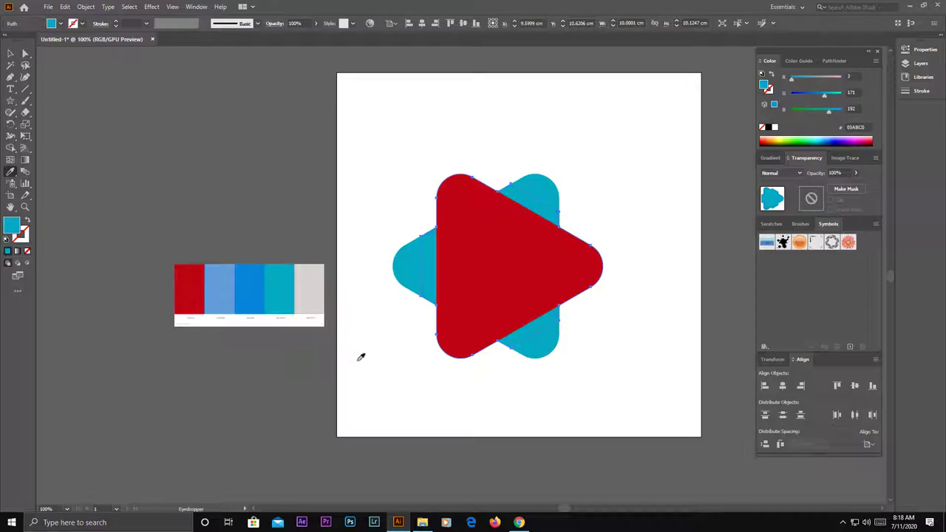
Step: Darken the selected rear triangle's teal fill to 05A4A8
{"action": "double_click", "coordinate": [12, 225]}
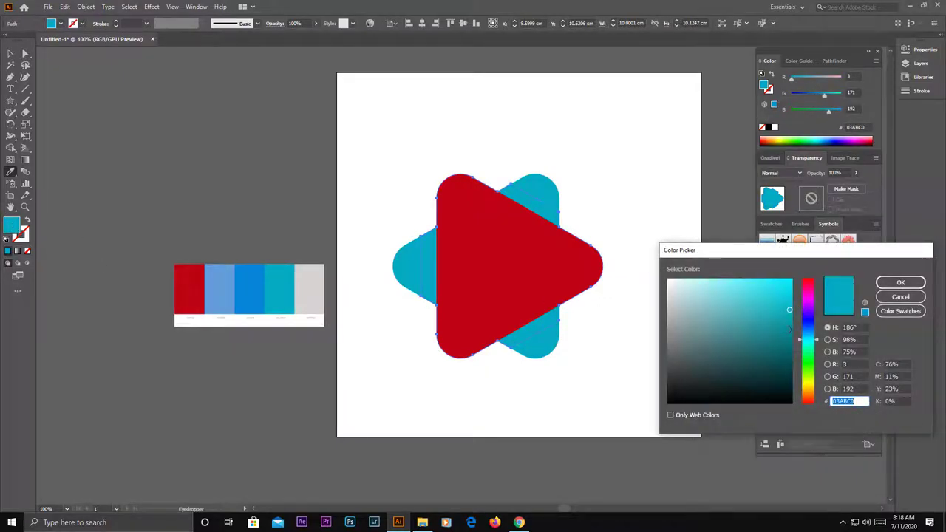
{"action": "left_click", "coordinate": [790, 322]}
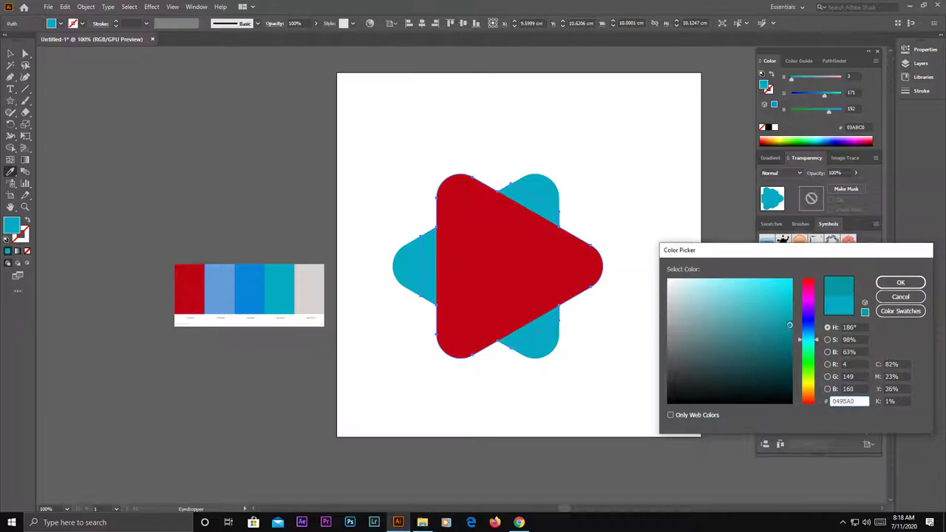
{"action": "left_click", "coordinate": [790, 335]}
{"action": "left_click", "coordinate": [901, 283]}
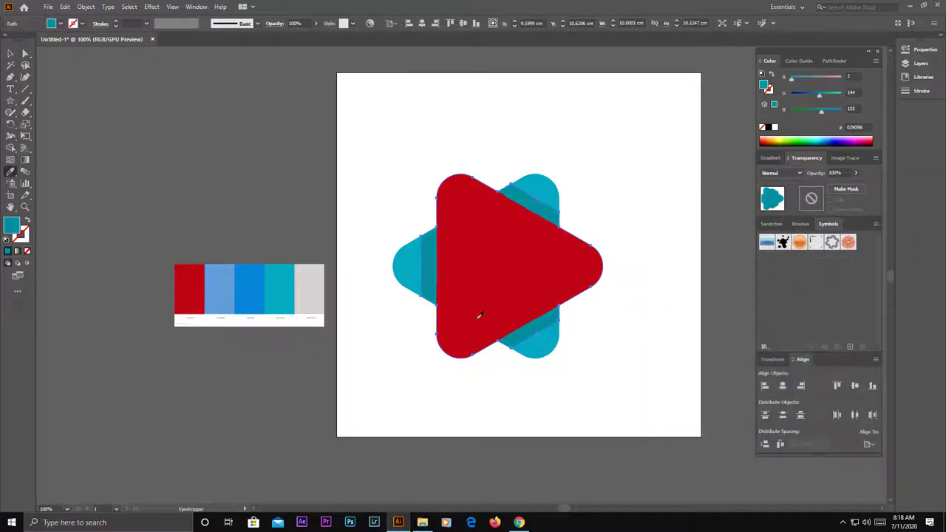
{"action": "double_click", "coordinate": [11, 227]}
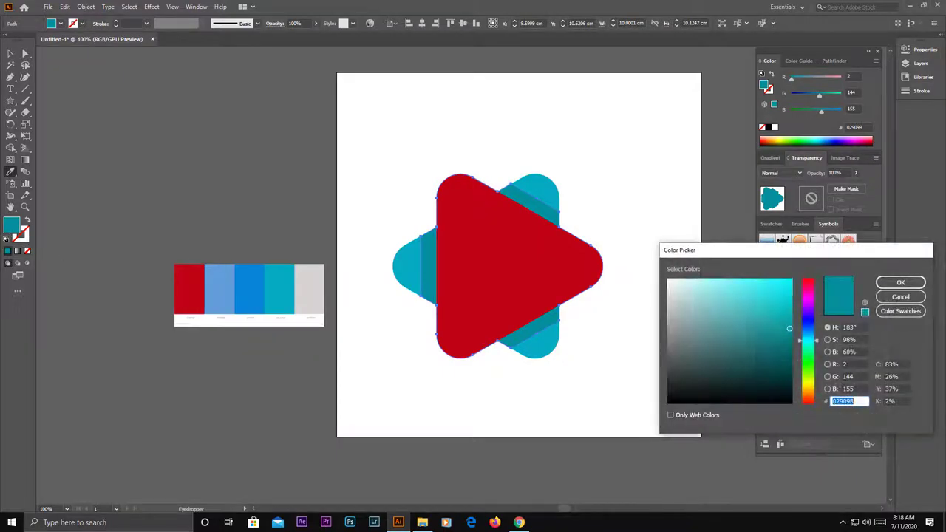
{"action": "type", "text": "05A4A8"}
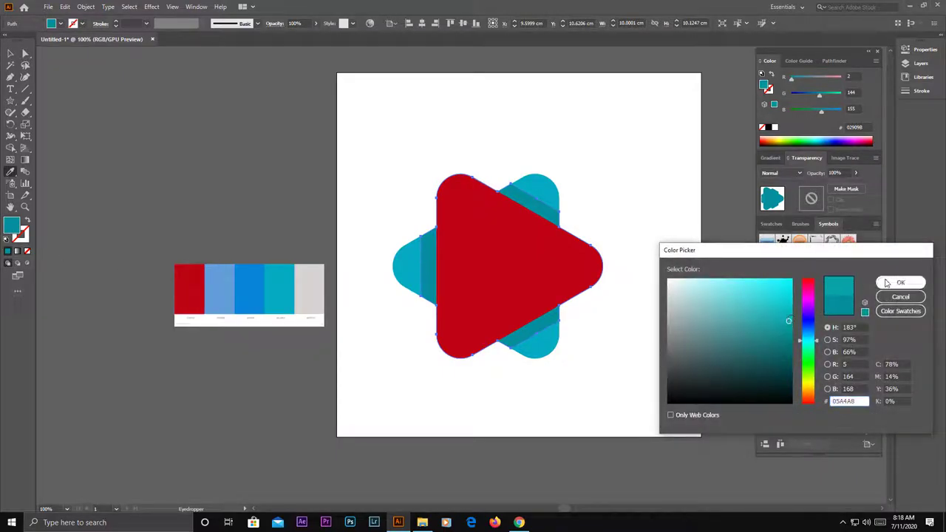
{"action": "left_click", "coordinate": [900, 282]}
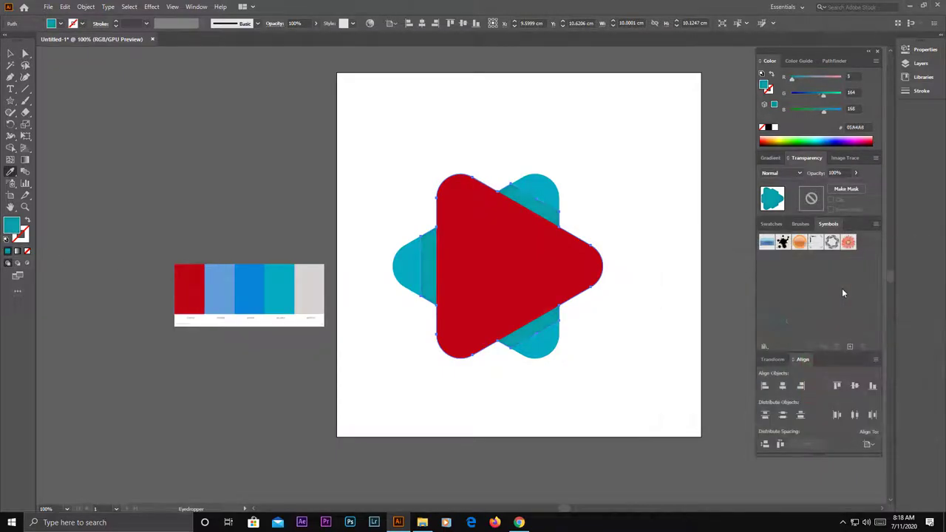
Step: Give the other rear triangle the darker teal 069191
{"action": "left_click", "coordinate": [10, 53]}
{"action": "left_click", "coordinate": [359, 277]}
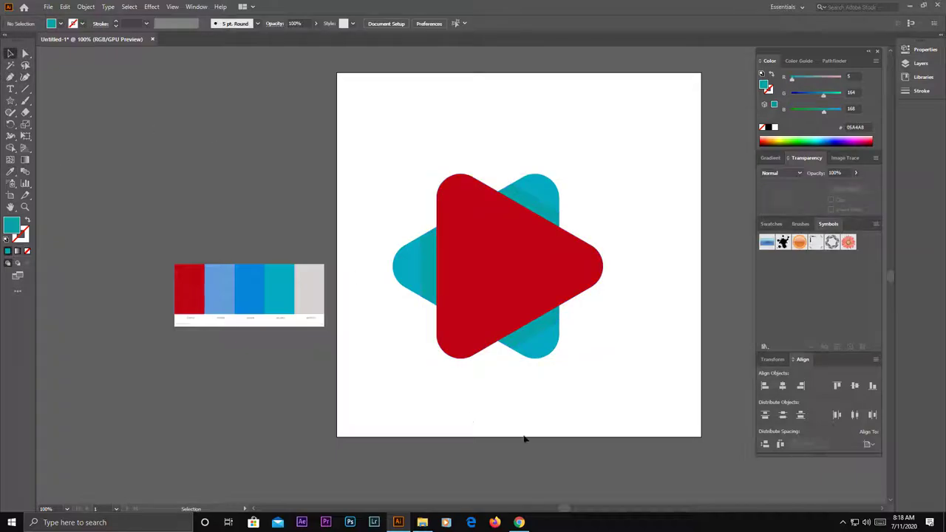
{"action": "left_click", "coordinate": [429, 272]}
{"action": "double_click", "coordinate": [12, 226]}
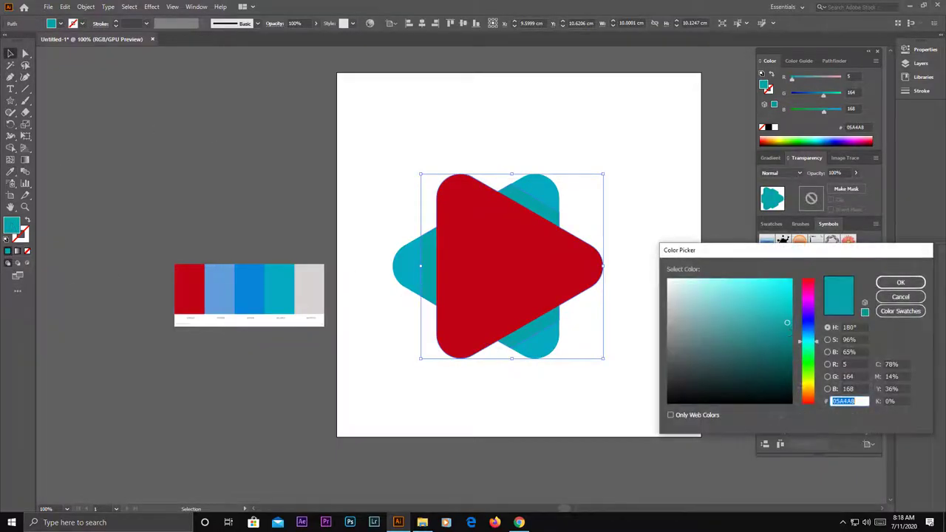
{"action": "left_click", "coordinate": [784, 333]}
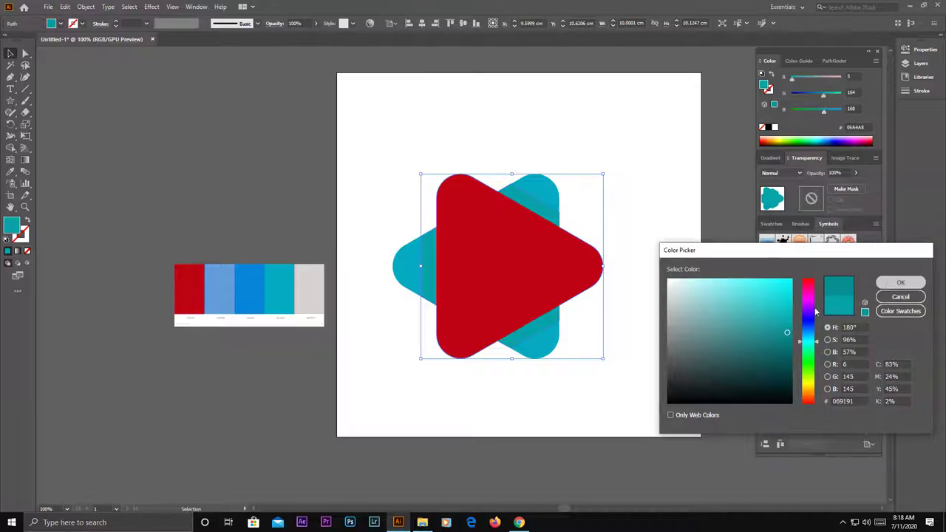
{"action": "left_click", "coordinate": [900, 283]}
Step: Select both rear triangles together
{"action": "left_click", "coordinate": [450, 477]}
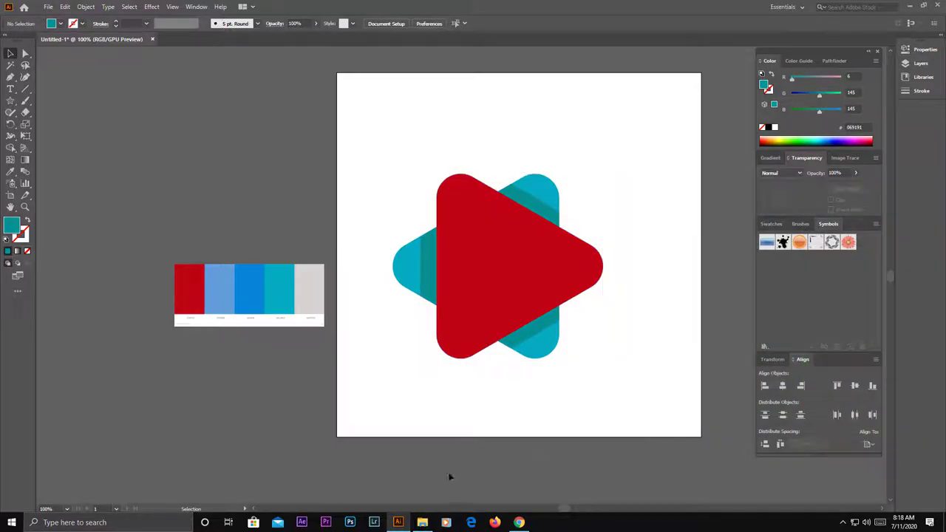
{"action": "left_click", "coordinate": [428, 294]}
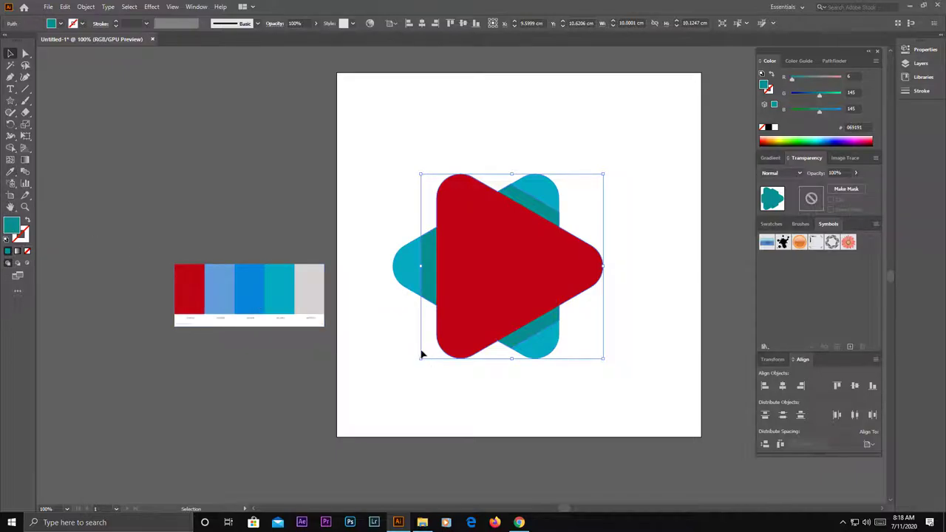
{"action": "left_click", "coordinate": [405, 288], "text": "shift"}
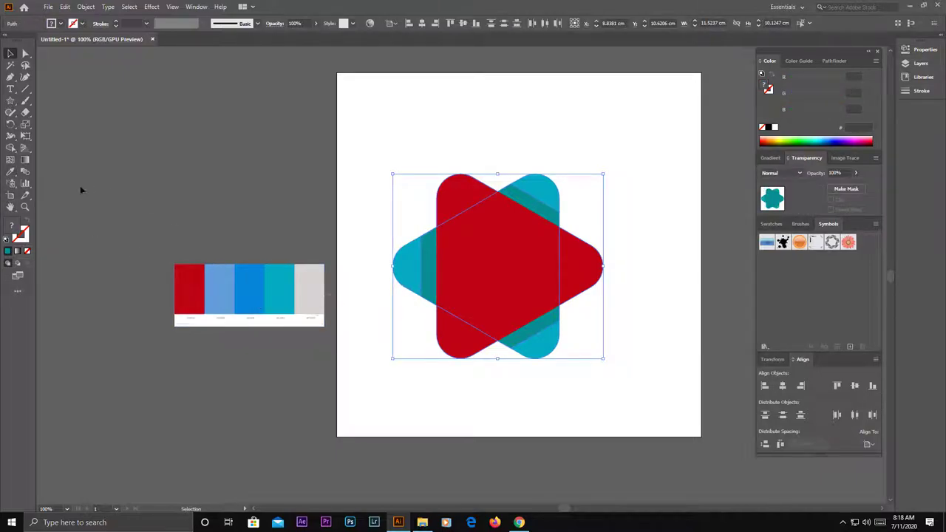
{"action": "left_click", "coordinate": [10, 171]}
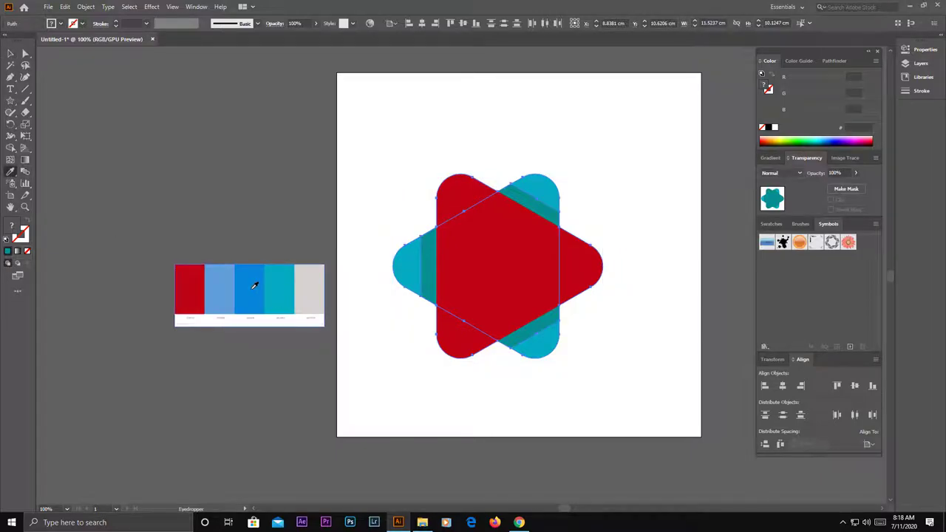
Step: Recolour the rear triangles with the palette blue, setting the inner strips to 067EC1
{"action": "left_click", "coordinate": [254, 286]}
{"action": "left_click", "coordinate": [10, 53]}
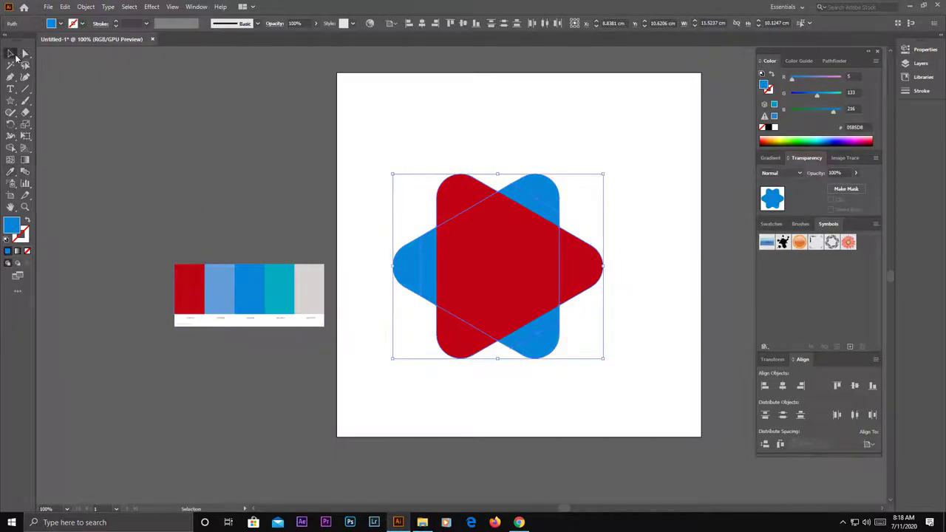
{"action": "left_click", "coordinate": [409, 290]}
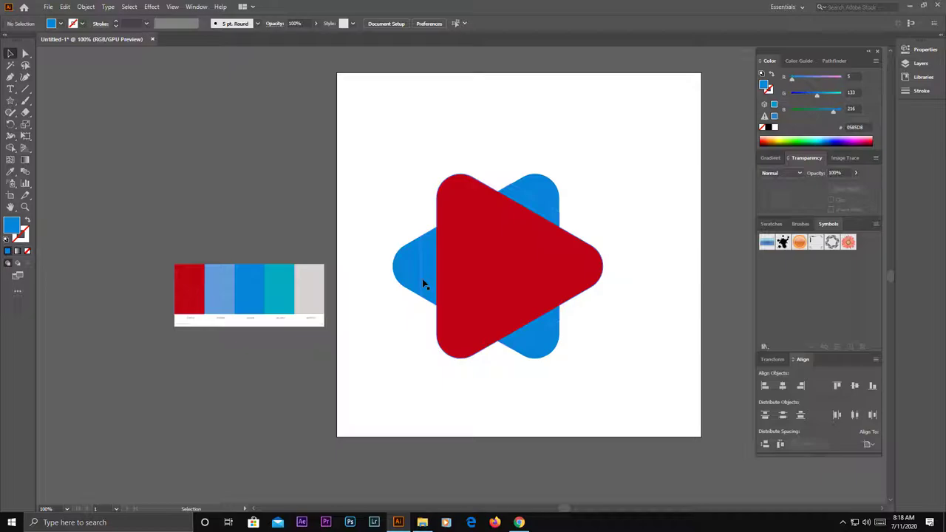
{"action": "left_click", "coordinate": [422, 278]}
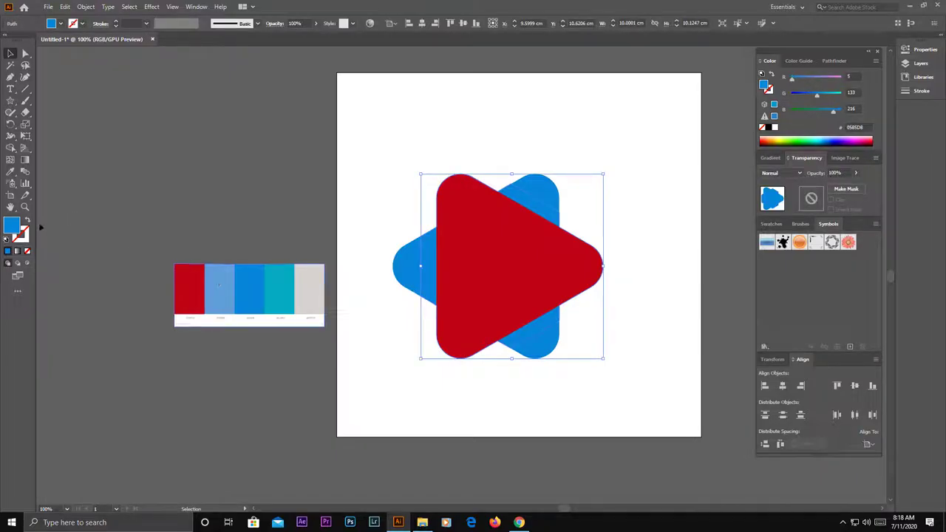
{"action": "double_click", "coordinate": [11, 226]}
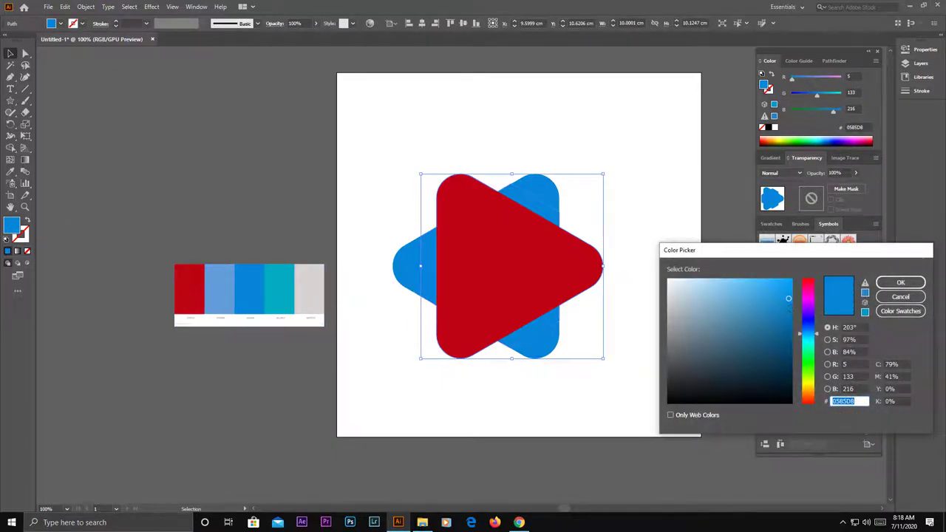
{"action": "type", "text": "067EC1"}
{"action": "left_click", "coordinate": [900, 283]}
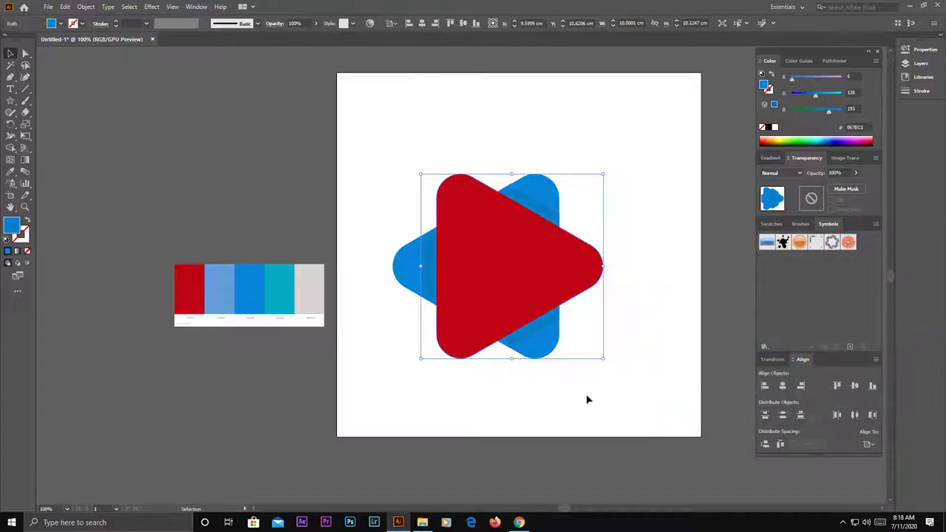
{"action": "left_click", "coordinate": [495, 398]}
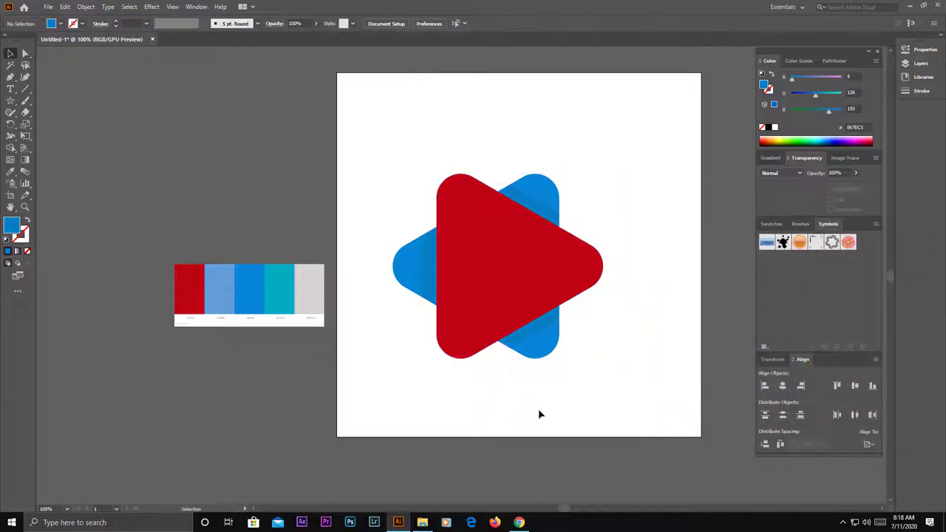
Step: Group the red and blue triangles and move the group right toward the artboard centre
{"action": "scroll", "coordinate": [425, 255], "scroll_direction": "up", "scroll_amount": 2, "text": "alt"}
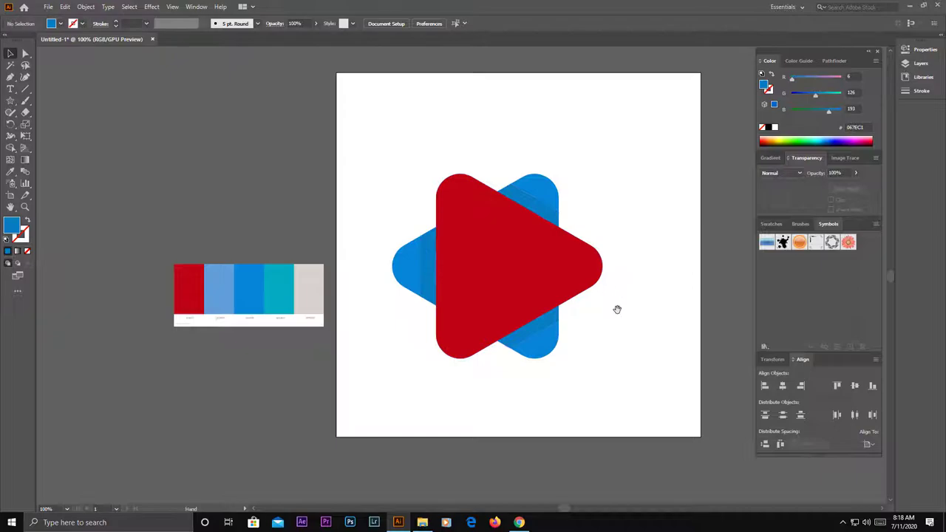
{"action": "left_click_drag", "start_coordinate": [616, 308], "coordinate": [558, 327]}
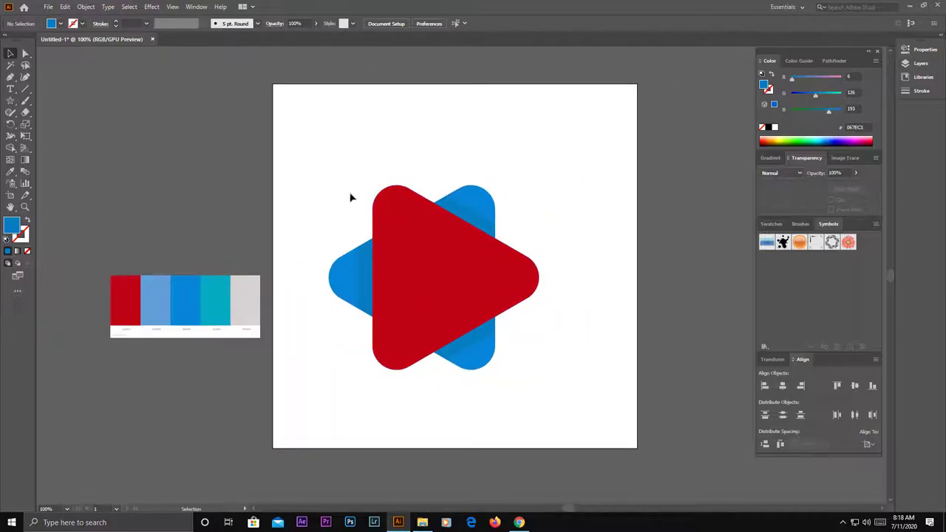
{"action": "left_click_drag", "start_coordinate": [328, 187], "coordinate": [575, 392]}
{"action": "right_click", "coordinate": [451, 294]}
{"action": "mouse_move", "coordinate": [479, 447]}
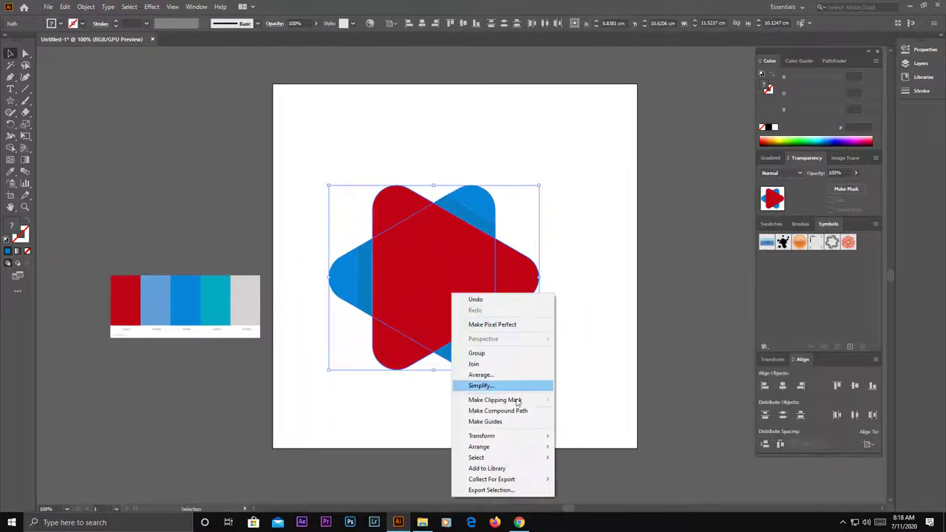
{"action": "left_click", "coordinate": [516, 354]}
{"action": "mouse_move", "coordinate": [451, 310]}
{"action": "left_mouse_down"}
{"action": "mouse_move", "coordinate": [584, 308]}
{"action": "mouse_move", "coordinate": [494, 313]}
{"action": "left_mouse_up"}
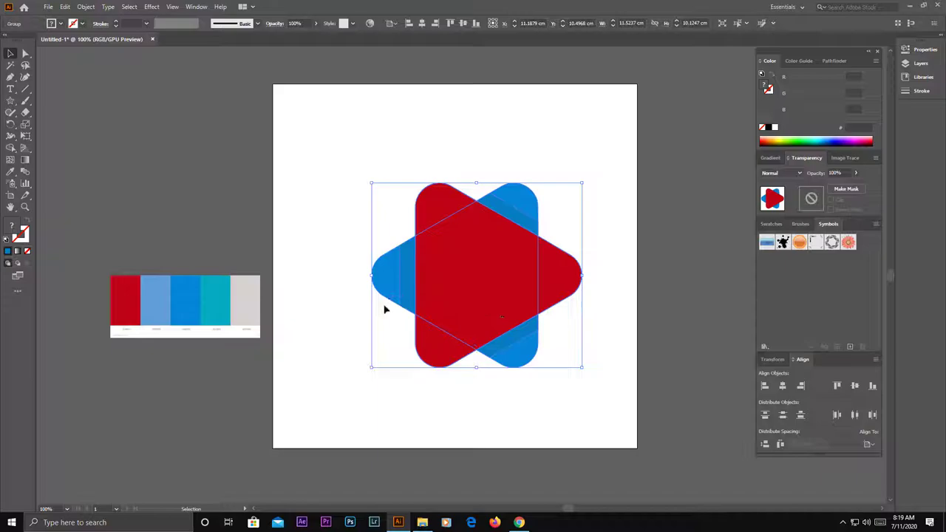
{"action": "left_click_drag", "start_coordinate": [11, 100], "coordinate": [60, 99]}
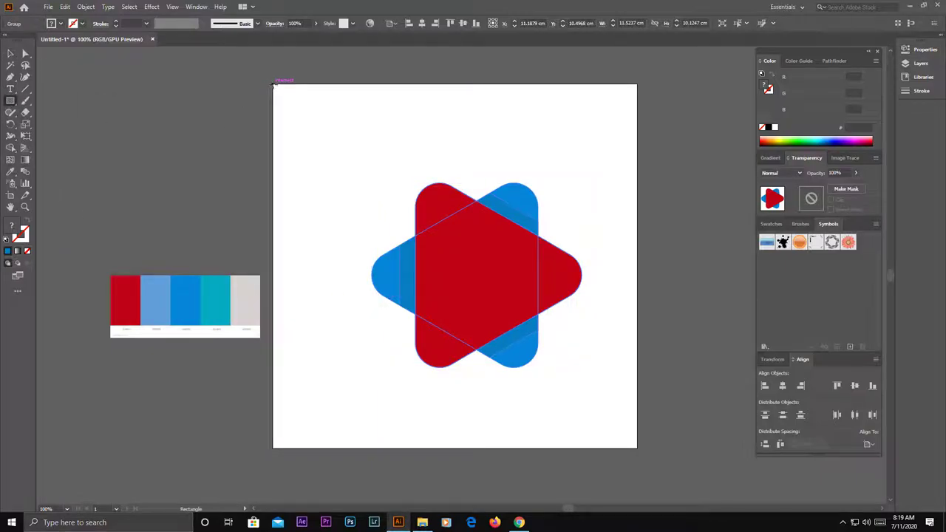
Step: Draw a square covering the whole artboard and send it behind the triangles
{"action": "left_click_drag", "start_coordinate": [274, 84], "coordinate": [635, 448]}
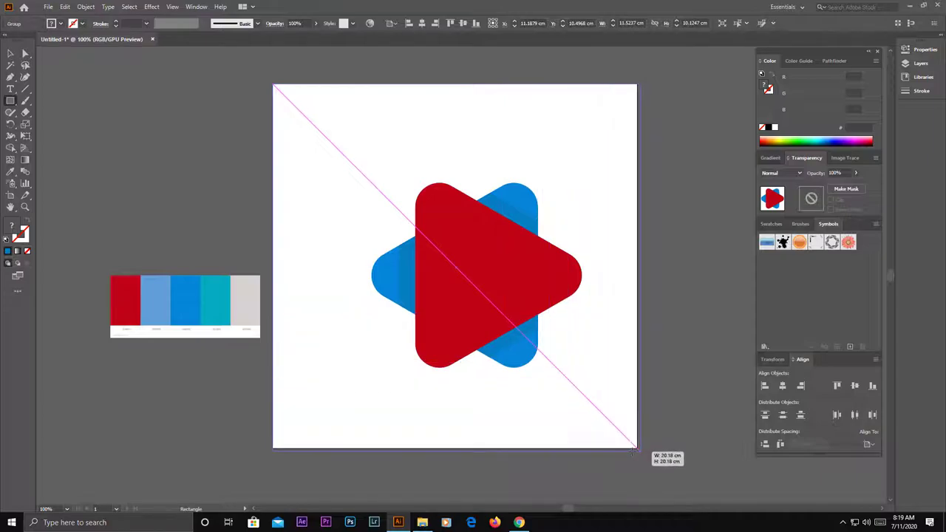
{"action": "left_click_drag", "start_coordinate": [635, 448], "coordinate": [636, 448]}
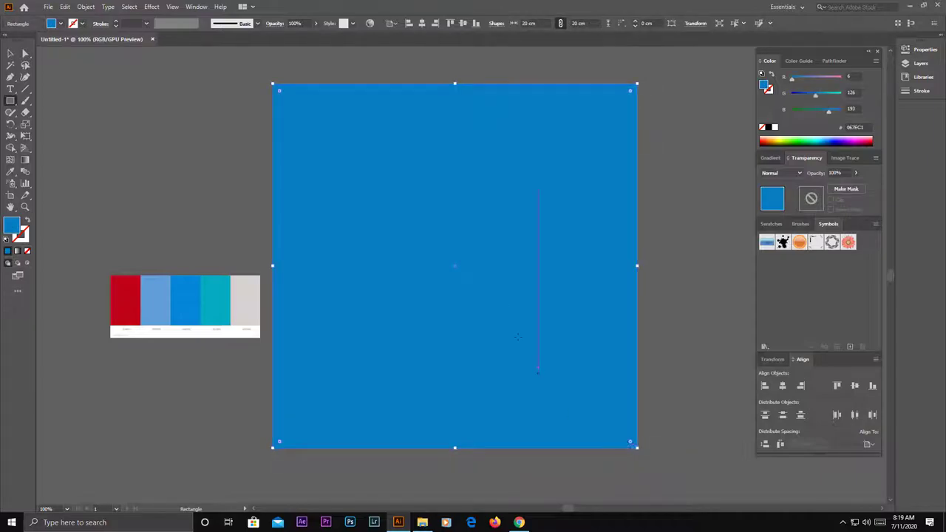
{"action": "left_click", "coordinate": [10, 53]}
{"action": "right_click", "coordinate": [466, 137]}
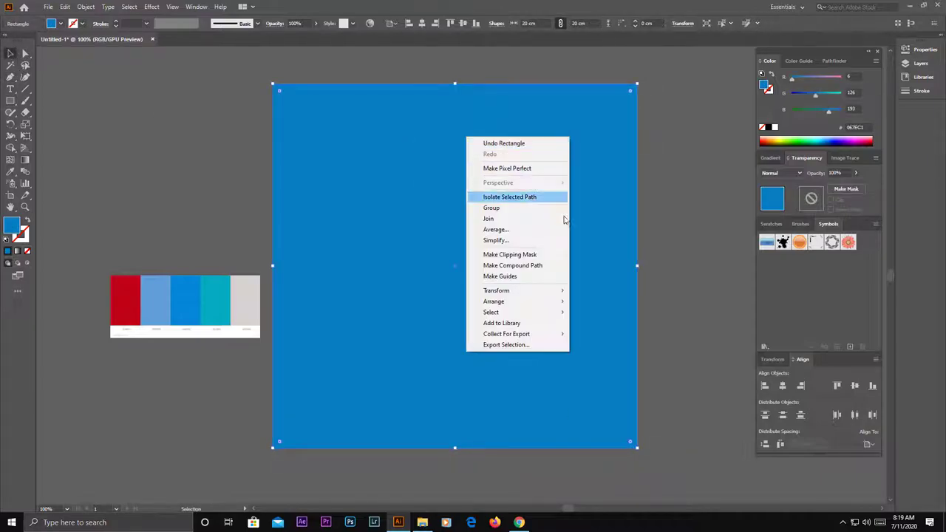
{"action": "left_click", "coordinate": [600, 333]}
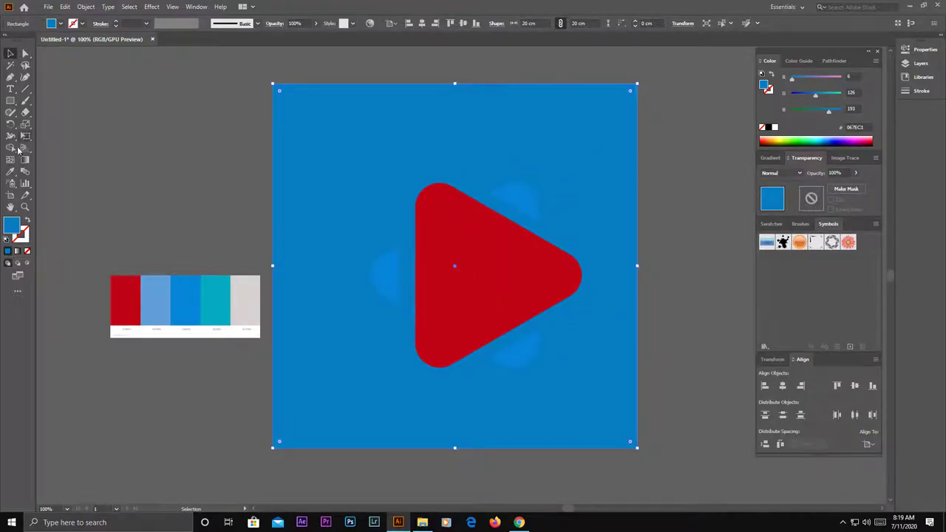
Step: Fill the background square with light grey after trying teal, blue, red and light blue
{"action": "left_click", "coordinate": [10, 172]}
{"action": "left_click", "coordinate": [253, 306]}
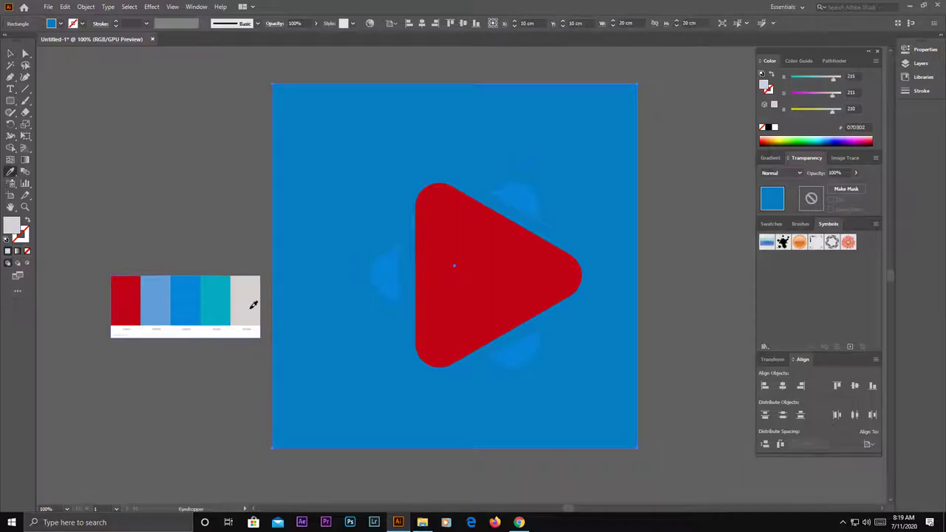
{"action": "left_click", "coordinate": [220, 303]}
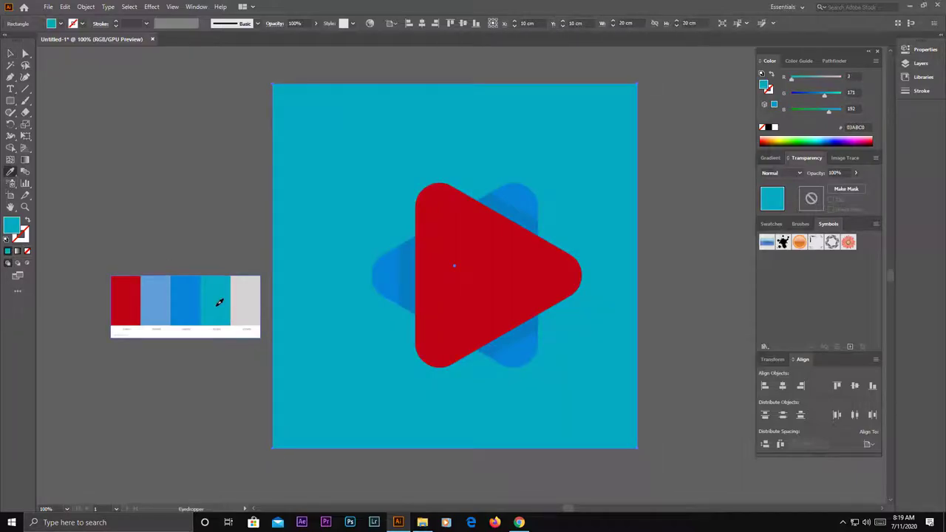
{"action": "left_click", "coordinate": [187, 302]}
{"action": "left_click", "coordinate": [130, 303]}
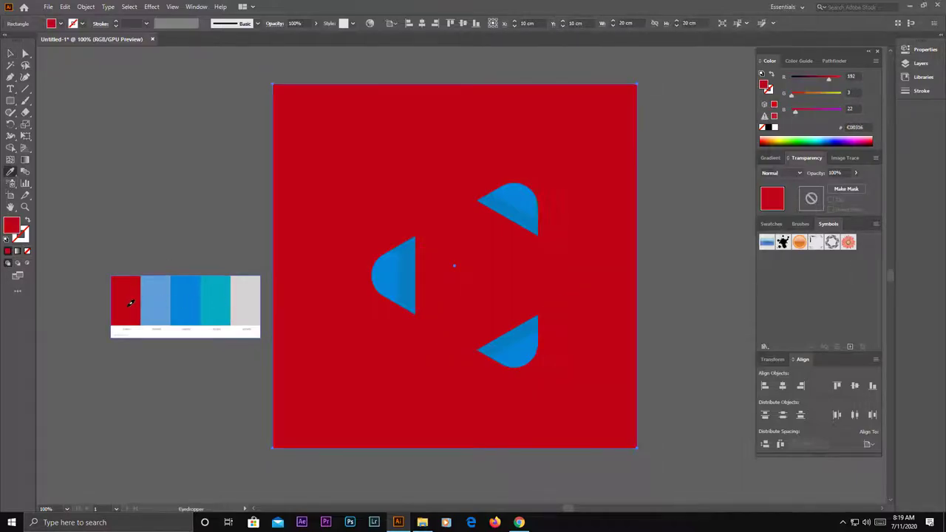
{"action": "left_click", "coordinate": [161, 303]}
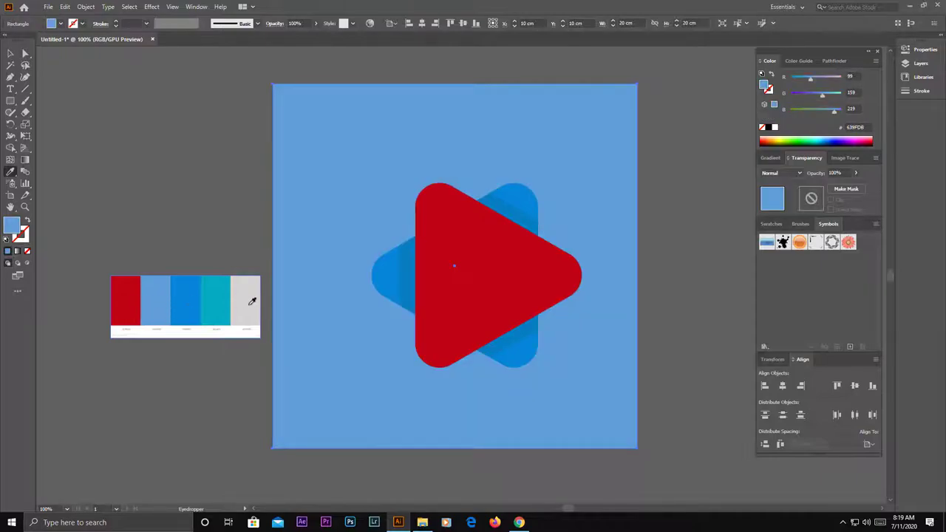
{"action": "left_click", "coordinate": [252, 302]}
{"action": "left_click", "coordinate": [11, 53]}
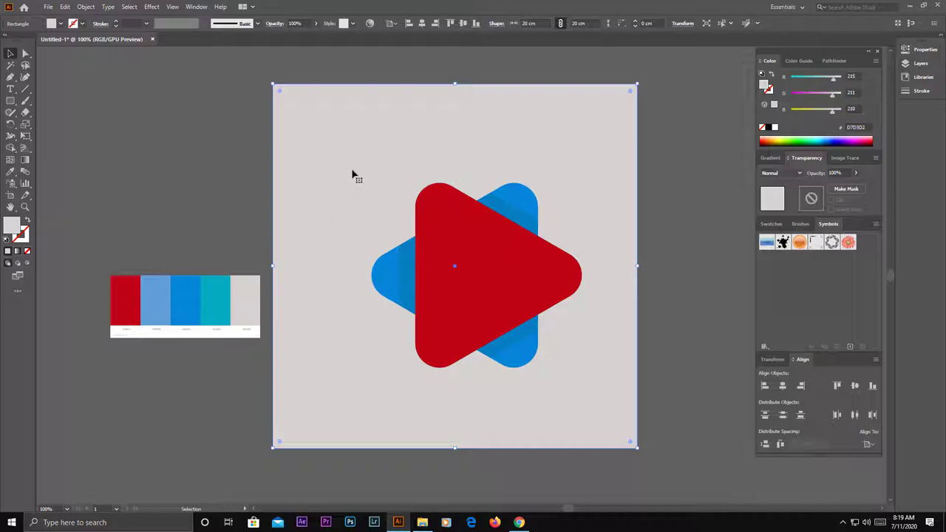
{"action": "left_click", "coordinate": [65, 7]}
{"action": "mouse_move", "coordinate": [86, 7]}
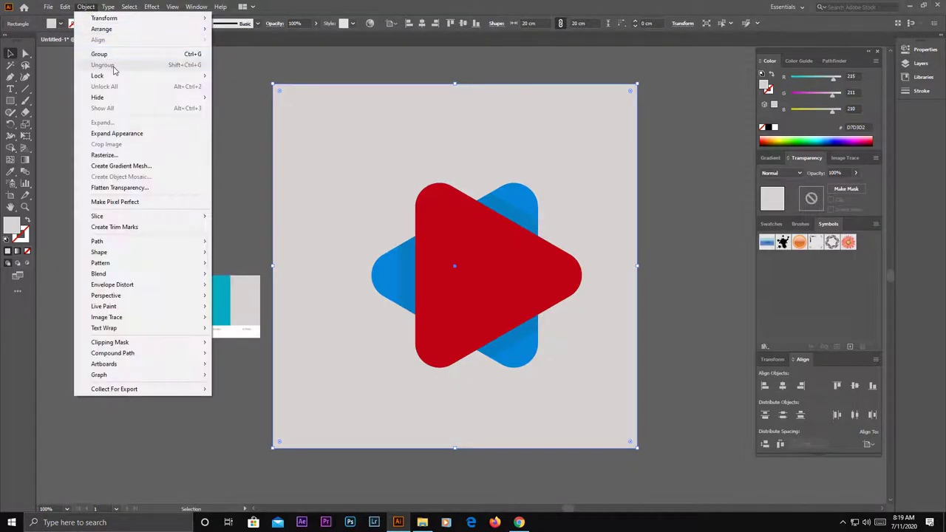
Step: Lock the background square and centre the logo horizontally and vertically on the artboard
{"action": "mouse_move", "coordinate": [97, 76]}
{"action": "left_click", "coordinate": [229, 75]}
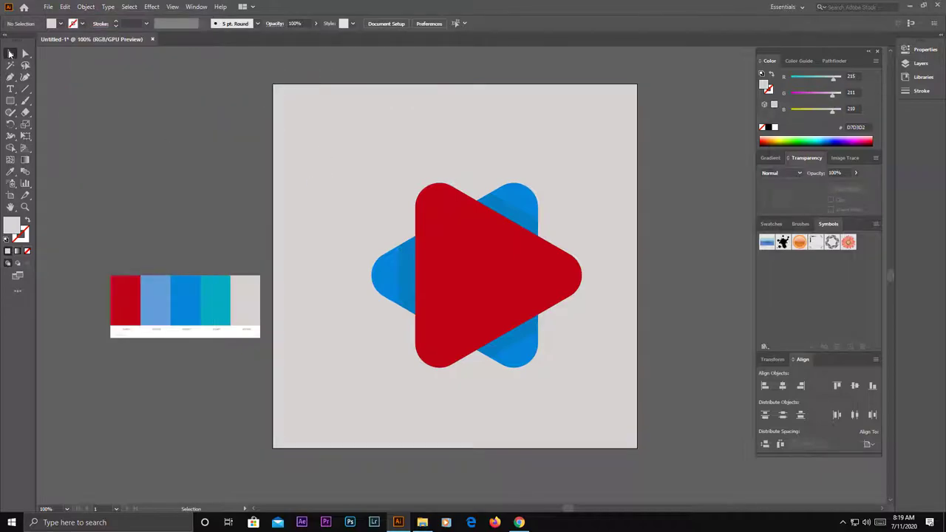
{"action": "left_click", "coordinate": [441, 244]}
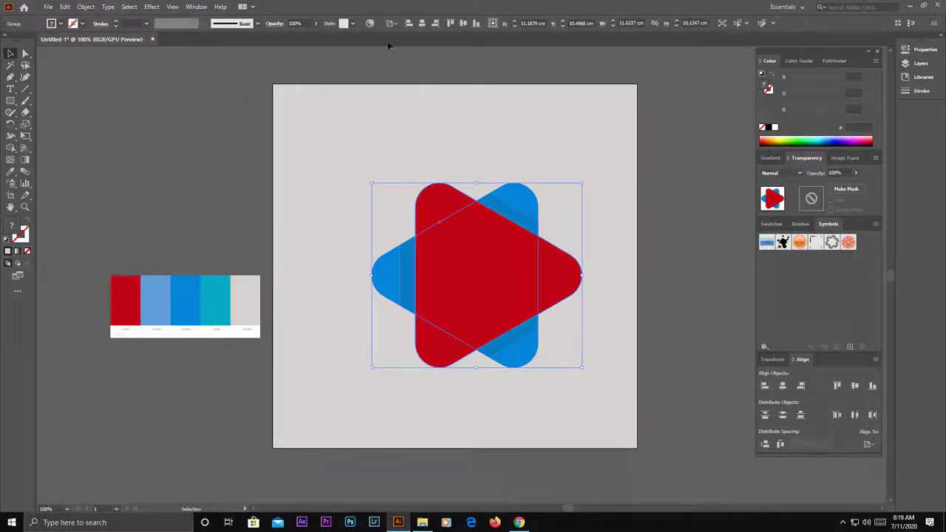
{"action": "left_click", "coordinate": [422, 23]}
{"action": "left_click", "coordinate": [463, 24]}
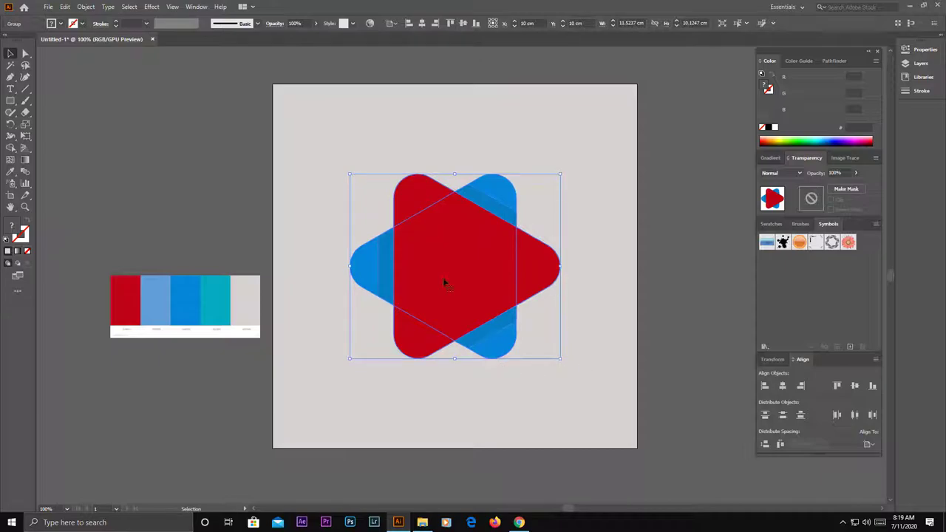
{"action": "left_click", "coordinate": [675, 392]}
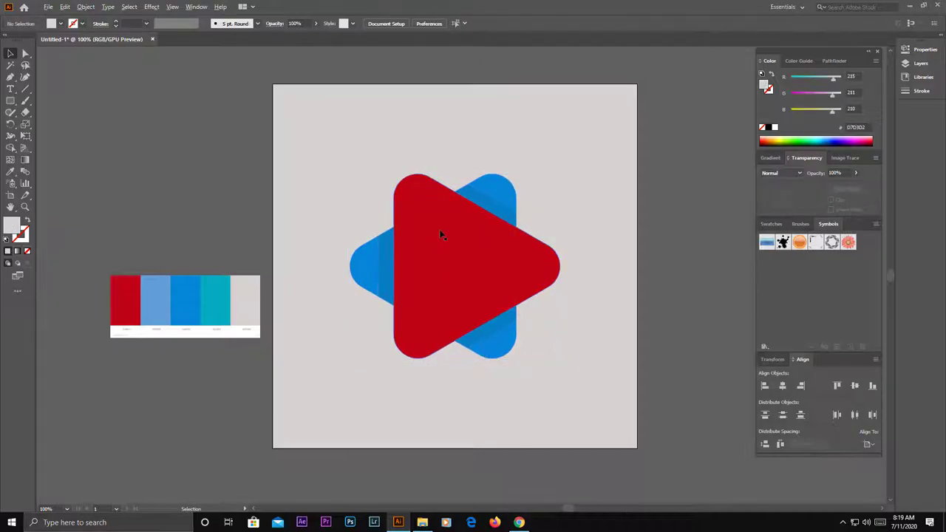
Step: Ungroup the logo and select the red front triangle on its own
{"action": "scroll", "coordinate": [442, 234], "scroll_direction": "up", "scroll_amount": 3}
{"action": "scroll", "coordinate": [516, 295], "scroll_direction": "down", "scroll_amount": 1}
{"action": "scroll", "coordinate": [533, 300], "scroll_direction": "down", "scroll_amount": 1}
{"action": "scroll", "coordinate": [581, 316], "scroll_direction": "down", "scroll_amount": 1}
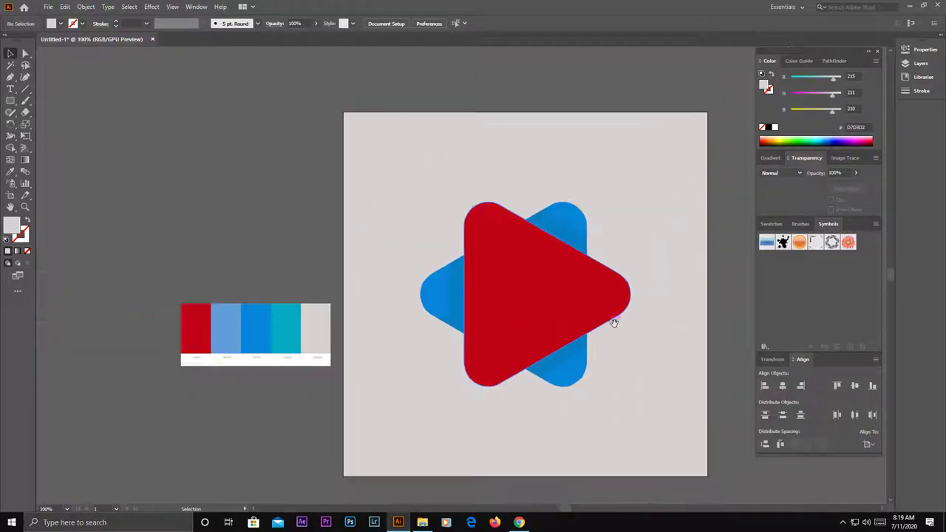
{"action": "scroll", "coordinate": [524, 385], "scroll_direction": "down", "scroll_amount": 1}
{"action": "scroll", "coordinate": [524, 385], "scroll_direction": "up", "scroll_amount": 2}
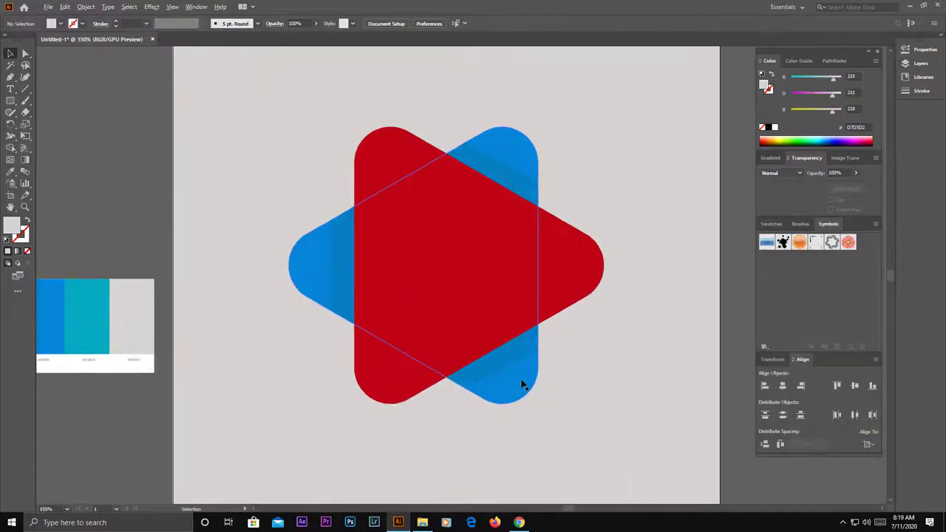
{"action": "scroll", "coordinate": [524, 384], "scroll_direction": "up", "scroll_amount": 1}
{"action": "scroll", "coordinate": [409, 228], "scroll_direction": "up", "scroll_amount": 2}
{"action": "scroll", "coordinate": [466, 277], "scroll_direction": "down", "scroll_amount": 4}
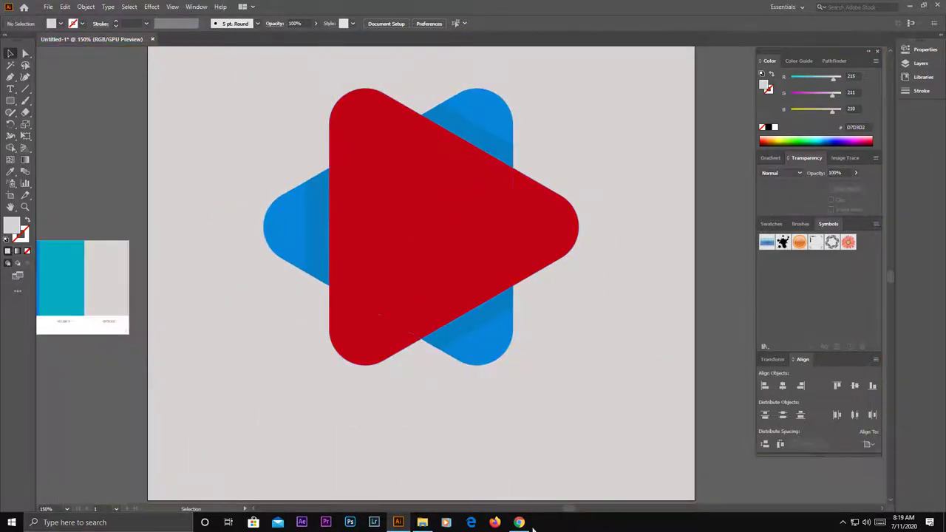
{"action": "scroll", "coordinate": [484, 406], "scroll_direction": "down", "scroll_amount": 2}
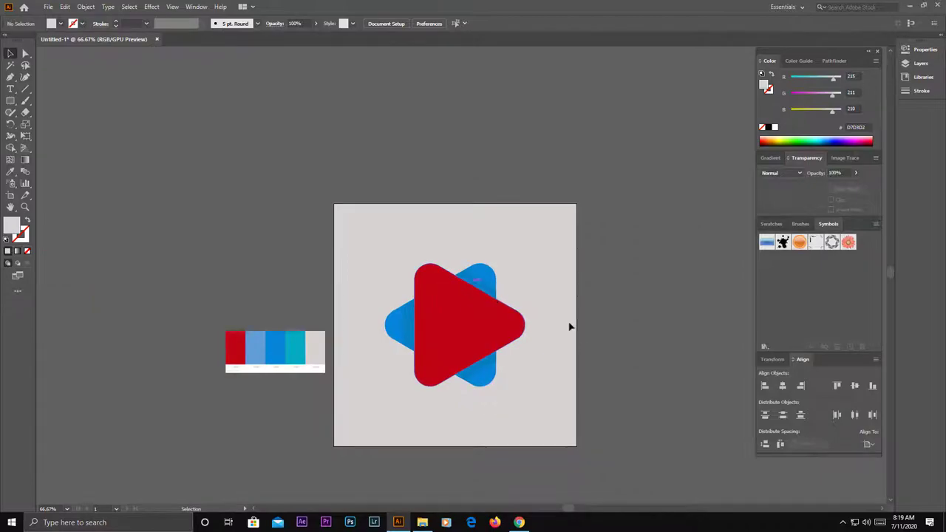
{"action": "left_click", "coordinate": [468, 331]}
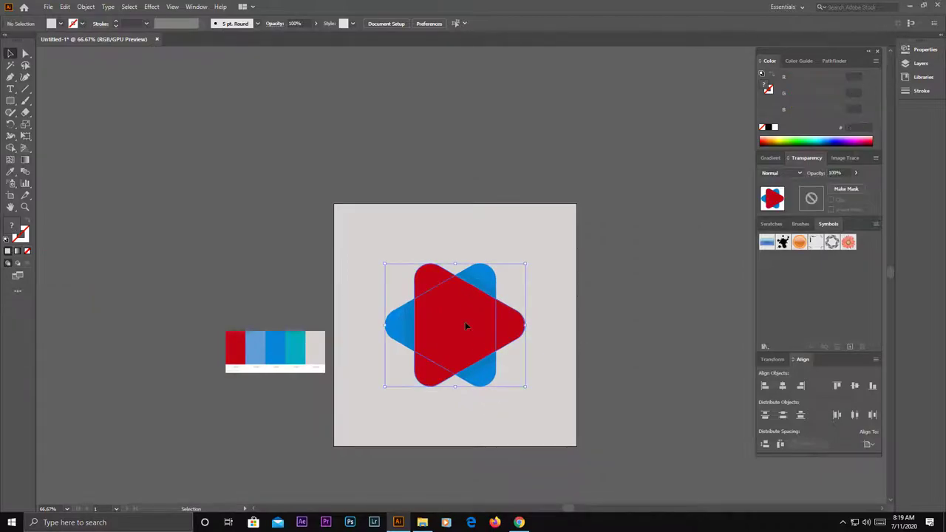
{"action": "right_click", "coordinate": [429, 335]}
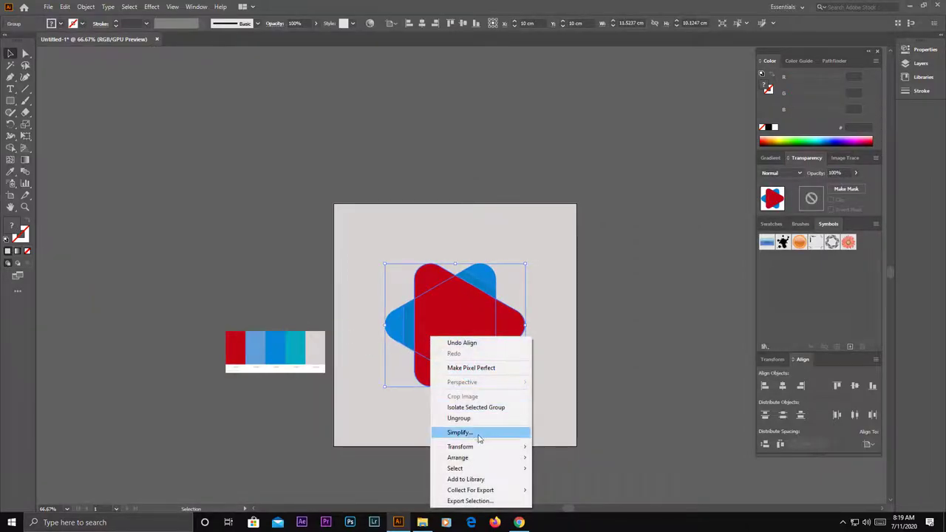
{"action": "left_click", "coordinate": [519, 421]}
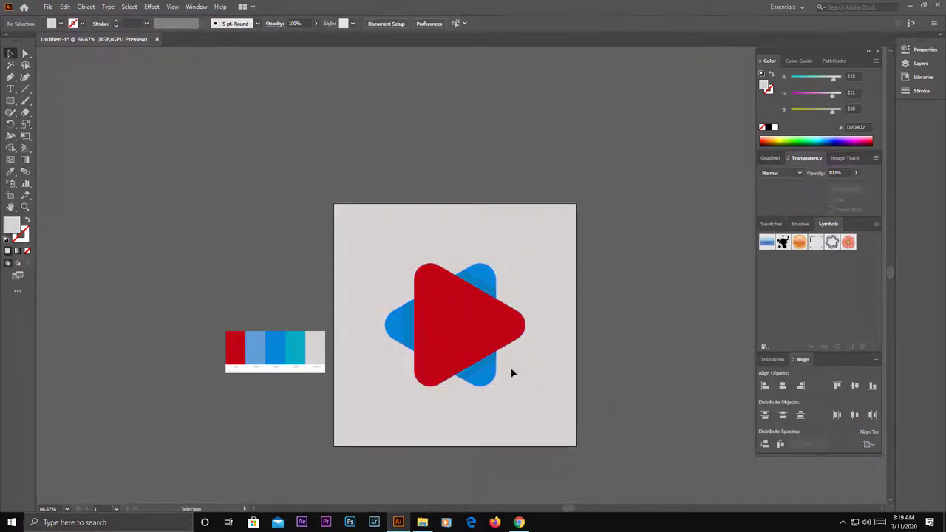
{"action": "left_click", "coordinate": [473, 338]}
Step: Try orange and then cyan fills on the front triangle
{"action": "double_click", "coordinate": [13, 225]}
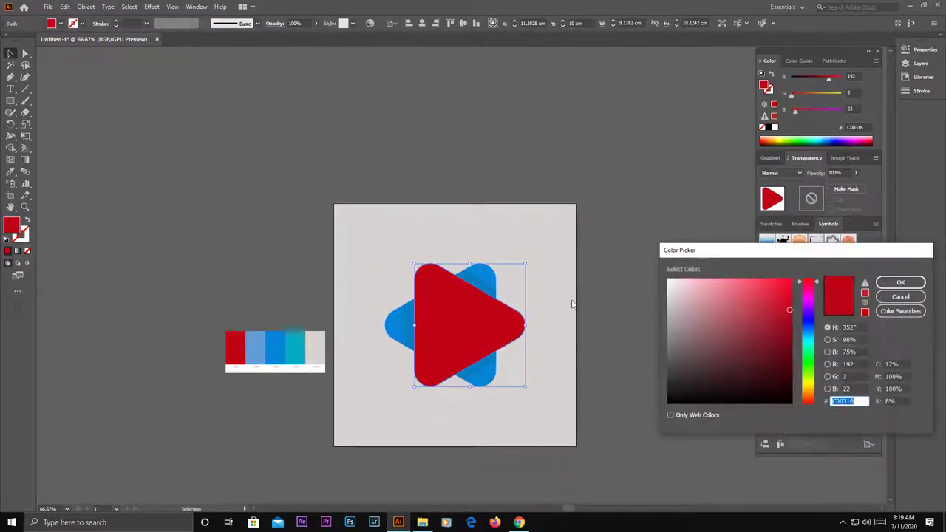
{"action": "left_click_drag", "start_coordinate": [809, 396], "coordinate": [810, 400]}
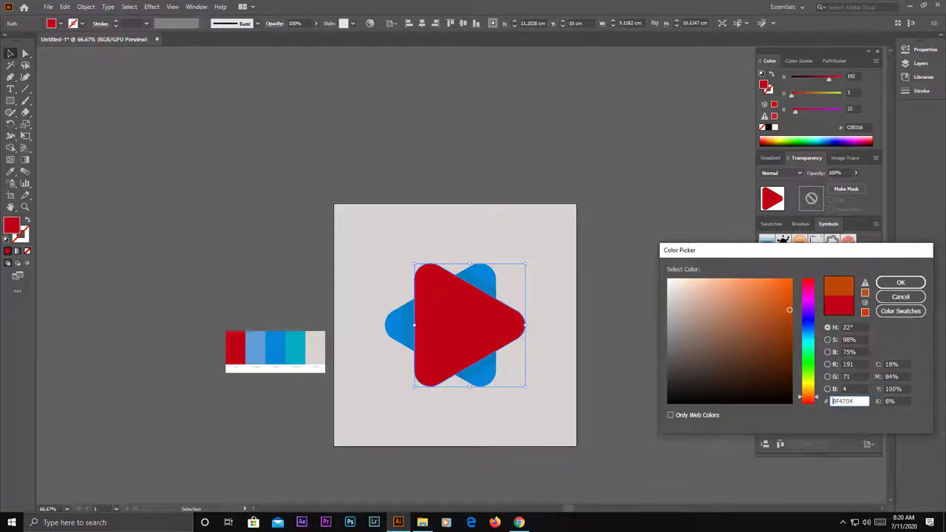
{"action": "left_click", "coordinate": [788, 319]}
{"action": "left_click", "coordinate": [900, 282]}
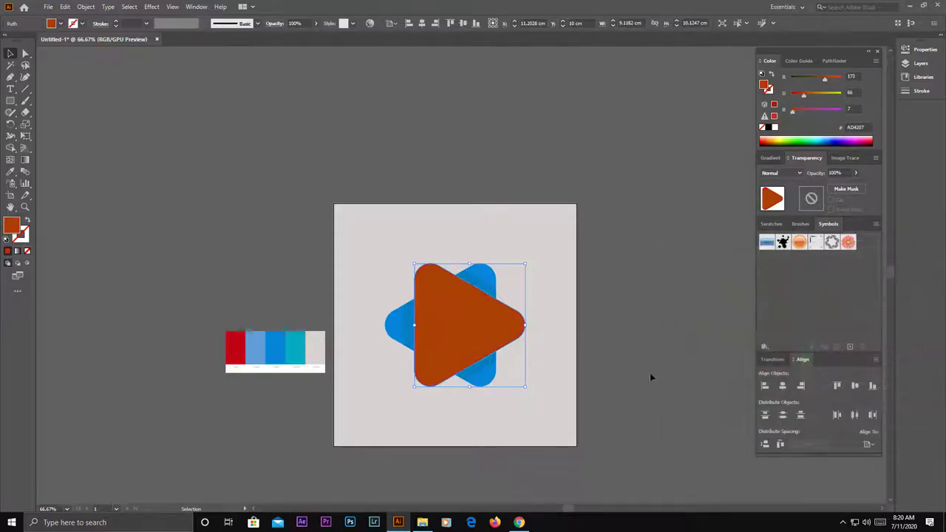
{"action": "double_click", "coordinate": [10, 224]}
{"action": "left_click_drag", "start_coordinate": [812, 404], "coordinate": [814, 402]}
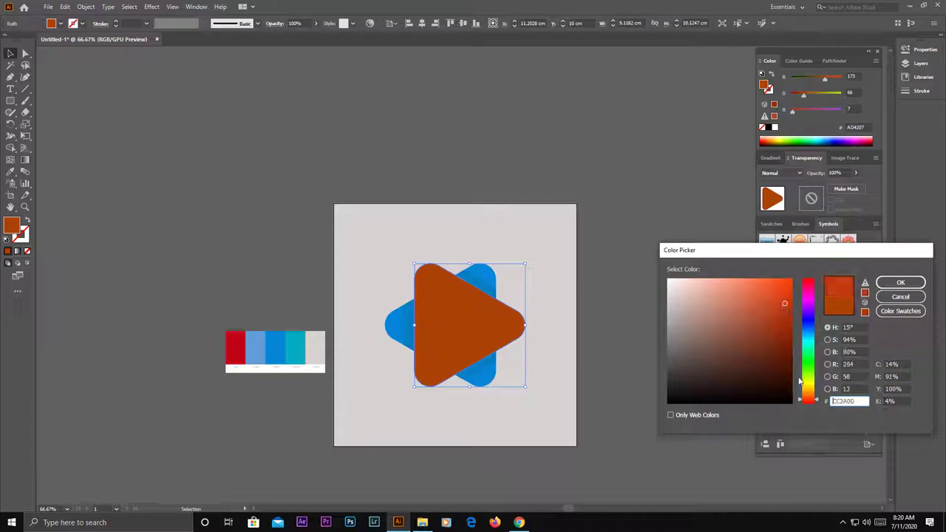
{"action": "left_click_drag", "start_coordinate": [810, 400], "coordinate": [811, 342]}
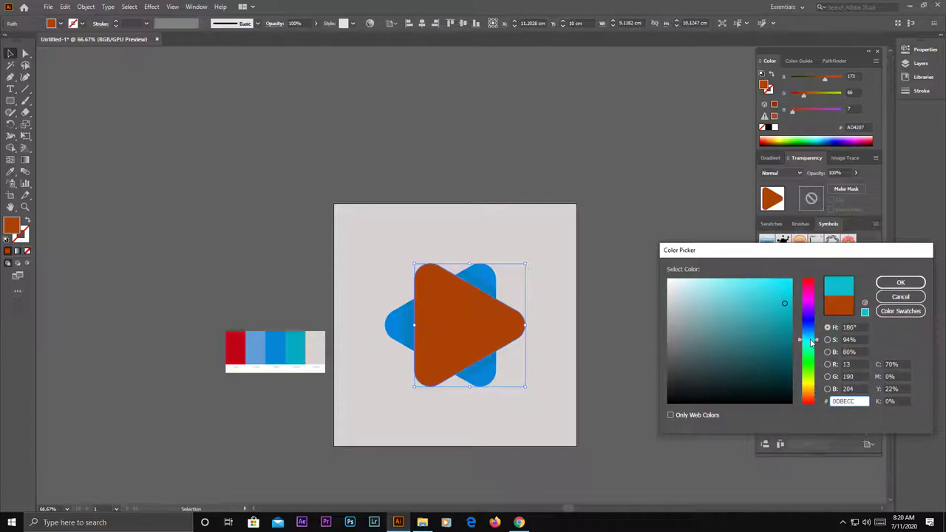
{"action": "left_click_drag", "start_coordinate": [787, 292], "coordinate": [782, 307]}
{"action": "left_click", "coordinate": [900, 283]}
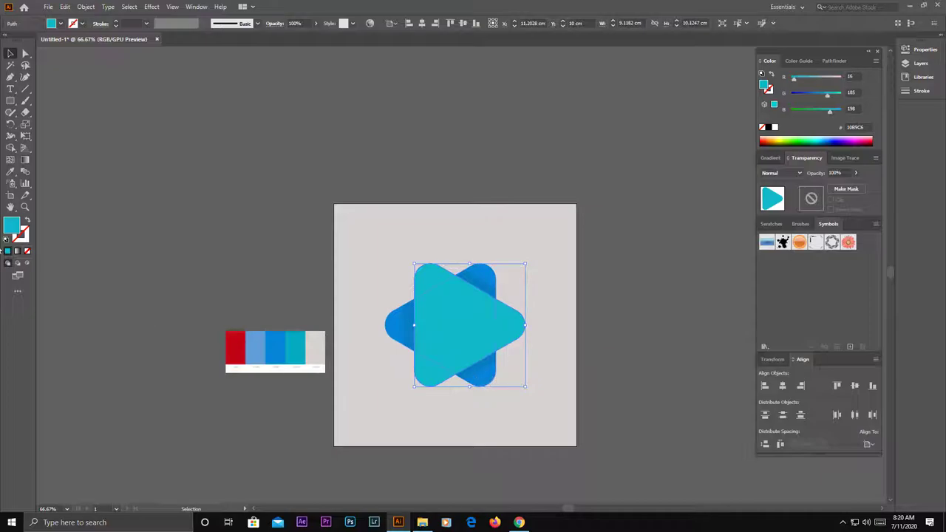
Step: Set the front triangle's fill to hot pink EA0F58
{"action": "double_click", "coordinate": [11, 226]}
{"action": "left_click", "coordinate": [811, 287]}
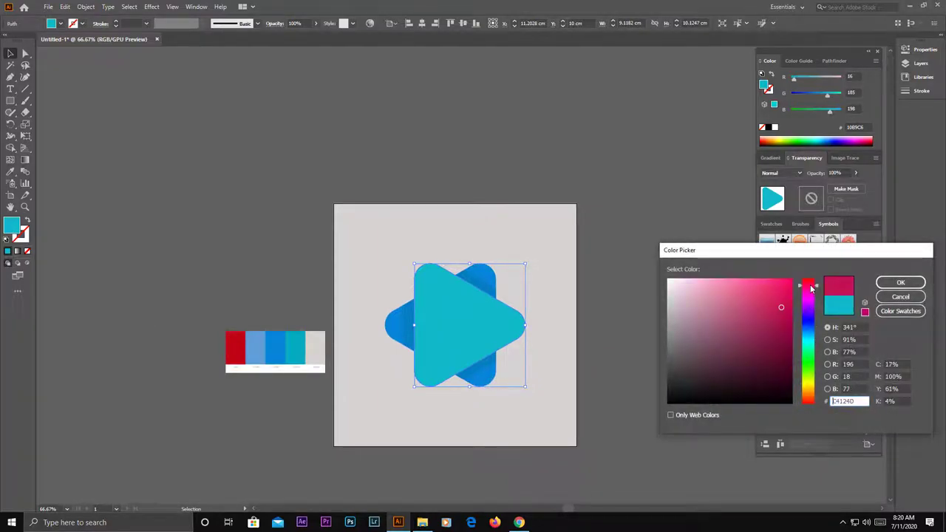
{"action": "left_click", "coordinate": [785, 290]}
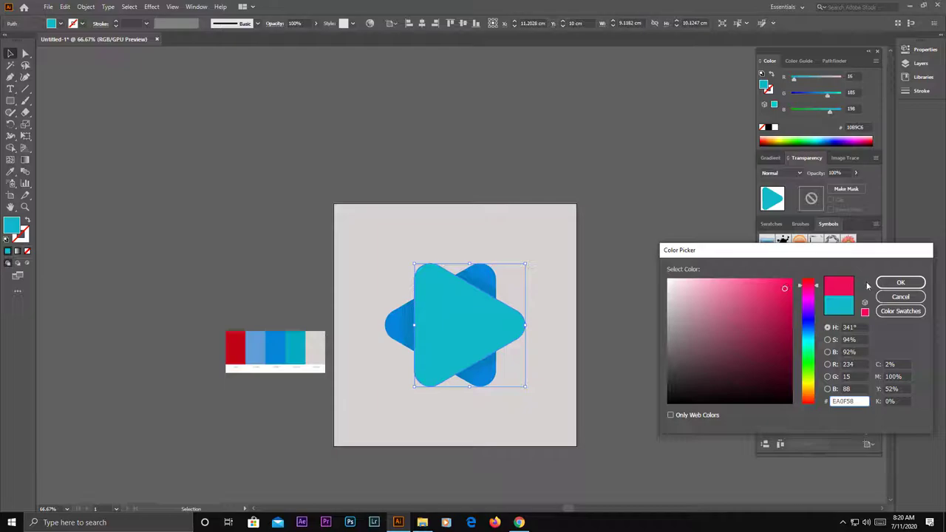
{"action": "left_click", "coordinate": [900, 283]}
{"action": "left_click", "coordinate": [542, 413]}
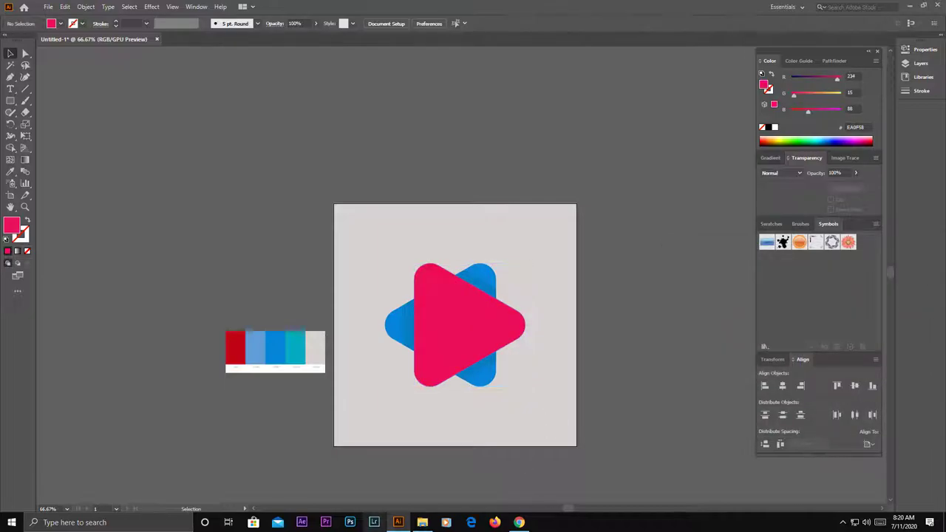
{"action": "left_click", "coordinate": [391, 328]}
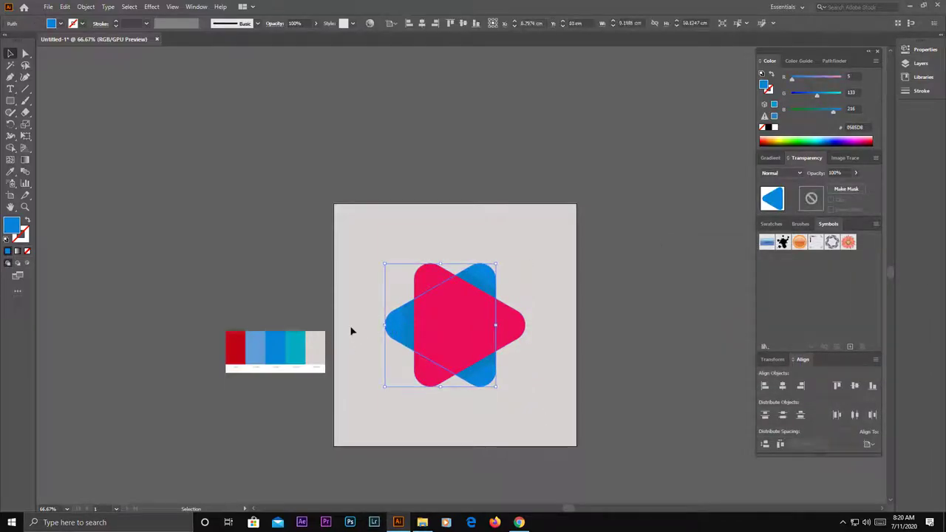
Step: Change the blue back triangle's fill to yellow F4CC06
{"action": "double_click", "coordinate": [11, 227]}
{"action": "left_click_drag", "start_coordinate": [801, 351], "coordinate": [804, 386]}
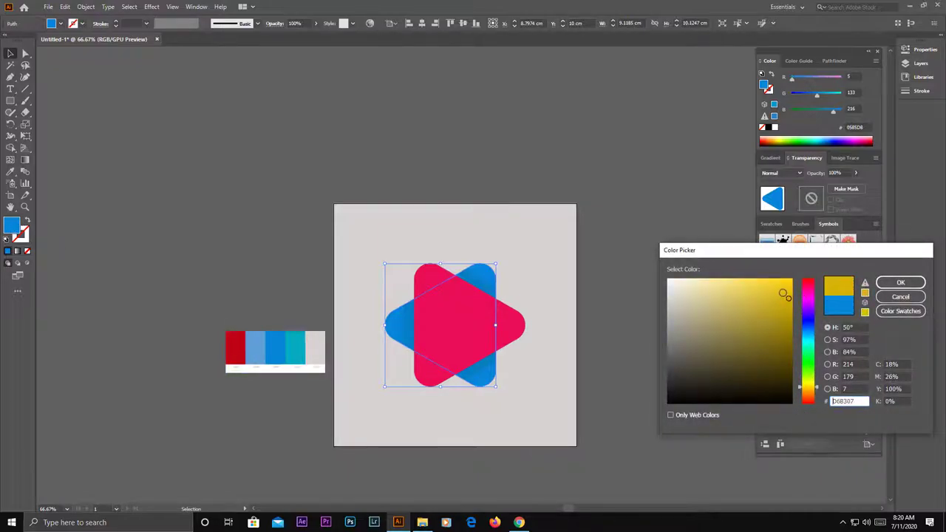
{"action": "left_click", "coordinate": [790, 283]}
{"action": "left_click", "coordinate": [900, 283]}
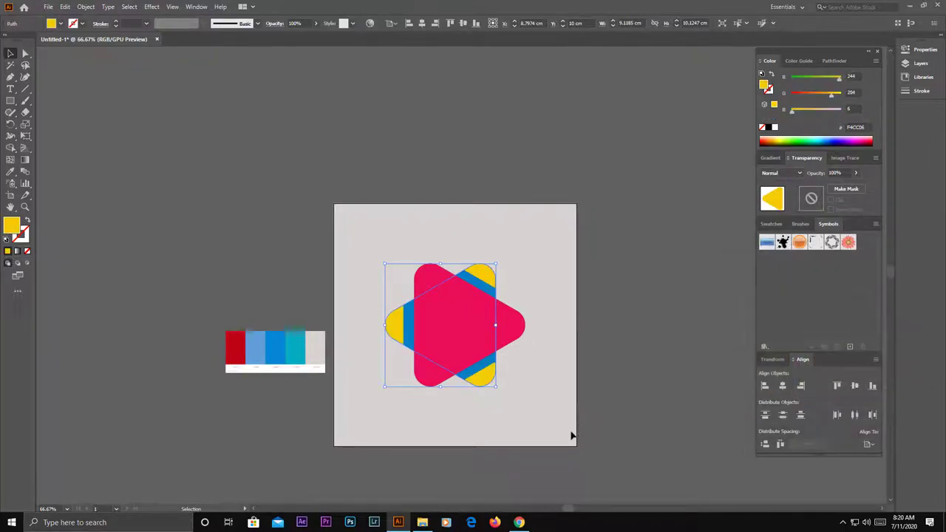
{"action": "left_click", "coordinate": [546, 436]}
Step: Copy the yellow onto the overlapping shape and darken it to D3AB05
{"action": "left_click", "coordinate": [488, 366]}
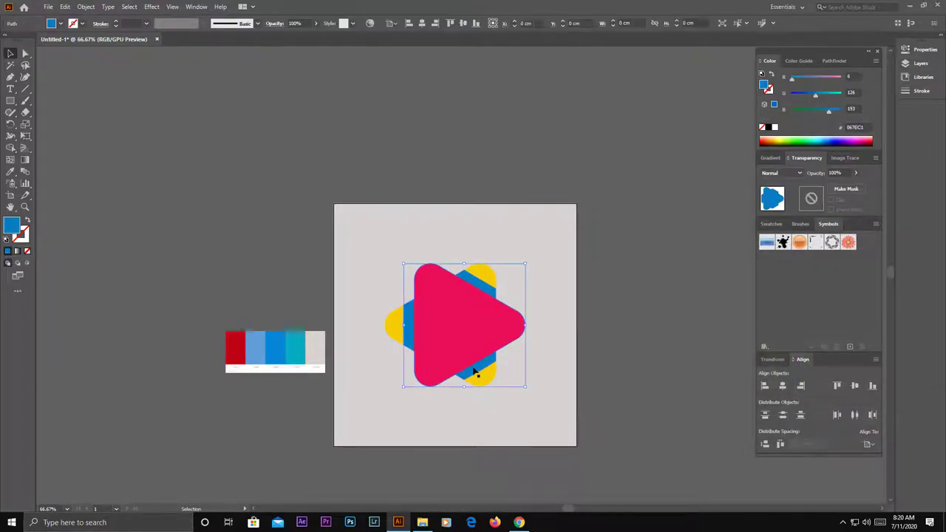
{"action": "left_click", "coordinate": [10, 171]}
{"action": "left_click", "coordinate": [398, 327]}
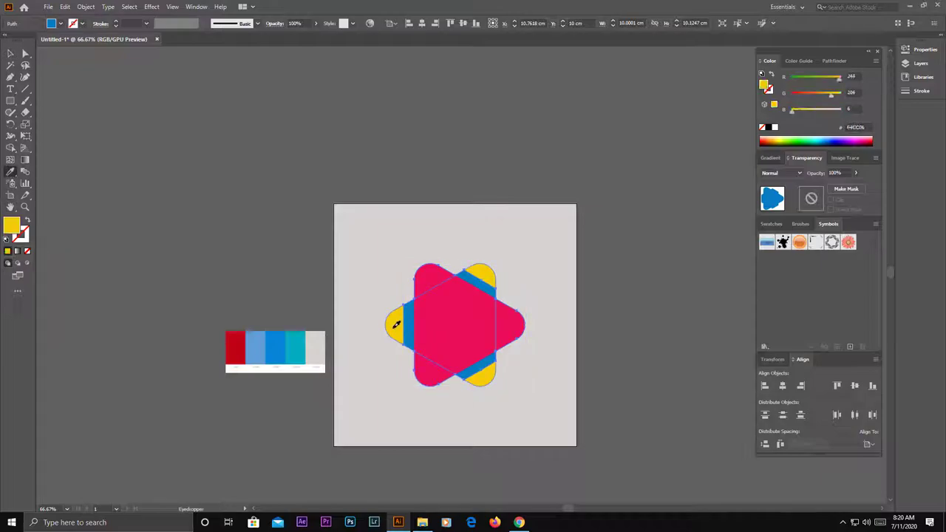
{"action": "double_click", "coordinate": [12, 226]}
{"action": "left_click_drag", "start_coordinate": [788, 297], "coordinate": [790, 299]}
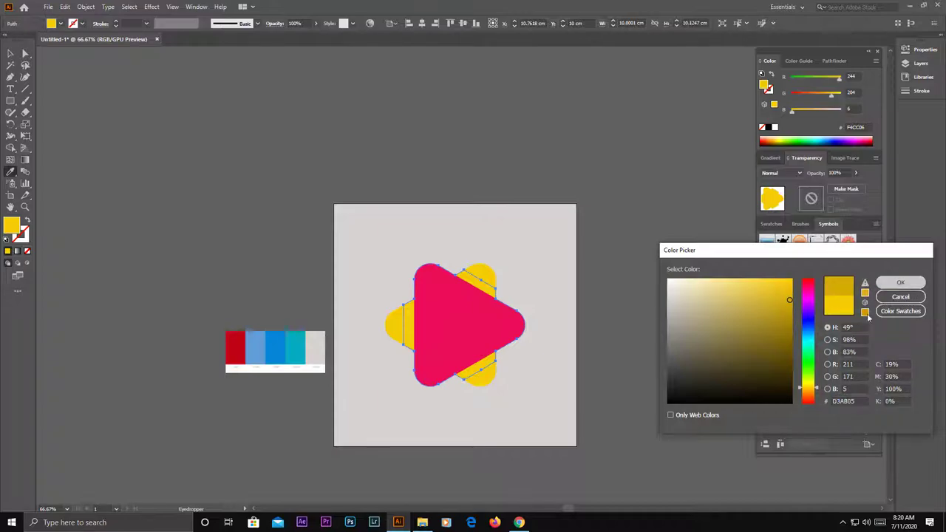
{"action": "left_click", "coordinate": [900, 283]}
{"action": "left_click", "coordinate": [11, 53]}
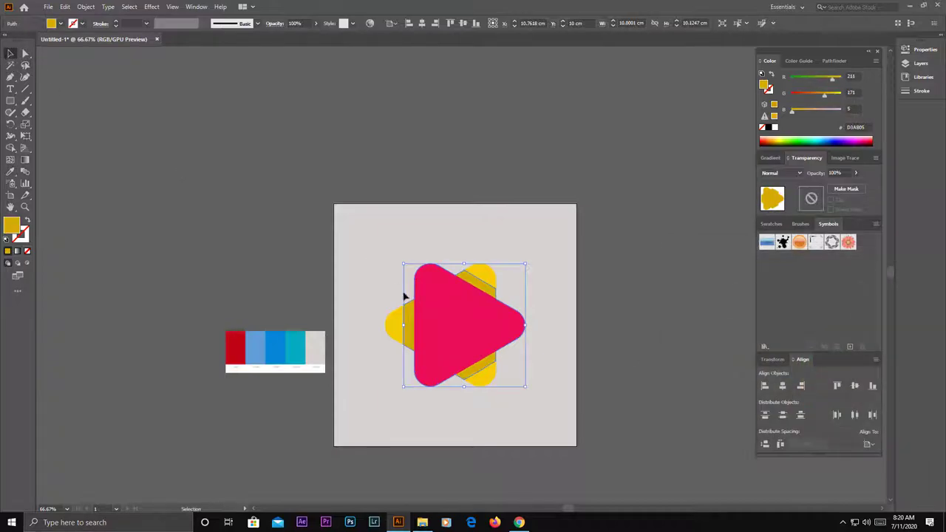
{"action": "left_click", "coordinate": [491, 431]}
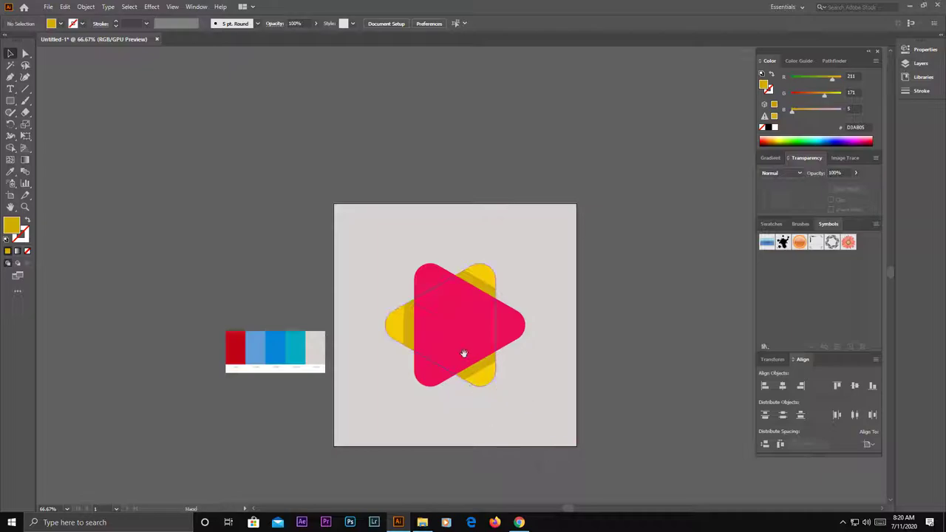
{"action": "scroll", "coordinate": [450, 359], "scroll_direction": "up", "scroll_amount": 3}
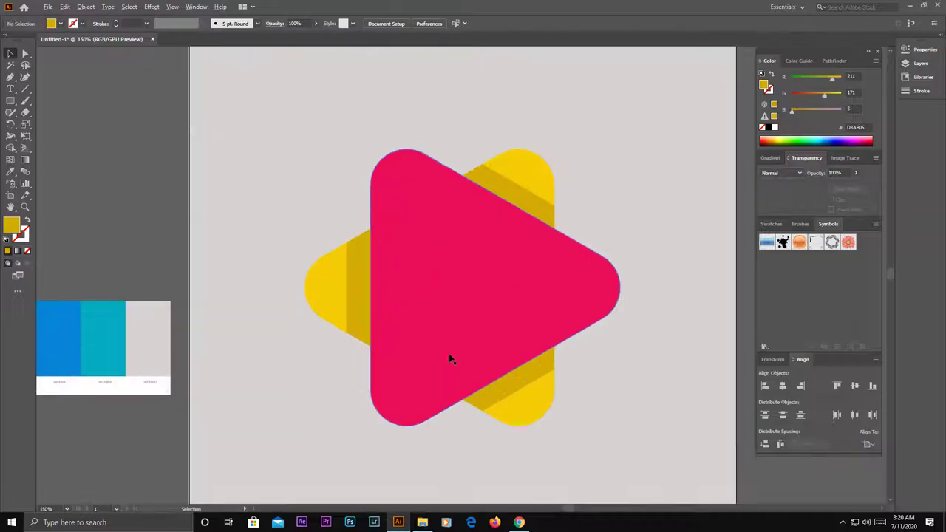
{"action": "scroll", "coordinate": [497, 384], "scroll_direction": "down", "scroll_amount": 3}
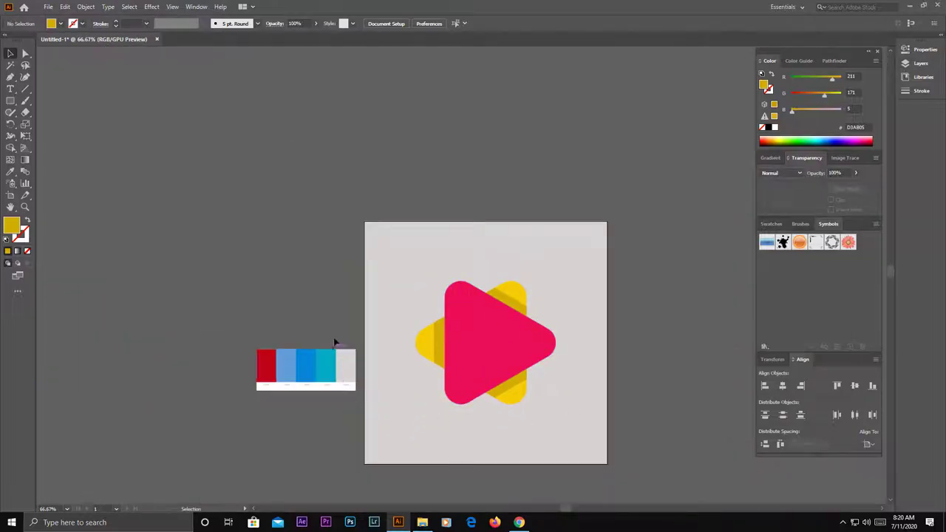
{"action": "scroll", "coordinate": [540, 358], "scroll_direction": "down", "scroll_amount": 1}
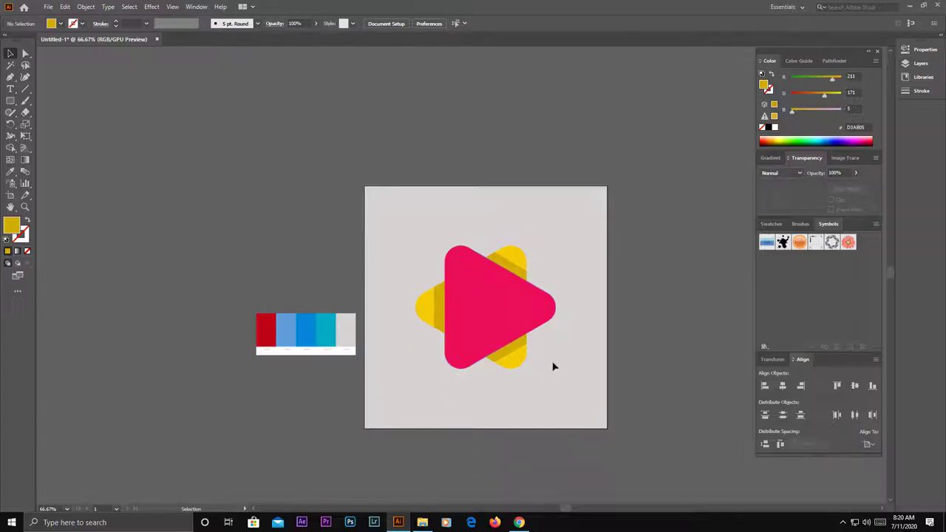
{"action": "scroll", "coordinate": [520, 321], "scroll_direction": "up", "scroll_amount": 2}
{"action": "scroll", "coordinate": [368, 252], "scroll_direction": "down", "scroll_amount": 1}
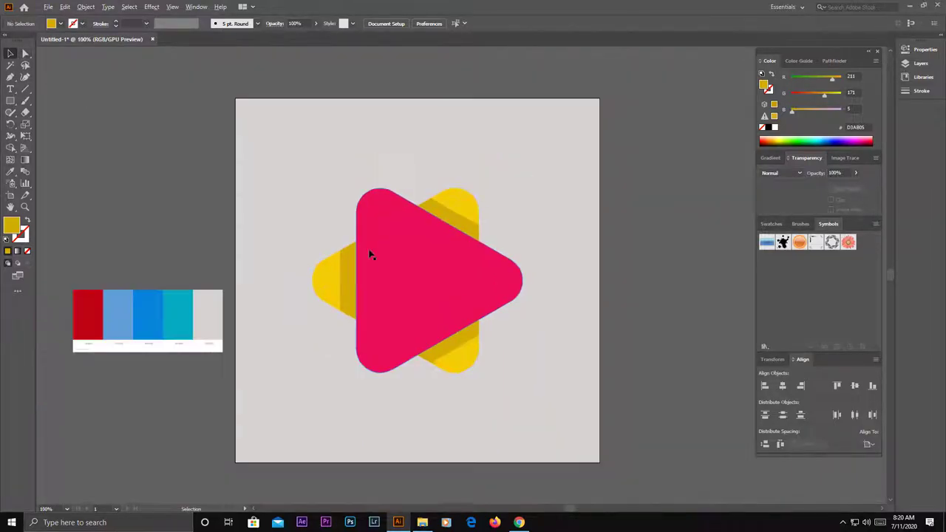
Step: Export the artboard to the Desktop as a High (300 ppi) JPEG
{"action": "left_click", "coordinate": [48, 7]}
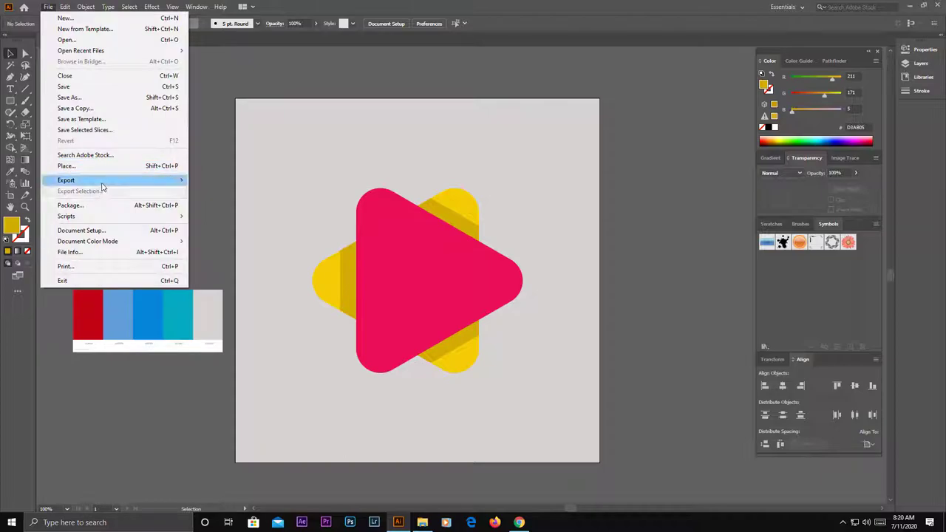
{"action": "left_click", "coordinate": [230, 190]}
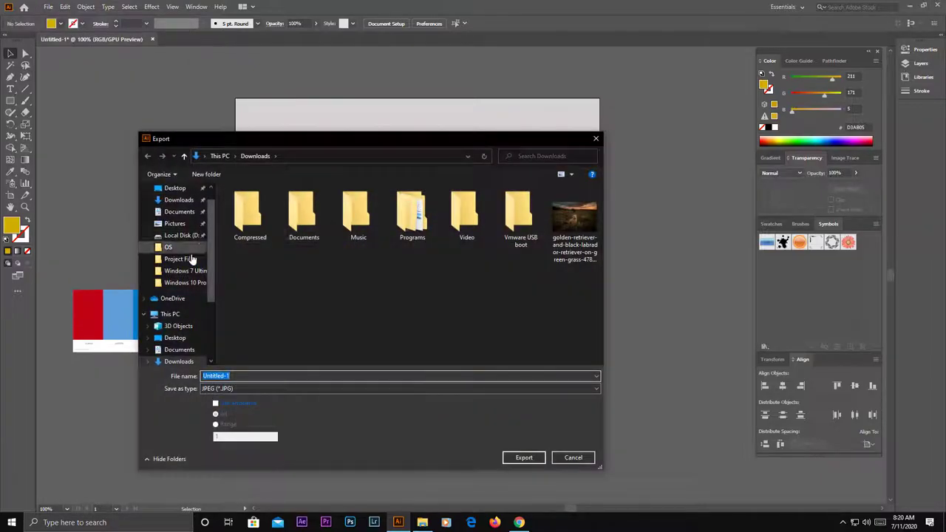
{"action": "left_click", "coordinate": [176, 338]}
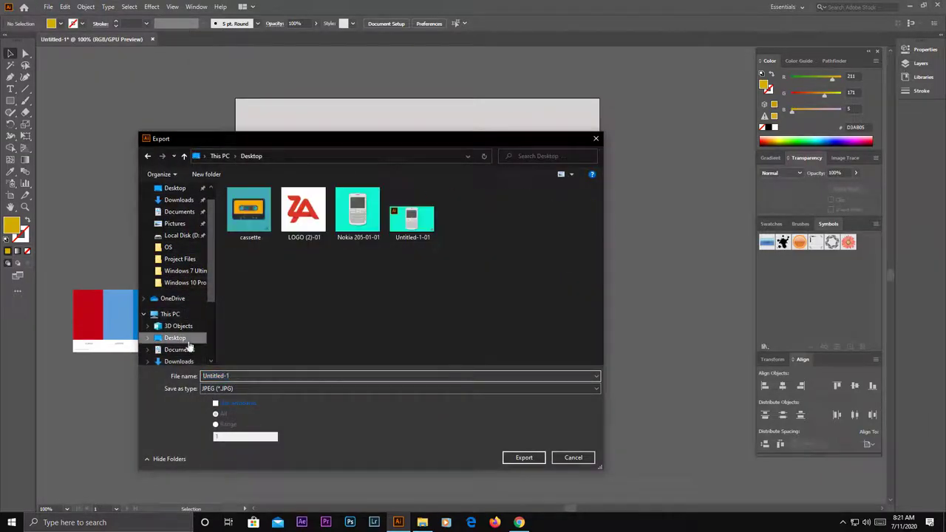
{"action": "left_click", "coordinate": [215, 404]}
{"action": "key", "text": "Return"}
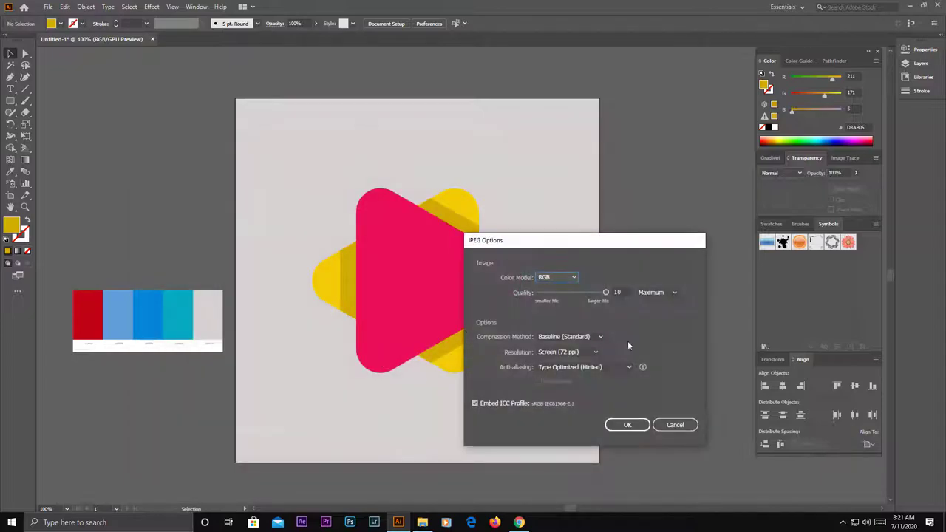
{"action": "left_click", "coordinate": [595, 352]}
{"action": "left_click", "coordinate": [566, 385]}
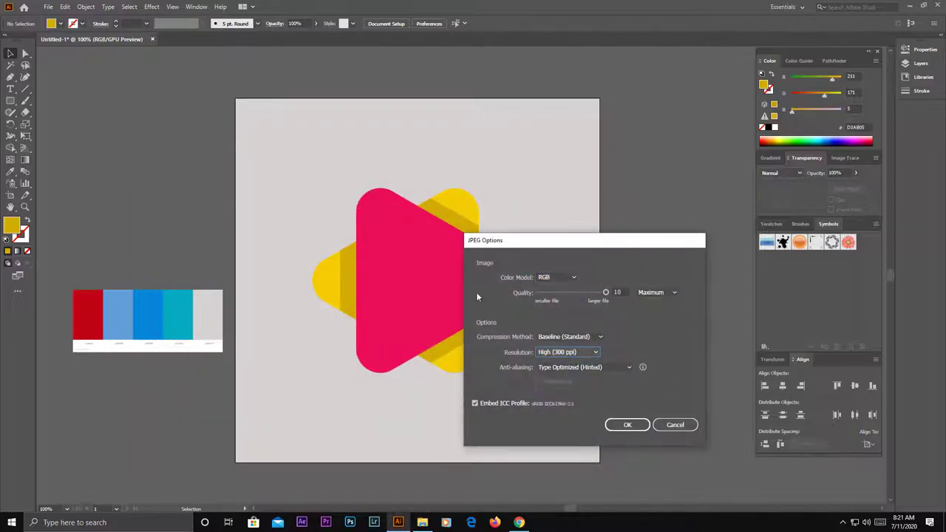
{"action": "left_click", "coordinate": [627, 425]}
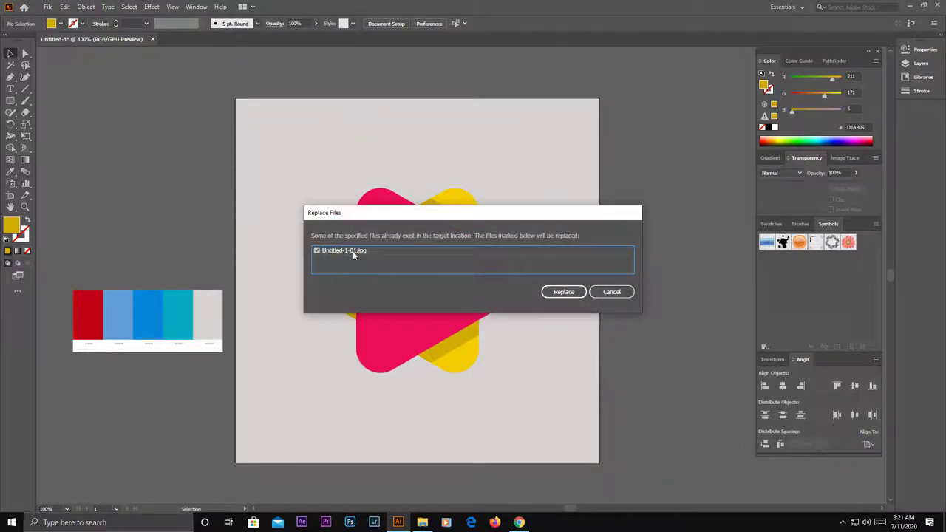
{"action": "left_click", "coordinate": [610, 292]}
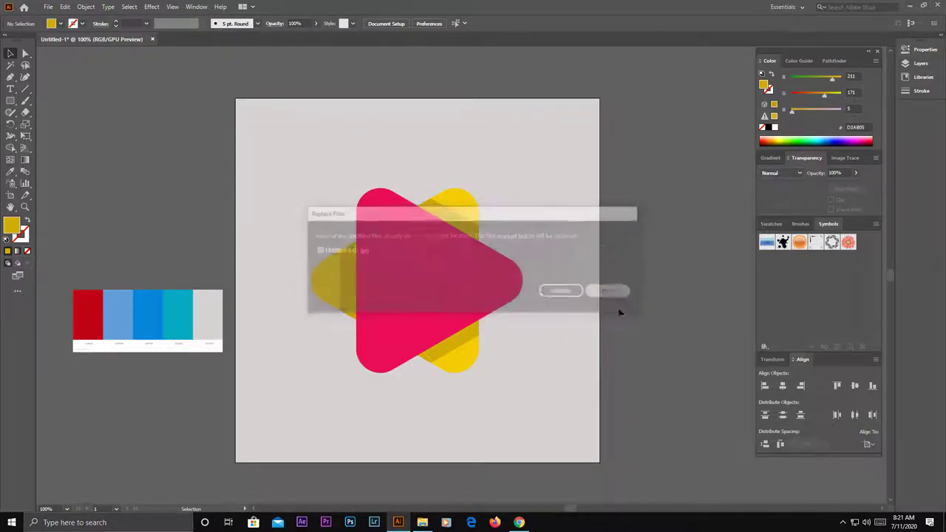